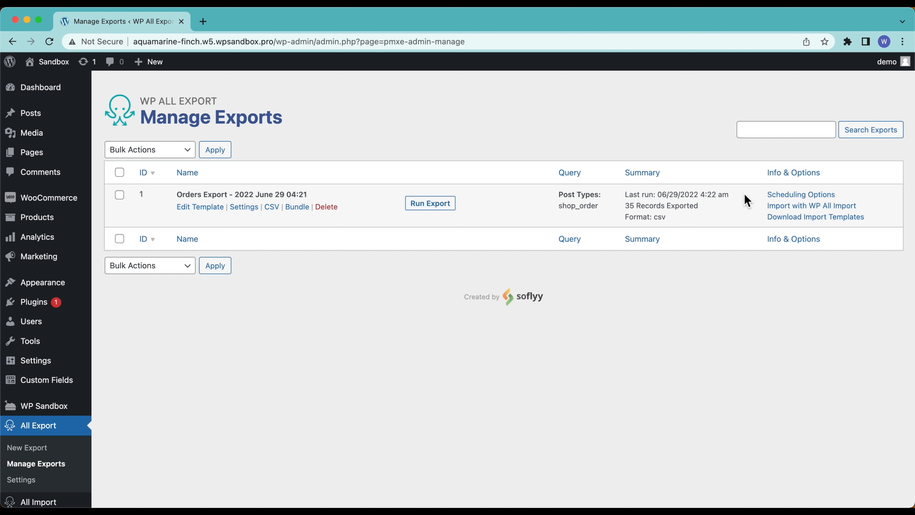
Step: Review the orders export's manual cron URLs, then switch it to Automatic Scheduling
{"action": "left_click", "coordinate": [801, 195]}
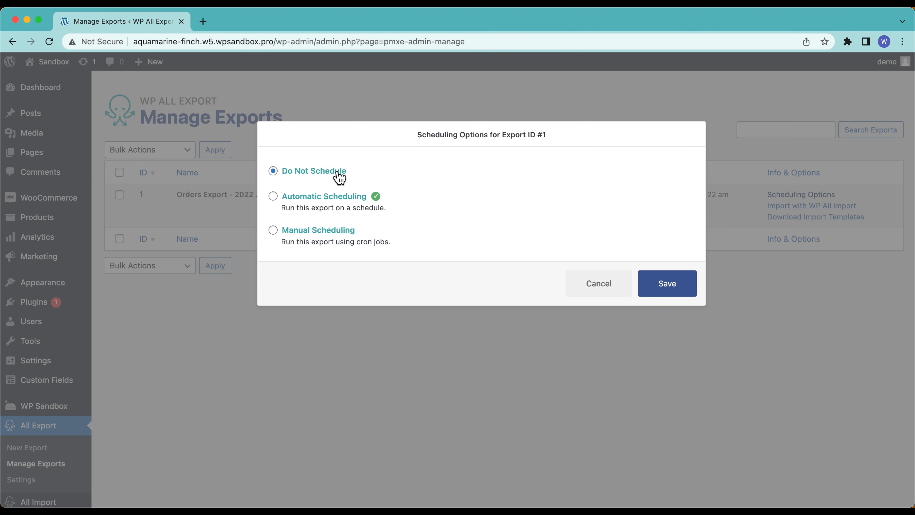
{"action": "left_click", "coordinate": [282, 238]}
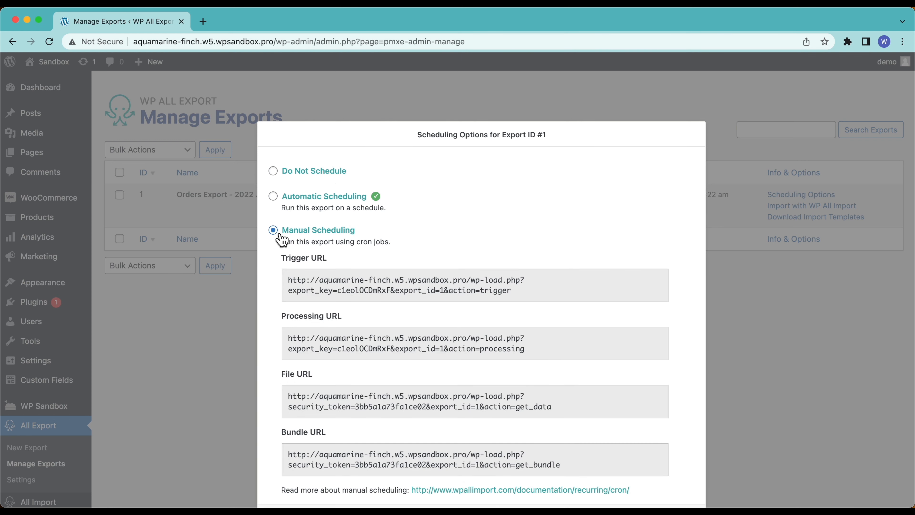
{"action": "scroll", "coordinate": [306, 305], "scroll_direction": "down", "scroll_amount": 3}
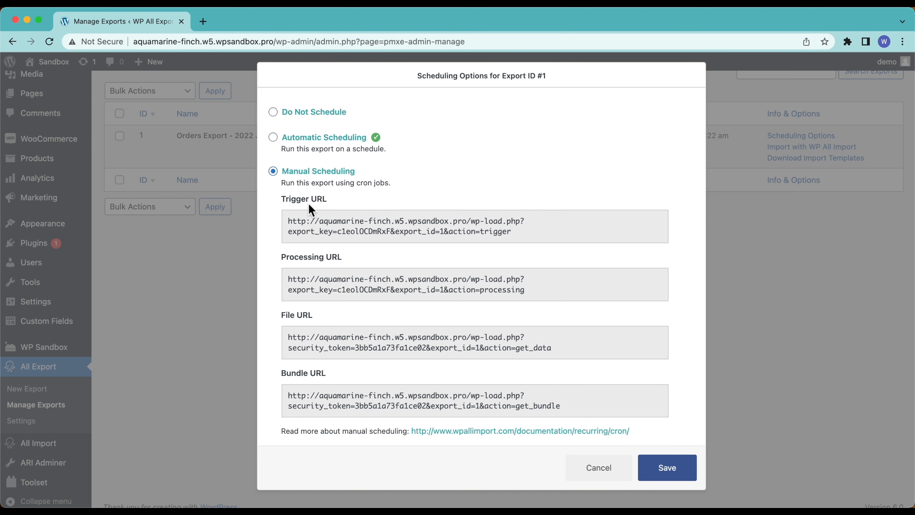
{"action": "scroll", "coordinate": [378, 279], "scroll_direction": "up", "scroll_amount": 3}
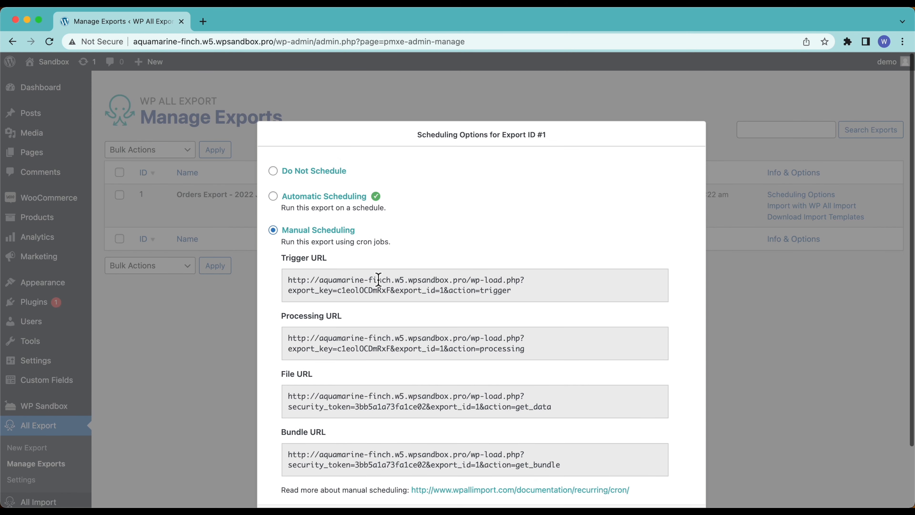
{"action": "left_click", "coordinate": [309, 207]}
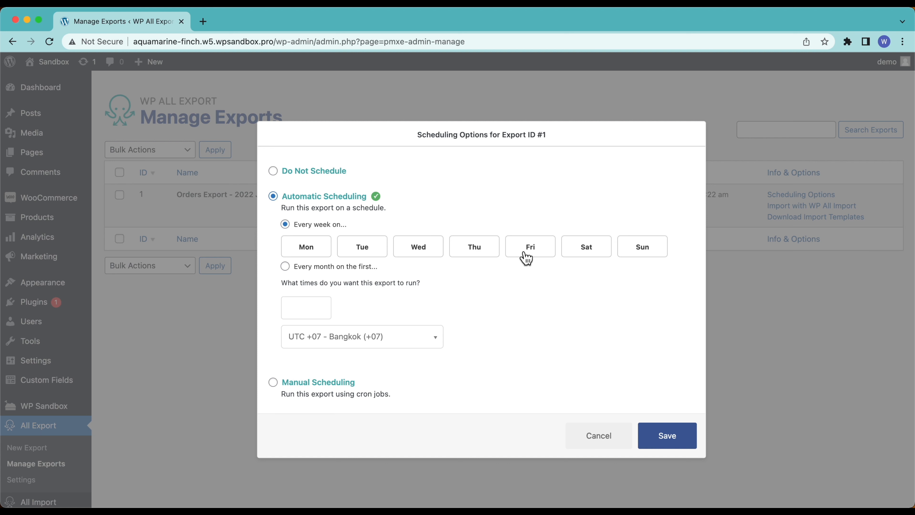
Step: Set a weekly schedule with every day from Monday through Sunday selected
{"action": "left_click", "coordinate": [333, 268]}
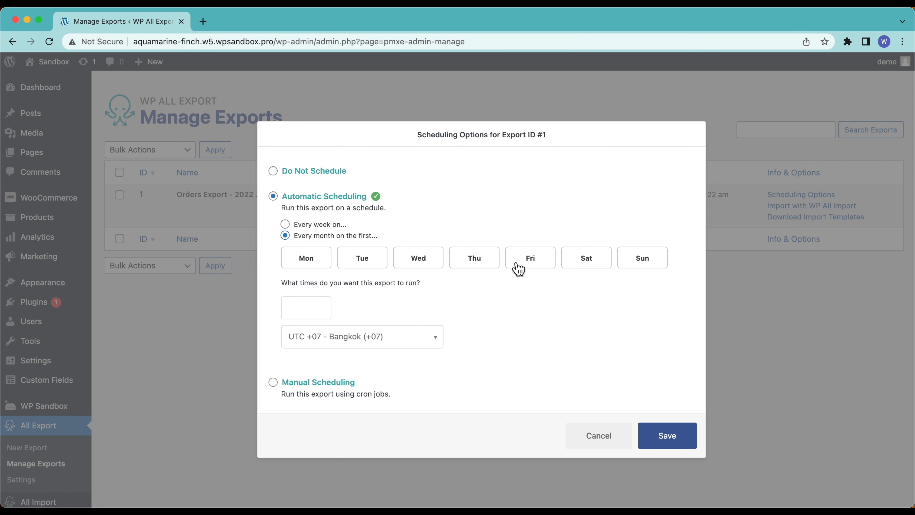
{"action": "left_click", "coordinate": [320, 226]}
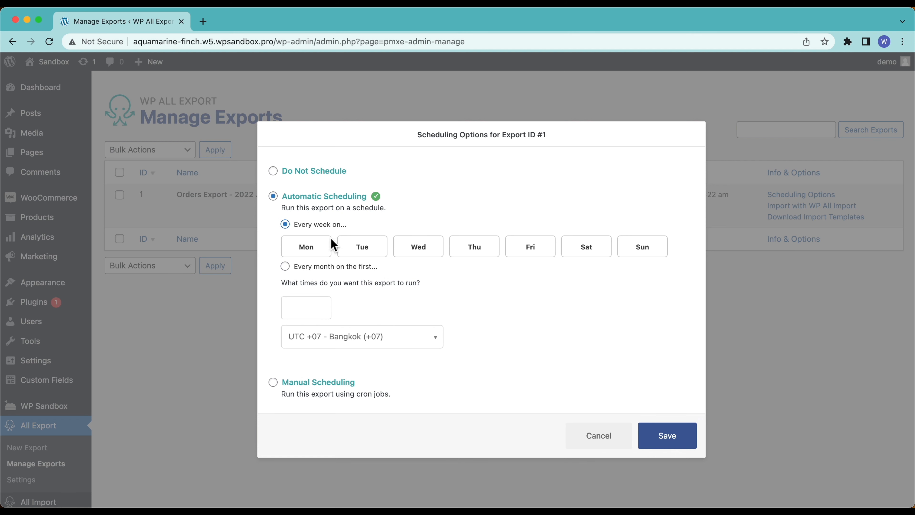
{"action": "left_click", "coordinate": [324, 254]}
{"action": "left_click", "coordinate": [374, 256]}
{"action": "left_click", "coordinate": [411, 256]}
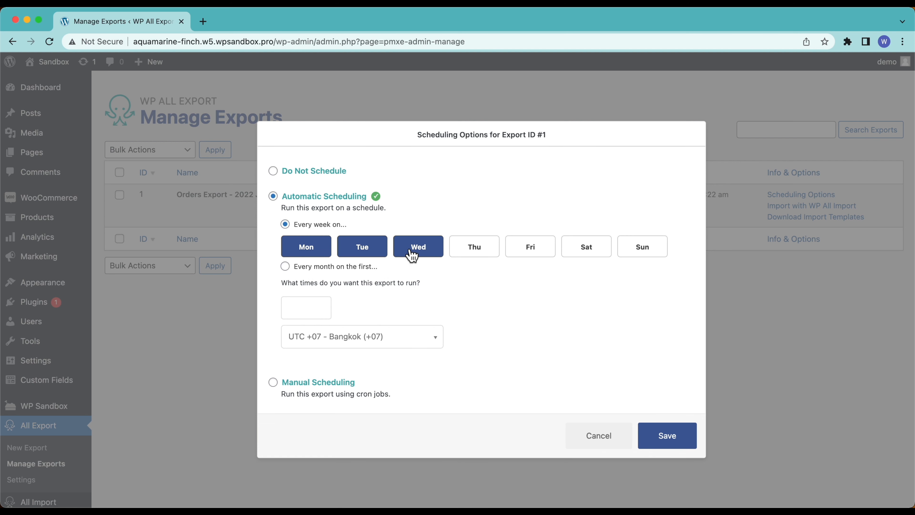
{"action": "left_click", "coordinate": [484, 254]}
{"action": "left_click", "coordinate": [545, 254]}
{"action": "left_click", "coordinate": [600, 256]}
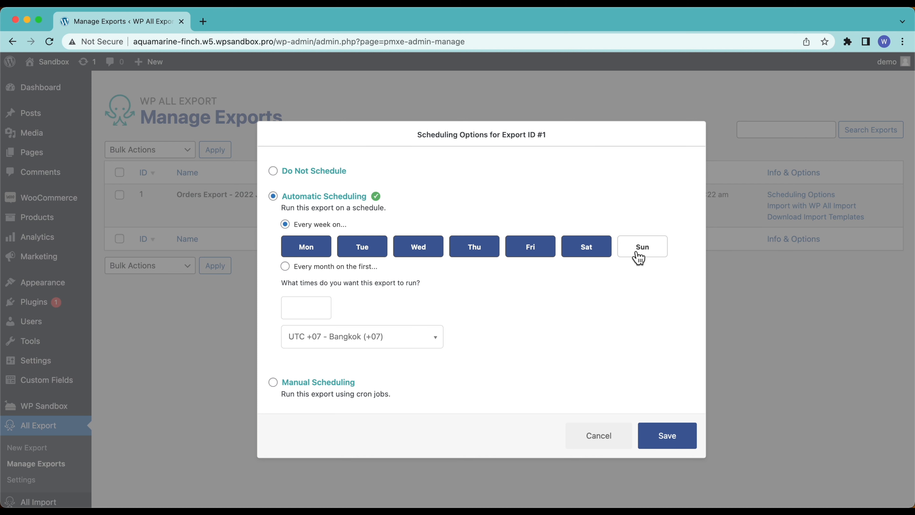
{"action": "left_click", "coordinate": [656, 258]}
Step: Set the export run time to 8:00am and save the schedule
{"action": "left_click", "coordinate": [323, 311]}
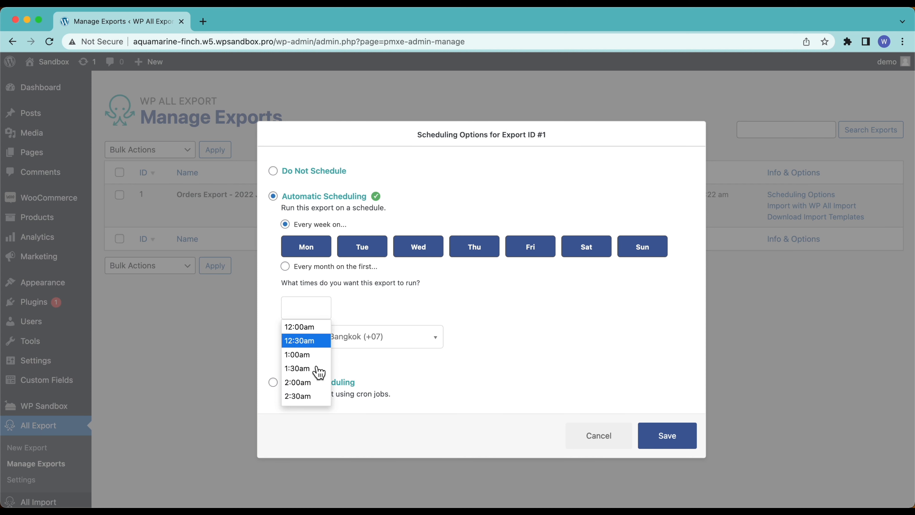
{"action": "scroll", "coordinate": [318, 373], "scroll_direction": "down", "scroll_amount": 3}
{"action": "scroll", "coordinate": [317, 376], "scroll_direction": "down", "scroll_amount": 3}
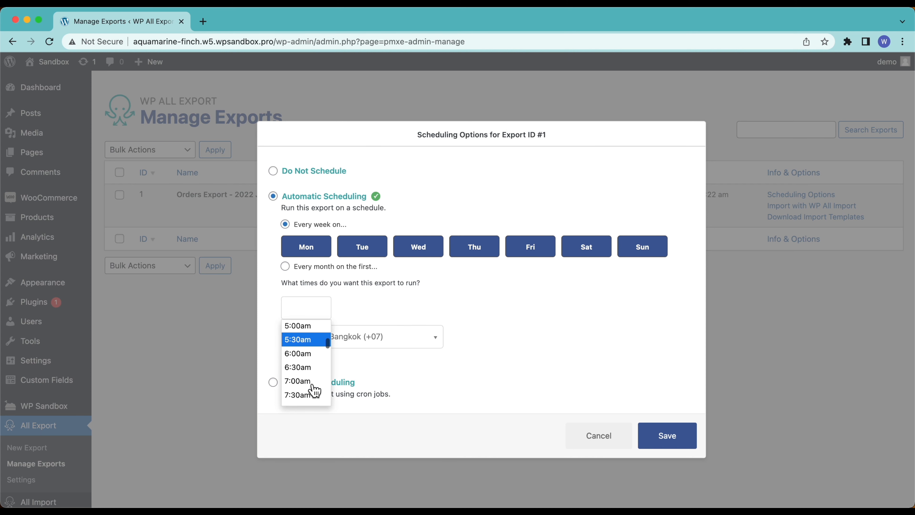
{"action": "left_click", "coordinate": [313, 387]}
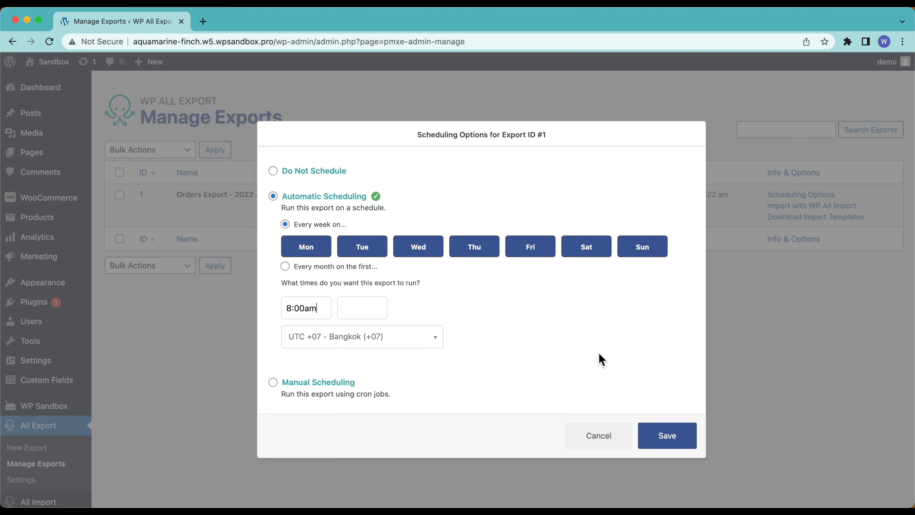
{"action": "left_click", "coordinate": [667, 436]}
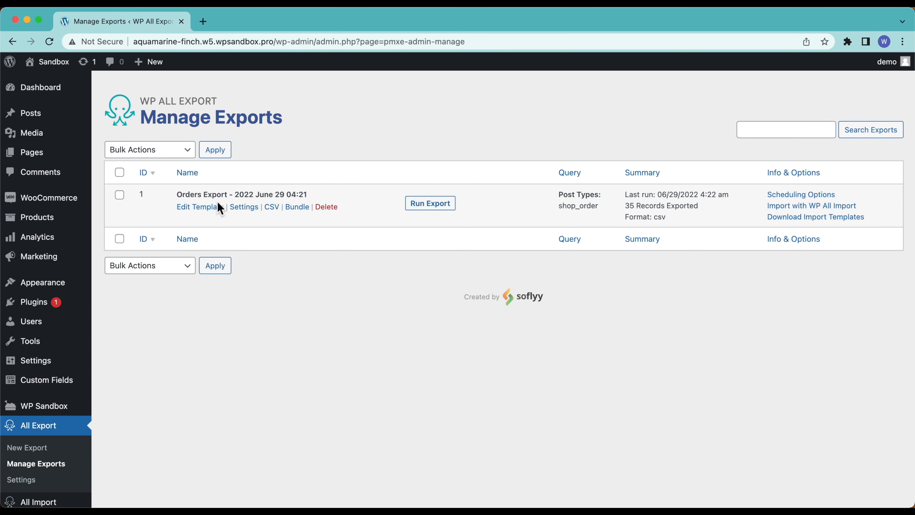
Step: Open the Zapier dashboard in a new browser tab and create a new Zap
{"action": "key", "text": "super+t"}
{"action": "type", "text": "zapier"}
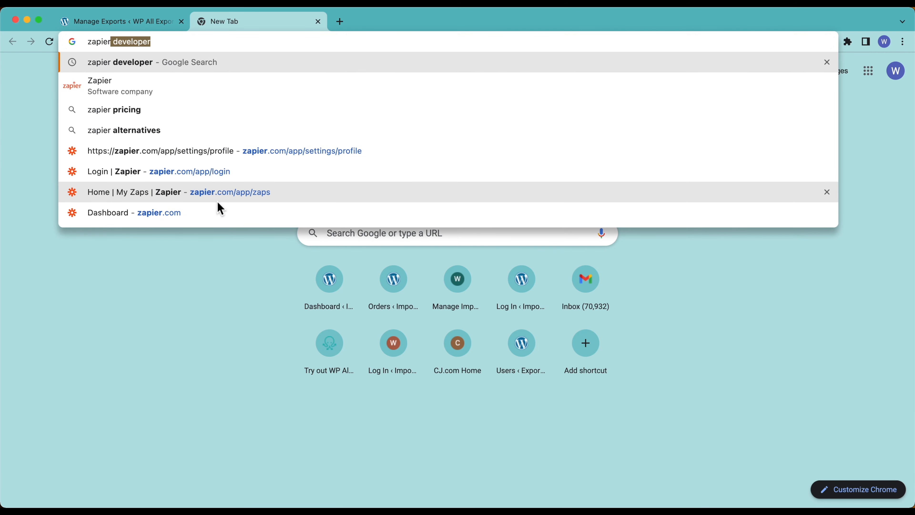
{"action": "left_click", "coordinate": [195, 211]}
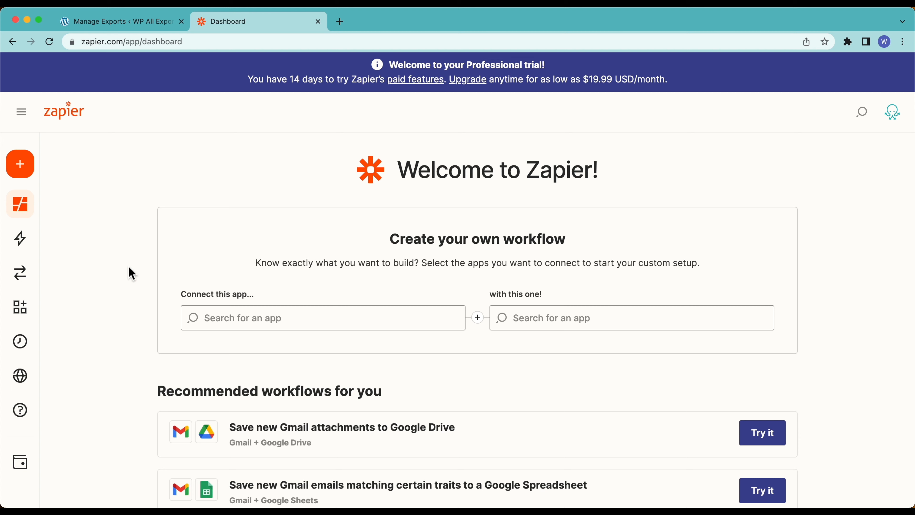
{"action": "mouse_move", "coordinate": [30, 167]}
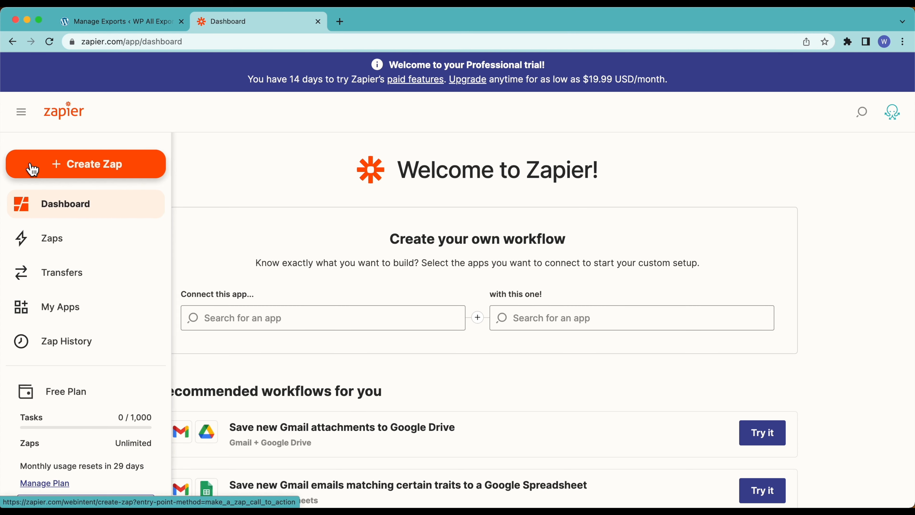
{"action": "left_click", "coordinate": [143, 166]}
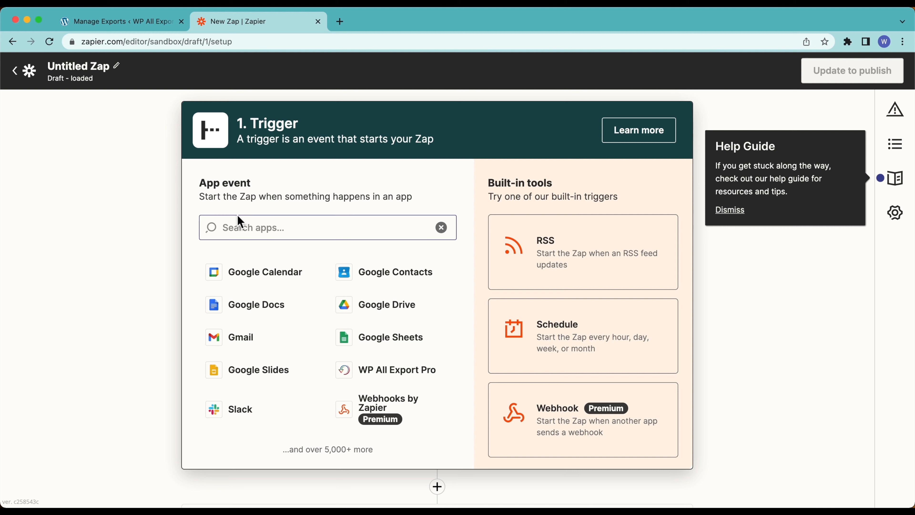
Step: Set the trigger to WP All Export Pro's New Export File event and continue
{"action": "left_click", "coordinate": [379, 381]}
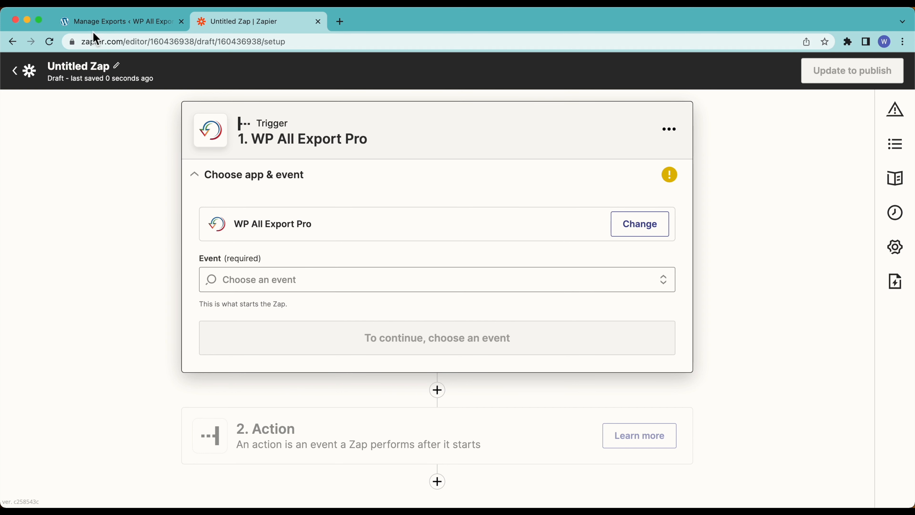
{"action": "left_click", "coordinate": [132, 28]}
{"action": "left_click", "coordinate": [242, 25]}
{"action": "left_click", "coordinate": [242, 280]}
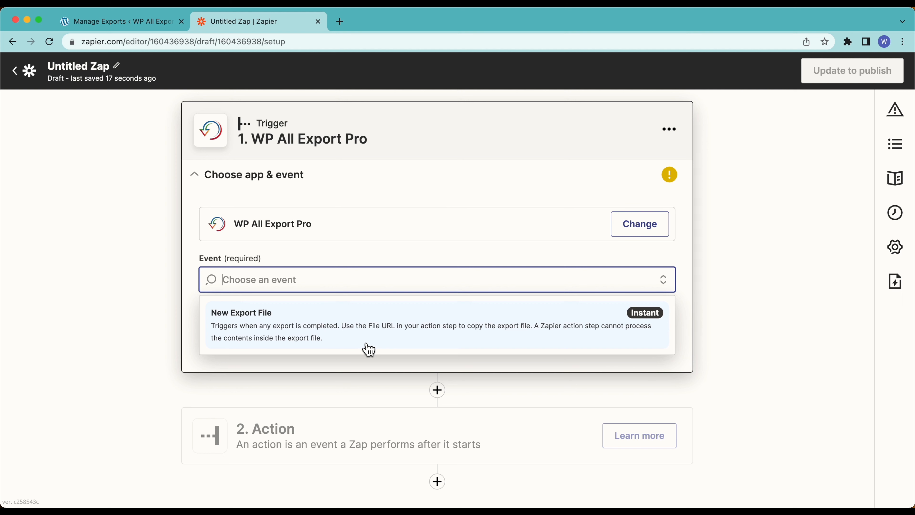
{"action": "left_click", "coordinate": [344, 335]}
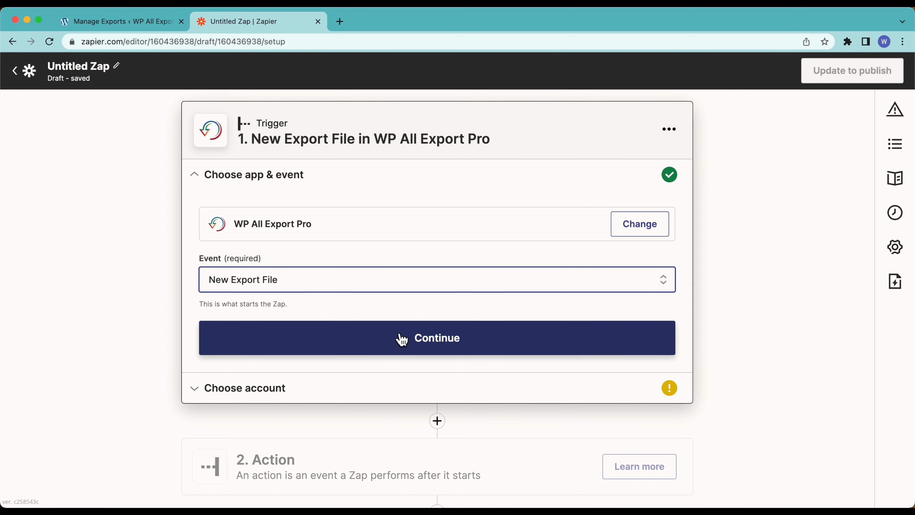
{"action": "left_click", "coordinate": [285, 347]}
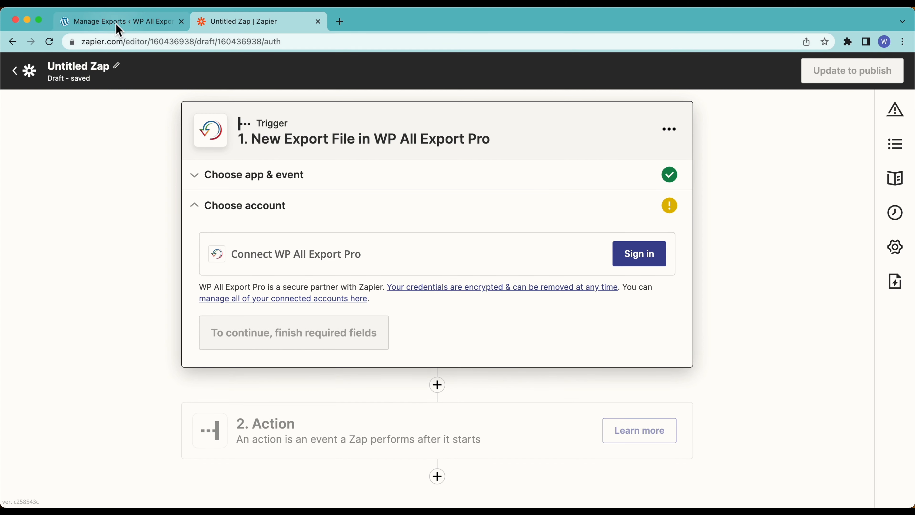
Step: Start signing in a WP All Export Pro account, then go to WordPress Manage Exports
{"action": "left_click", "coordinate": [144, 22]}
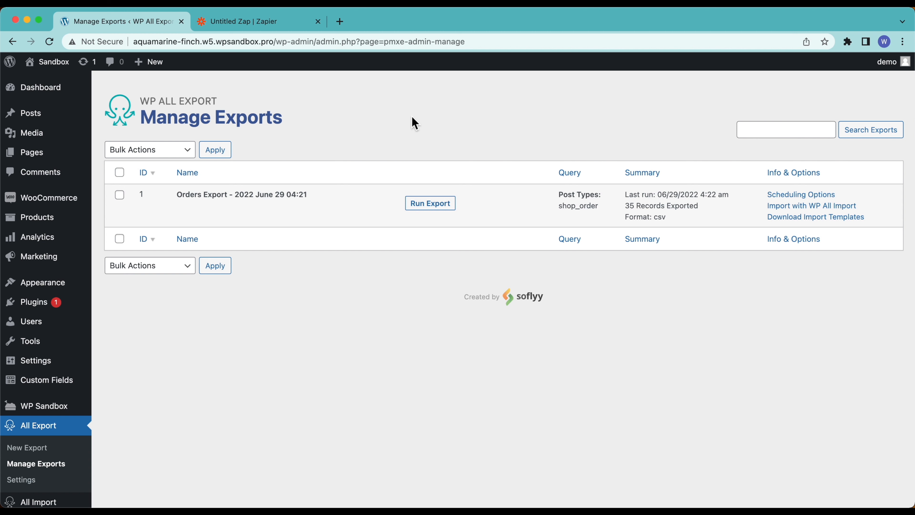
{"action": "left_click", "coordinate": [237, 21]}
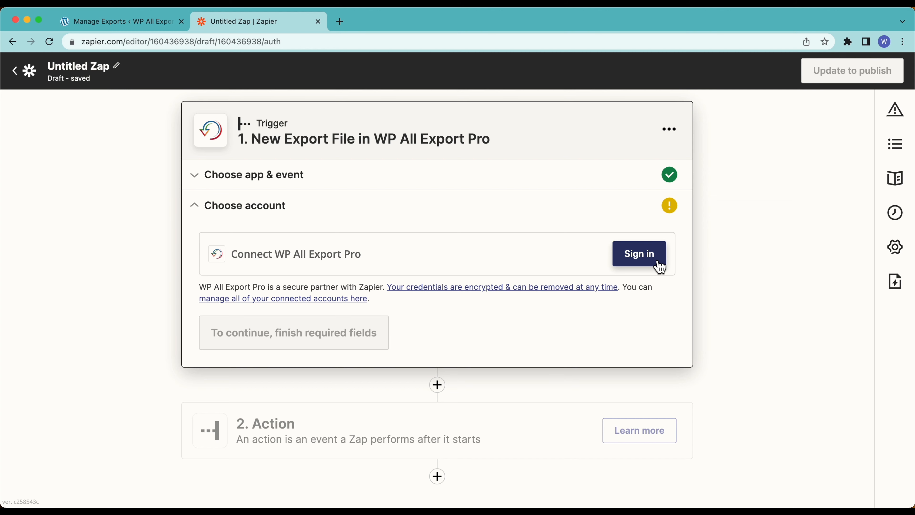
{"action": "left_click", "coordinate": [649, 266]}
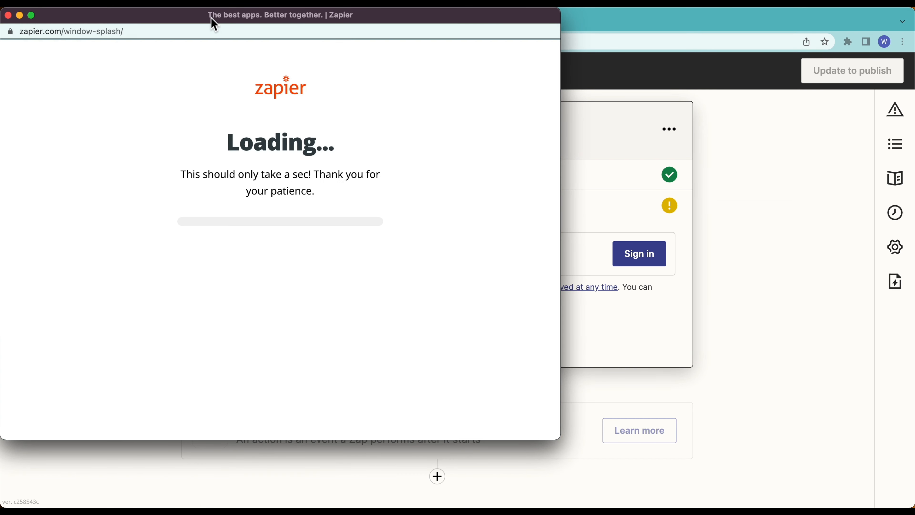
{"action": "left_click_drag", "start_coordinate": [212, 19], "coordinate": [502, 43]}
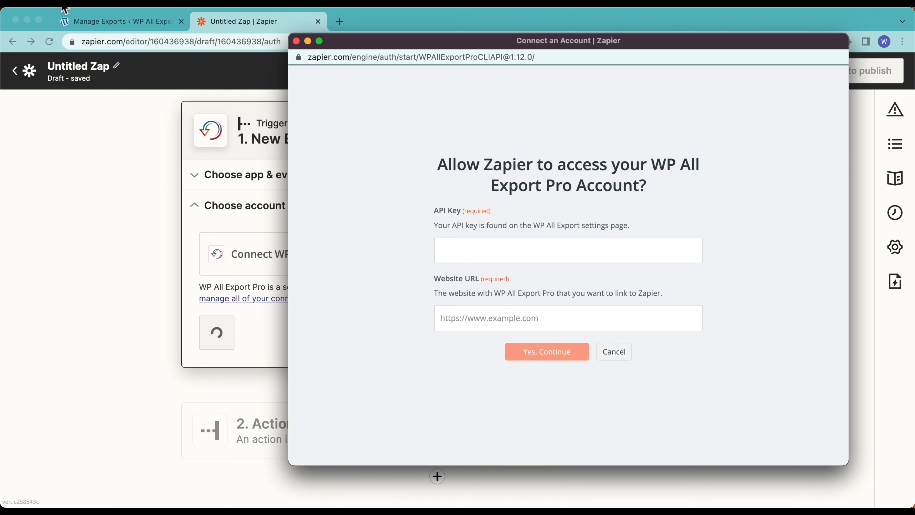
{"action": "left_click", "coordinate": [113, 25]}
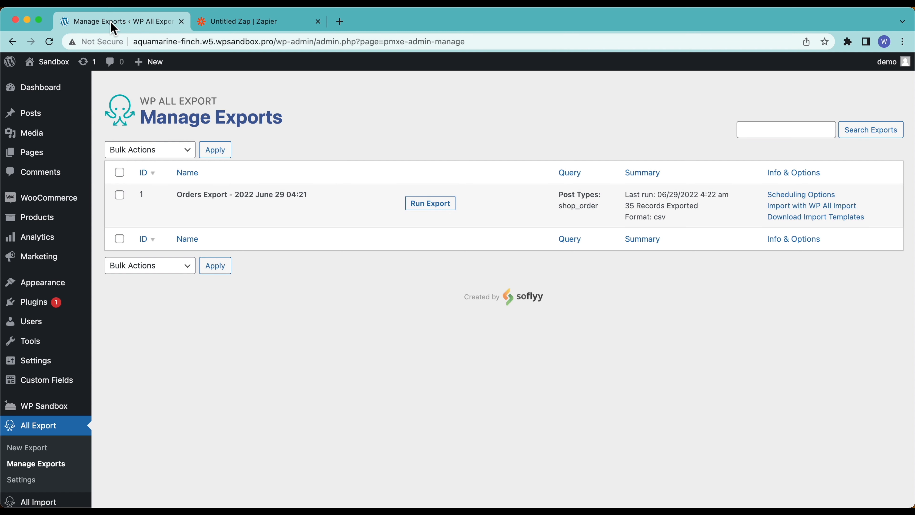
Step: Copy the Zapier API key from WP All Export Settings into the connection form's API Key field
{"action": "left_click", "coordinate": [31, 482]}
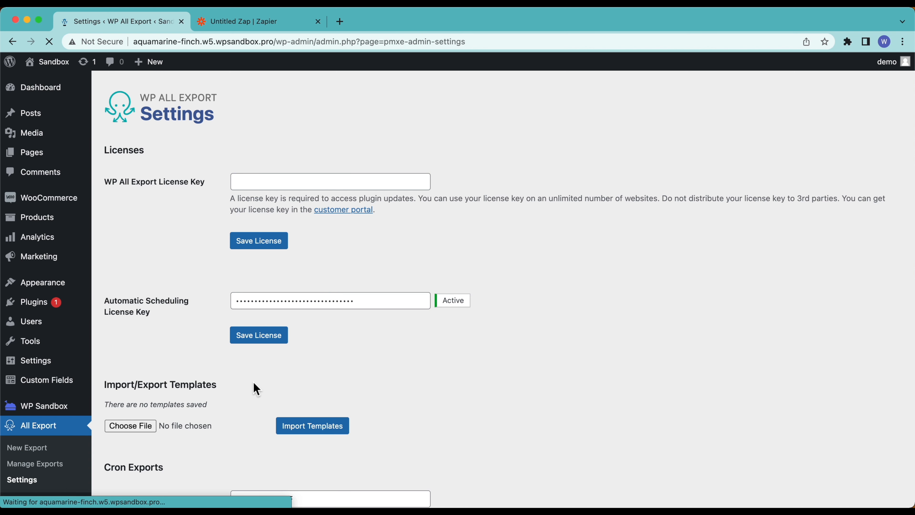
{"action": "scroll", "coordinate": [257, 388], "scroll_direction": "down", "scroll_amount": 10}
{"action": "scroll", "coordinate": [256, 389], "scroll_direction": "up", "scroll_amount": 10}
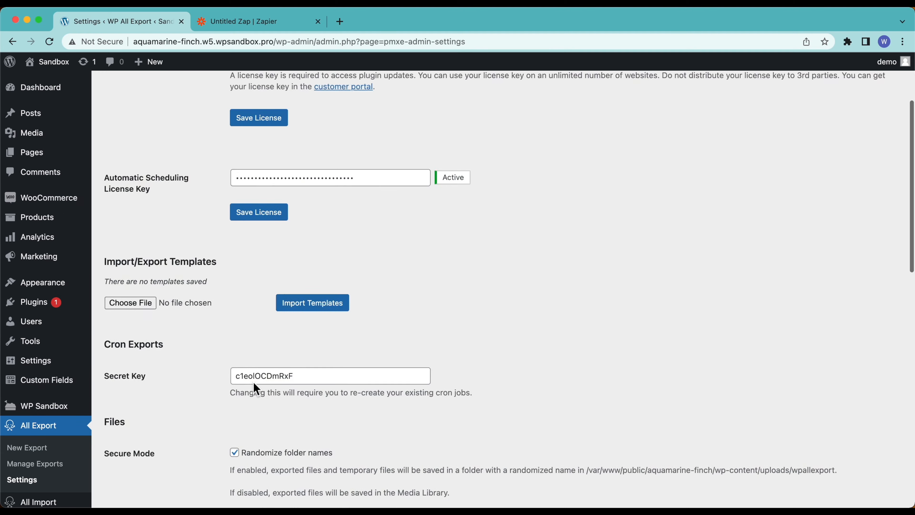
{"action": "scroll", "coordinate": [207, 295], "scroll_direction": "down", "scroll_amount": 3}
{"action": "scroll", "coordinate": [208, 289], "scroll_direction": "down", "scroll_amount": 11}
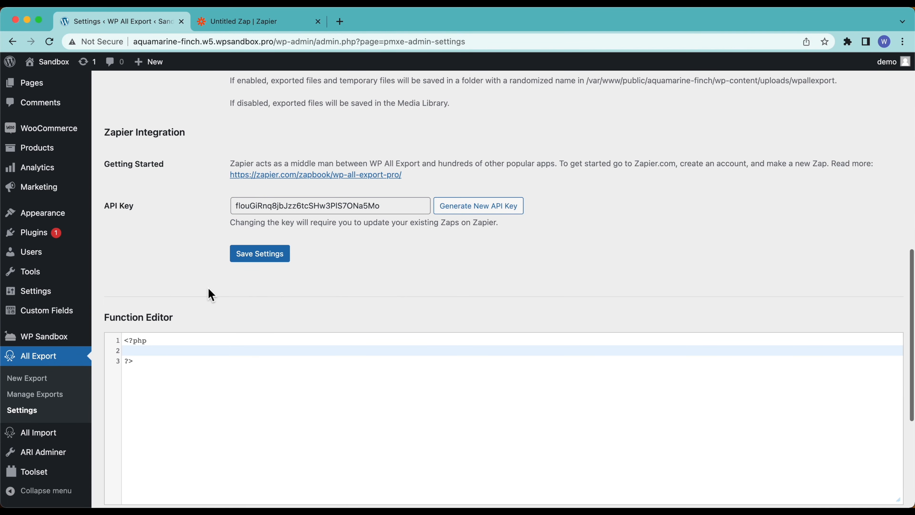
{"action": "scroll", "coordinate": [208, 293], "scroll_direction": "up", "scroll_amount": 5}
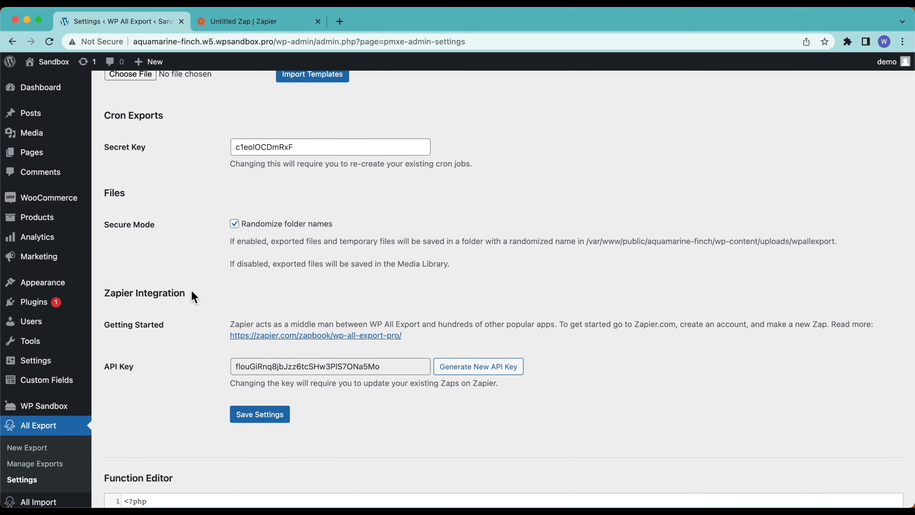
{"action": "triple_click", "coordinate": [278, 367]}
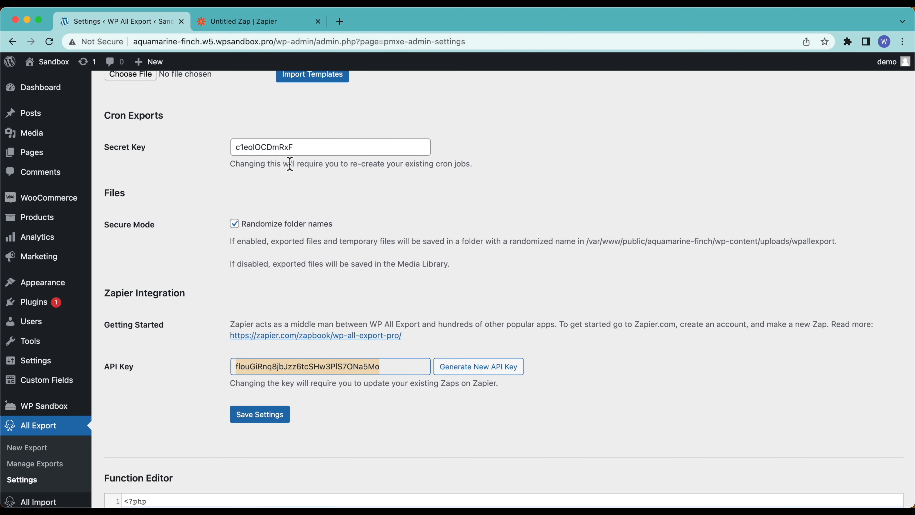
{"action": "key", "text": "ctrl+Down"}
{"action": "left_click", "coordinate": [688, 253]}
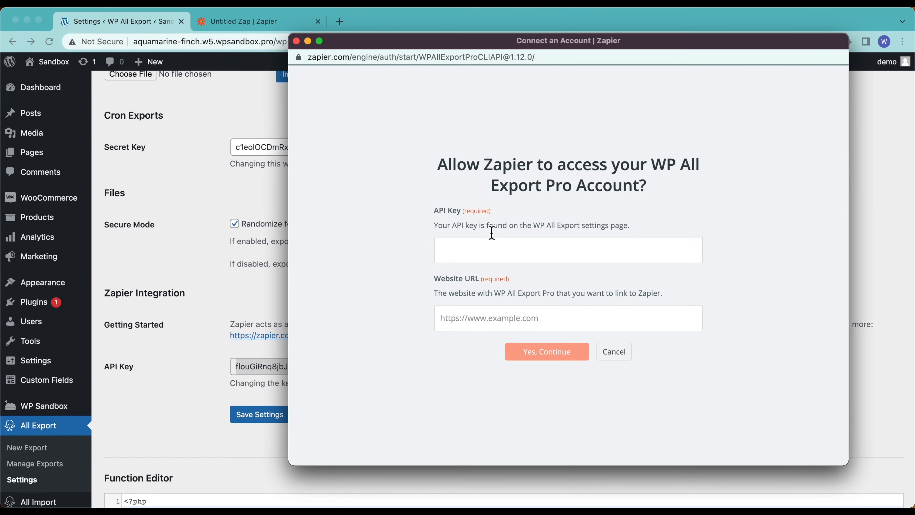
{"action": "left_click", "coordinate": [458, 254]}
{"action": "key", "text": "super+v"}
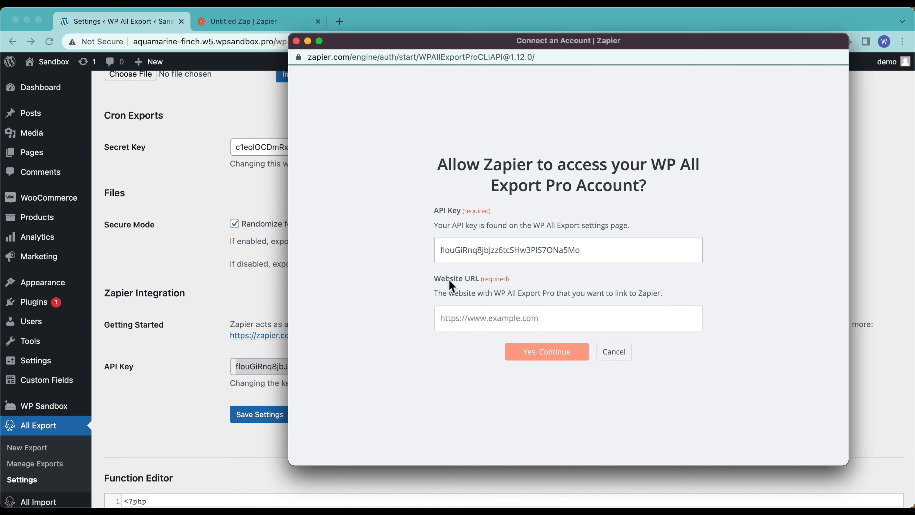
Step: Paste the sandbox site address into Website URL and submit the account connection
{"action": "left_click", "coordinate": [189, 88]}
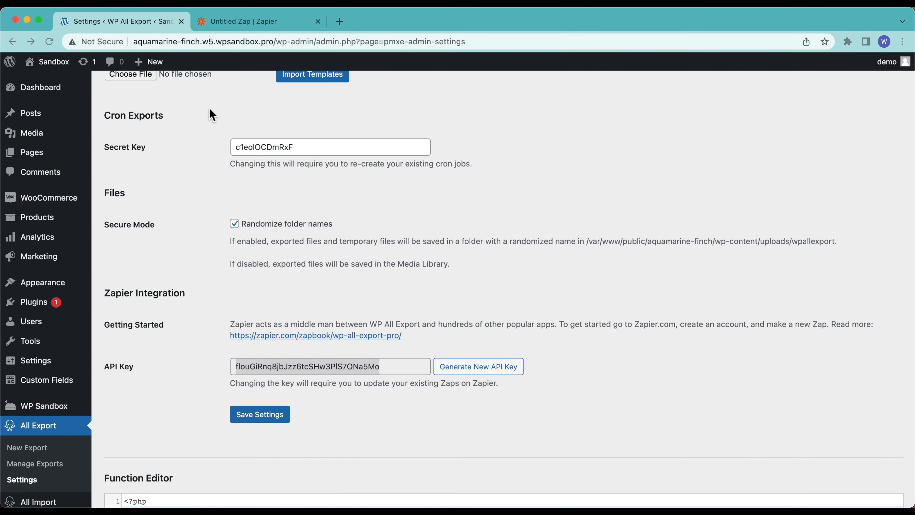
{"action": "left_click", "coordinate": [279, 41]}
{"action": "left_click", "coordinate": [277, 38]}
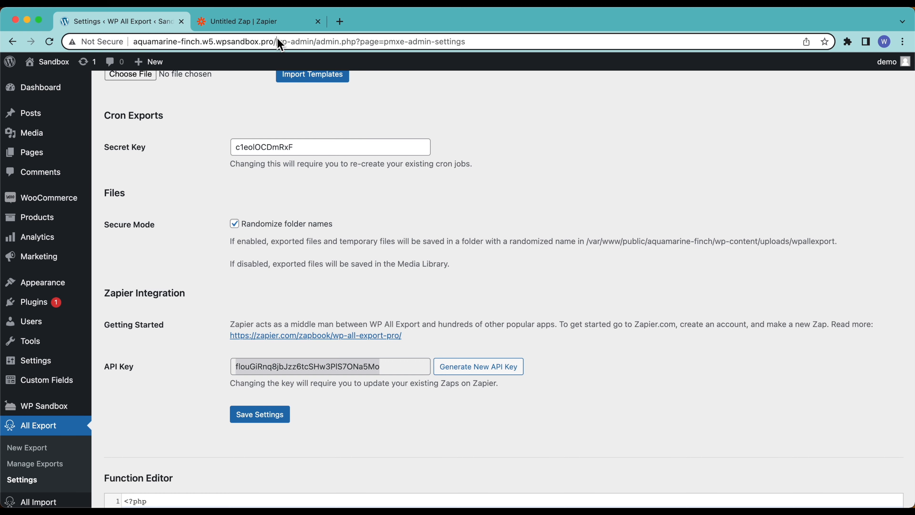
{"action": "key", "text": "shift+super+Left"}
{"action": "key", "text": "super+c"}
{"action": "key", "text": "ctrl+Up"}
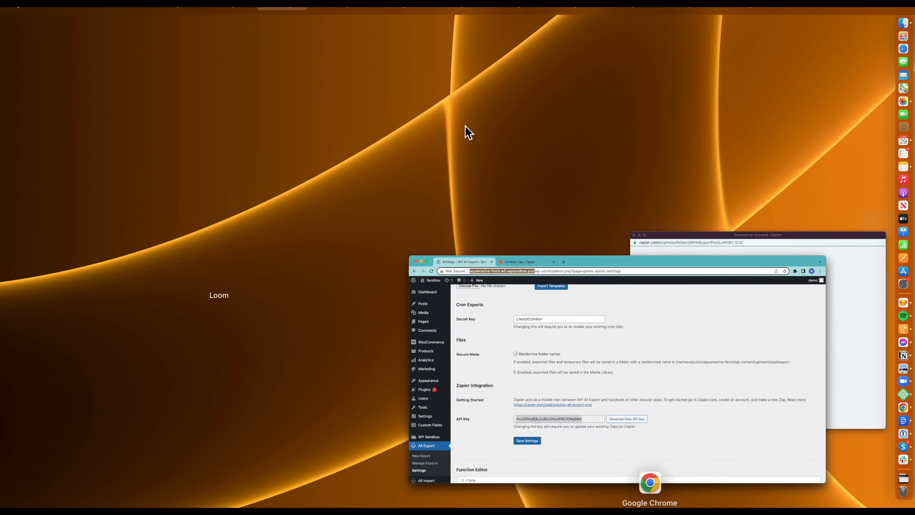
{"action": "left_click", "coordinate": [713, 255]}
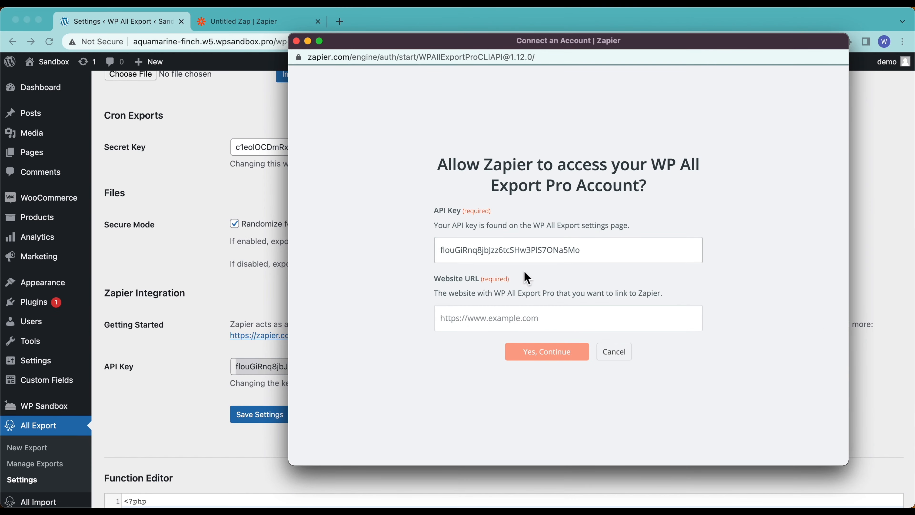
{"action": "left_click", "coordinate": [484, 318]}
{"action": "key", "text": "super+v"}
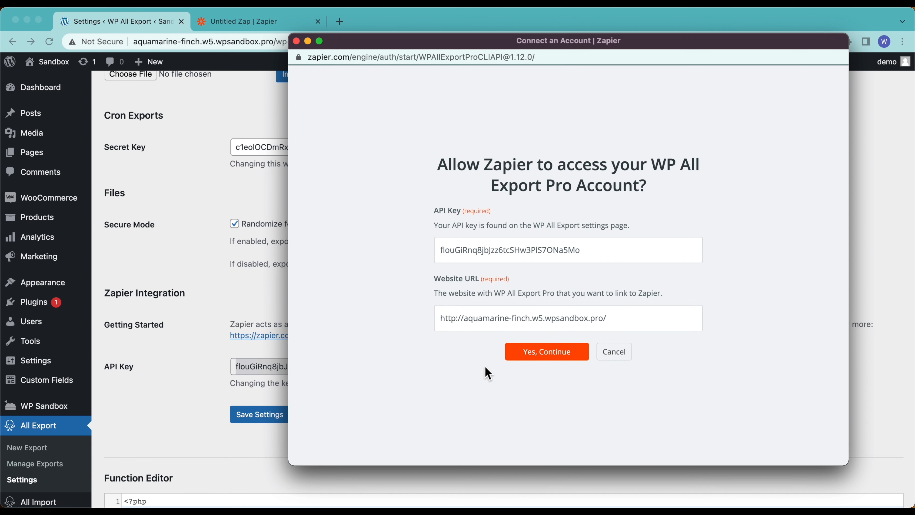
{"action": "left_click", "coordinate": [562, 362]}
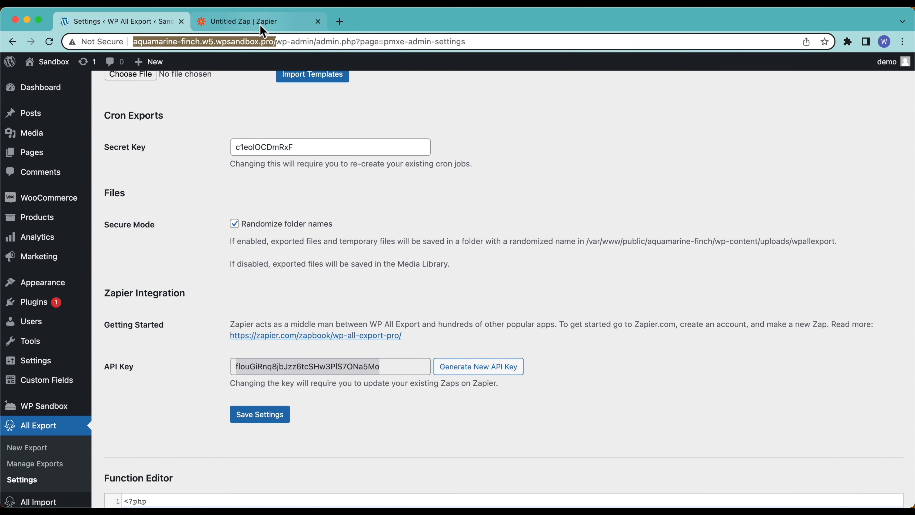
Step: Confirm the newly connected WP All Export Pro account and continue to Test trigger
{"action": "left_click", "coordinate": [252, 22]}
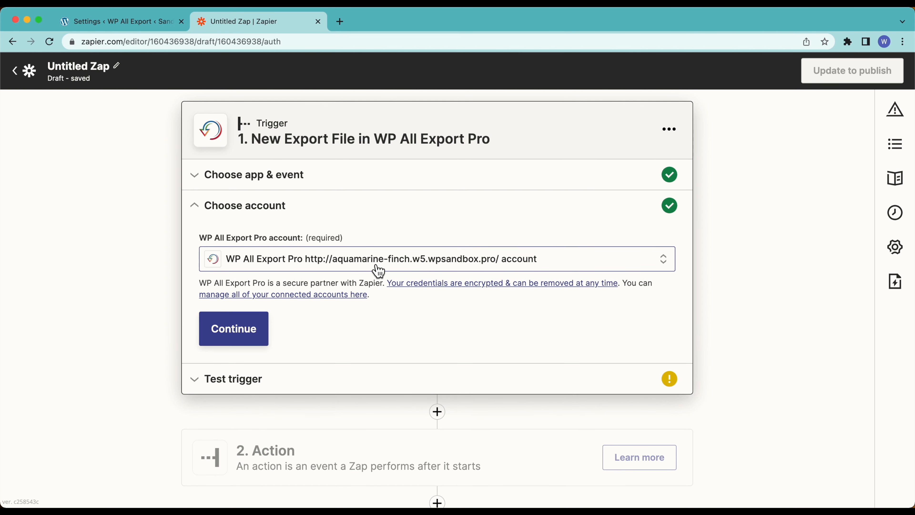
{"action": "left_click", "coordinate": [140, 21]}
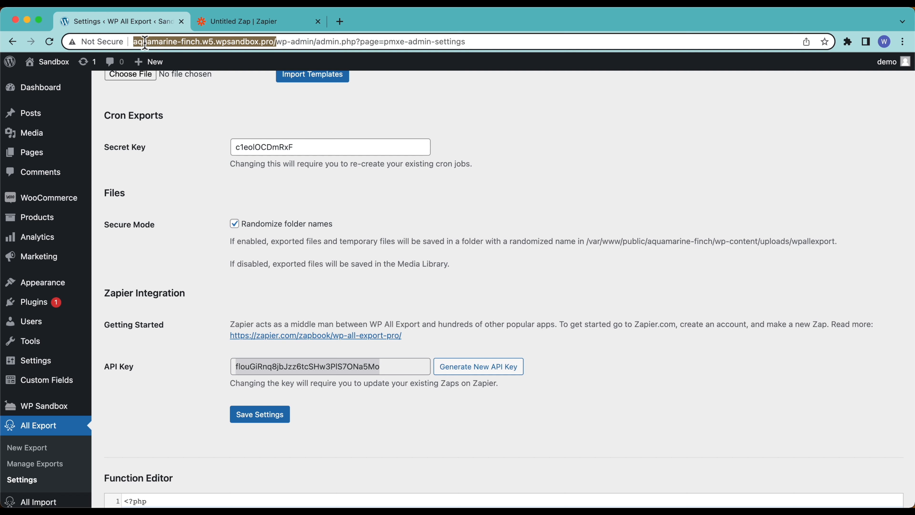
{"action": "left_click", "coordinate": [245, 21]}
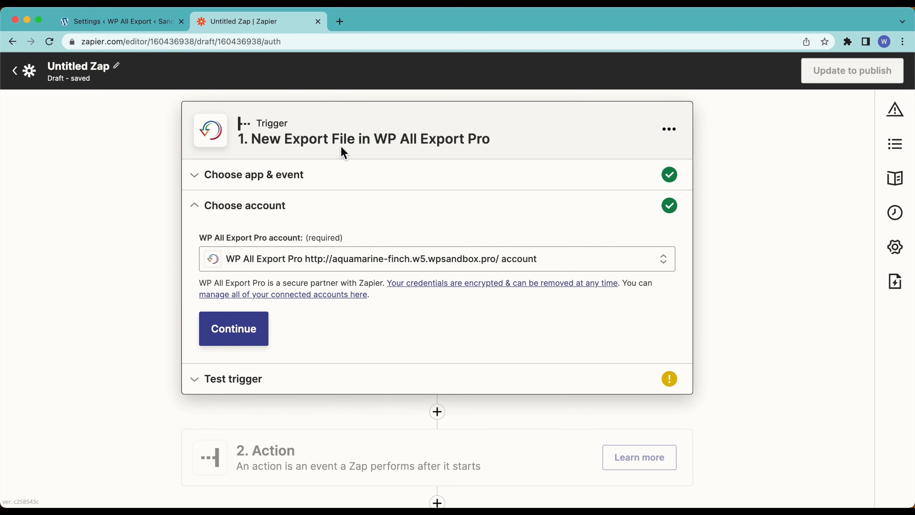
{"action": "left_click", "coordinate": [254, 335]}
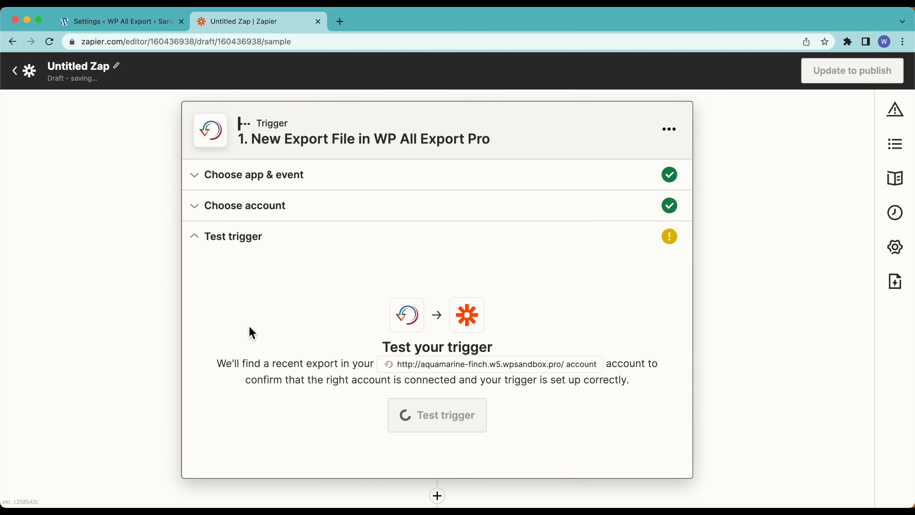
{"action": "scroll", "coordinate": [245, 310], "scroll_direction": "down", "scroll_amount": 1}
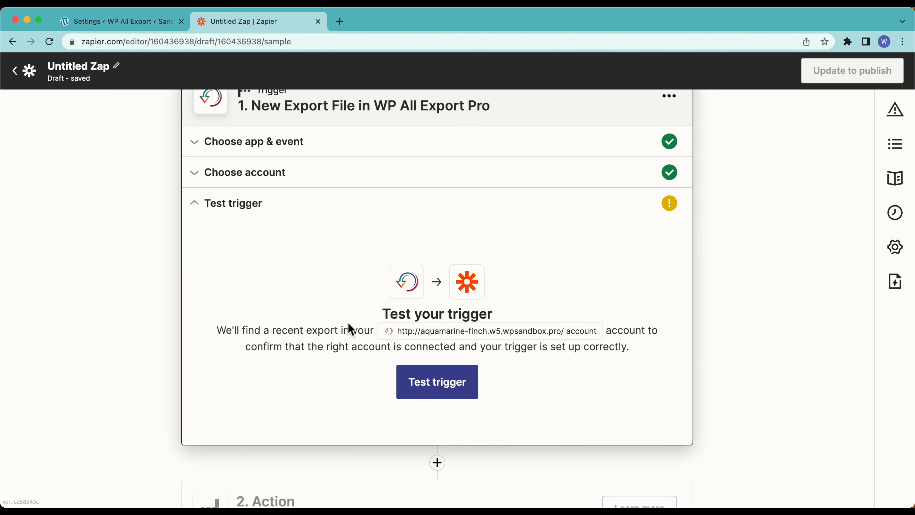
Step: Check the Manage Exports list showing the single Orders Export, then return to Zapier
{"action": "left_click", "coordinate": [127, 27]}
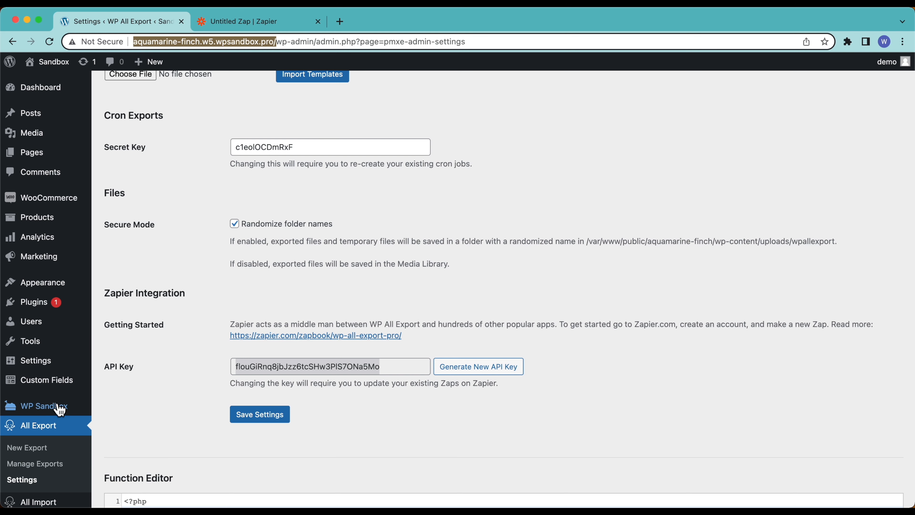
{"action": "scroll", "coordinate": [50, 424], "scroll_direction": "down", "scroll_amount": 4}
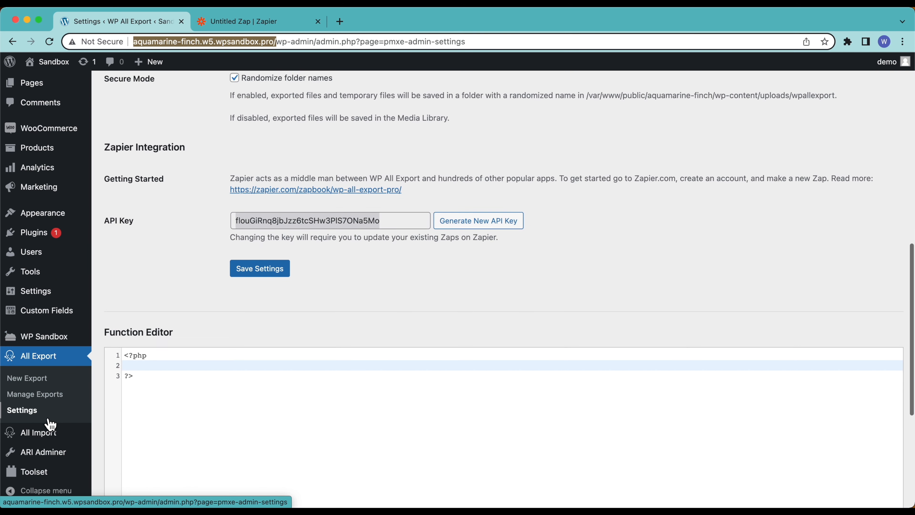
{"action": "left_click", "coordinate": [36, 394]}
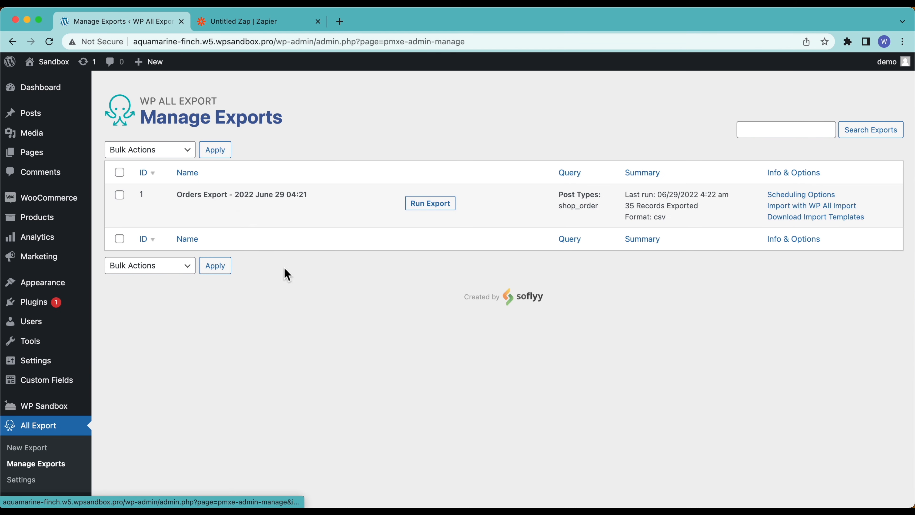
{"action": "left_click", "coordinate": [252, 23]}
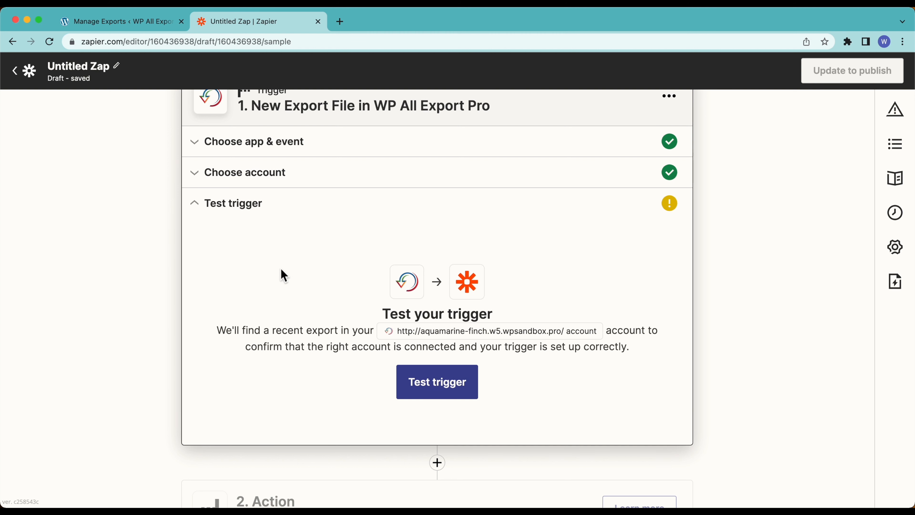
Step: Test the trigger to load the 35-record Orders Export sample and continue to the Action step
{"action": "left_click", "coordinate": [429, 382]}
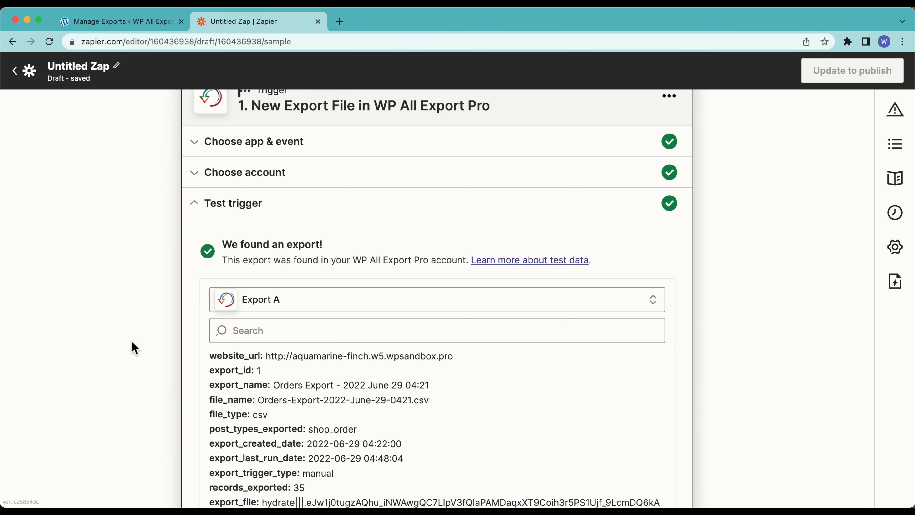
{"action": "scroll", "coordinate": [131, 341], "scroll_direction": "down", "scroll_amount": 5}
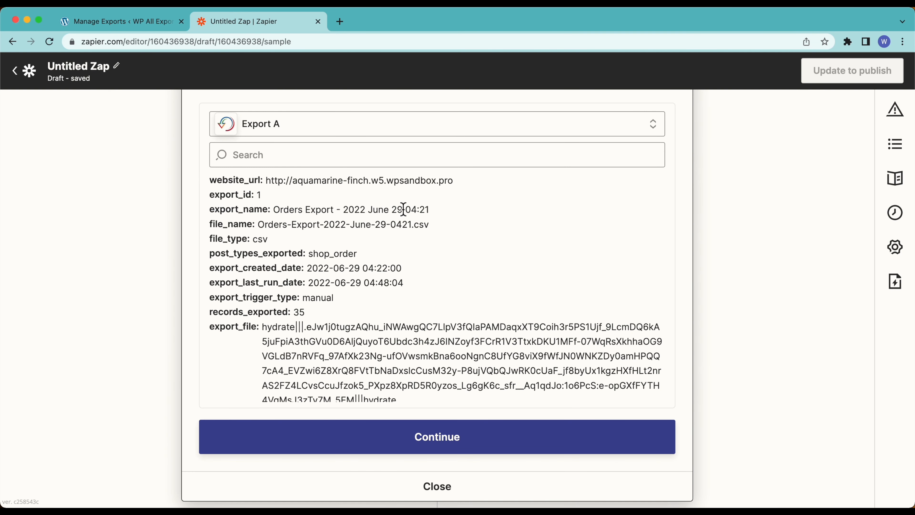
{"action": "scroll", "coordinate": [375, 310], "scroll_direction": "down", "scroll_amount": 2}
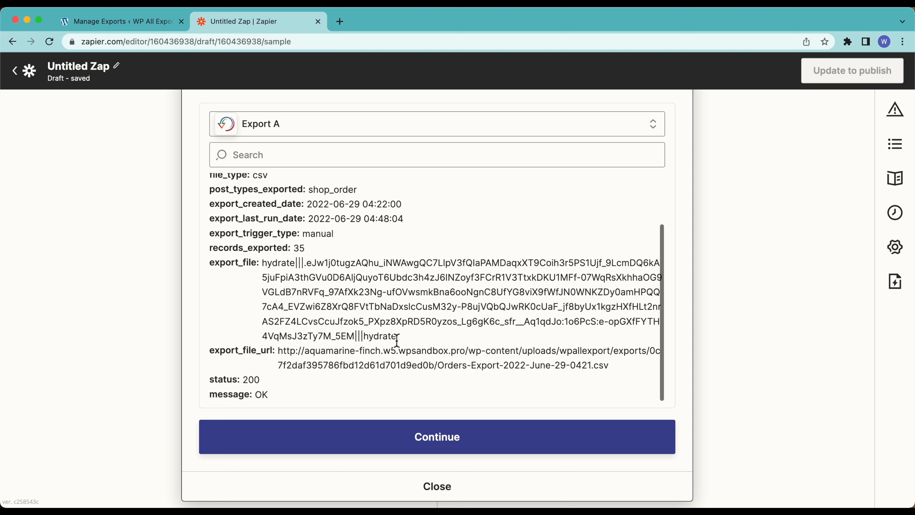
{"action": "left_click", "coordinate": [354, 438]}
{"action": "scroll", "coordinate": [119, 349], "scroll_direction": "down", "scroll_amount": 3}
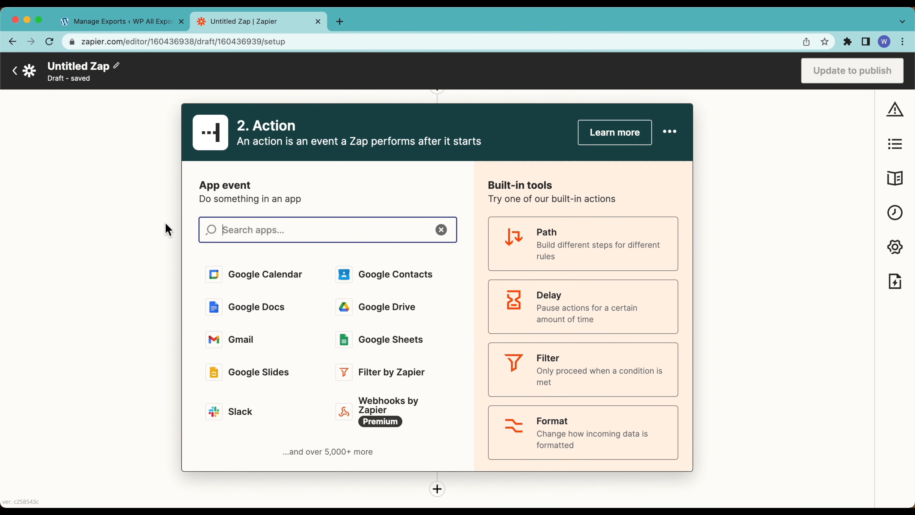
{"action": "scroll", "coordinate": [168, 229], "scroll_direction": "up", "scroll_amount": 3}
{"action": "left_click", "coordinate": [89, 26]}
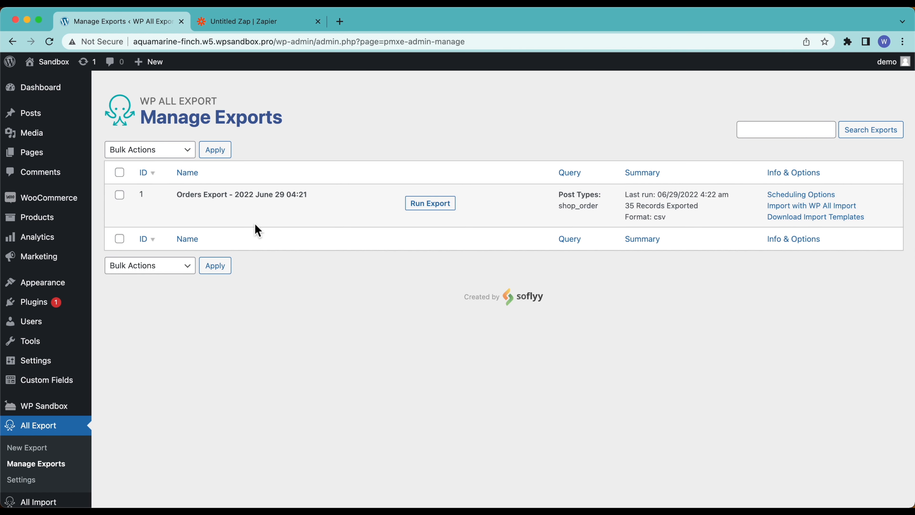
Step: Inspect the Orders Export row's actions in Manage Exports, then return to the Zap's Action step
{"action": "mouse_move", "coordinate": [226, 208]}
{"action": "left_click_drag", "start_coordinate": [194, 195], "coordinate": [302, 195]}
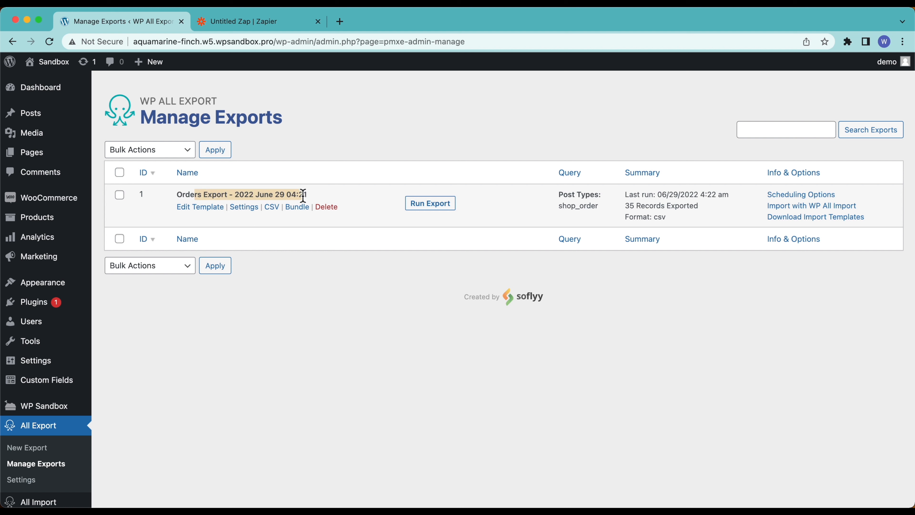
{"action": "left_click", "coordinate": [303, 196]}
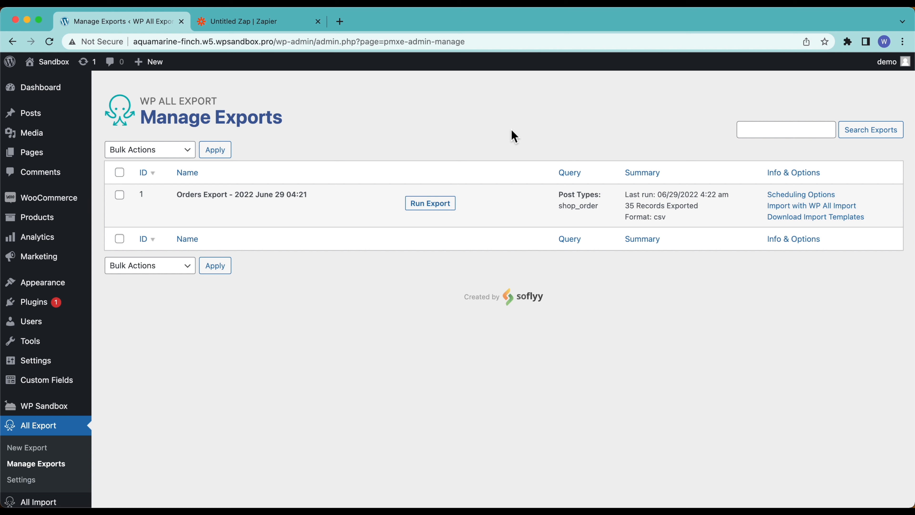
{"action": "mouse_move", "coordinate": [245, 193]}
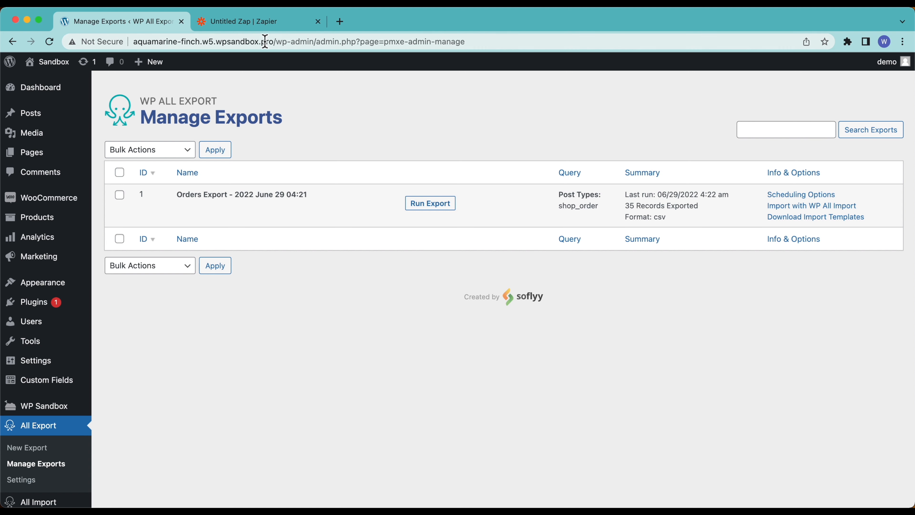
{"action": "left_click", "coordinate": [256, 22]}
{"action": "scroll", "coordinate": [489, 318], "scroll_direction": "down", "scroll_amount": 3}
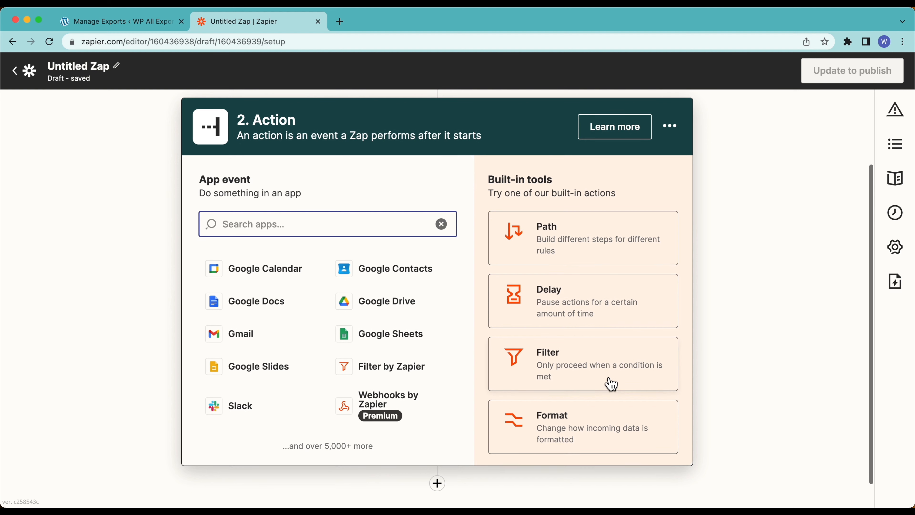
Step: Turn step 2 into a Filter with the condition Export ID (Text) Exactly matches 1
{"action": "scroll", "coordinate": [277, 140], "scroll_direction": "up", "scroll_amount": 3}
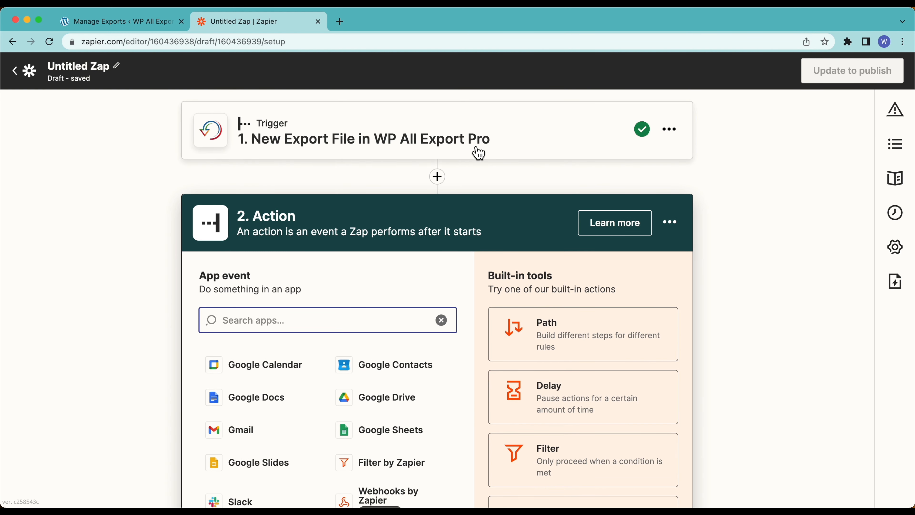
{"action": "scroll", "coordinate": [477, 152], "scroll_direction": "down", "scroll_amount": 3}
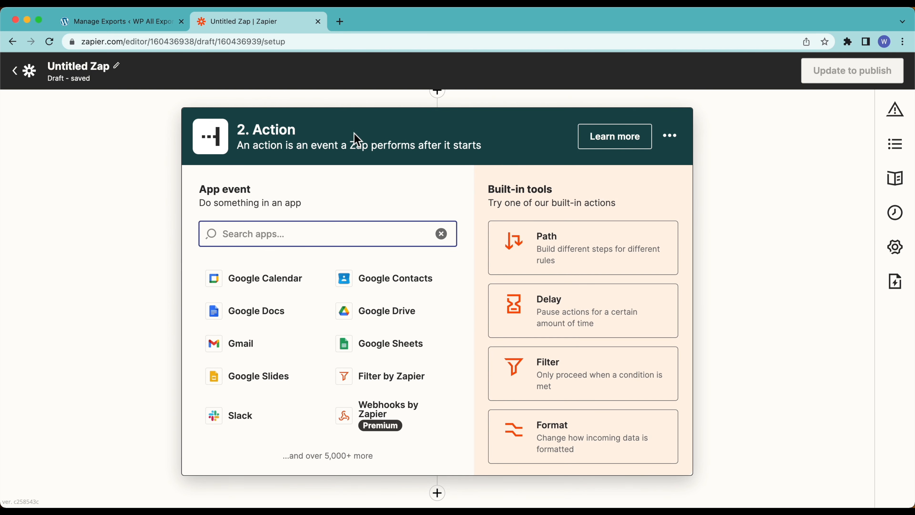
{"action": "left_click", "coordinate": [539, 370]}
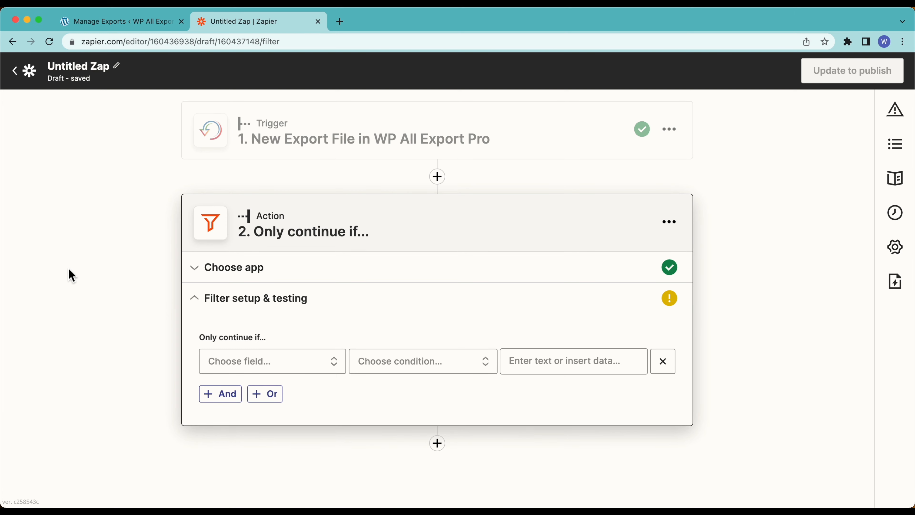
{"action": "left_click", "coordinate": [258, 371]}
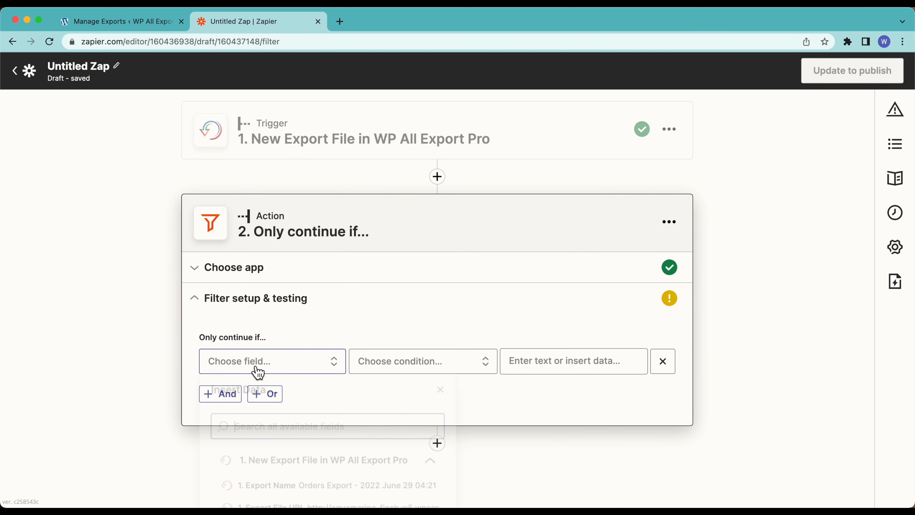
{"action": "scroll", "coordinate": [258, 372], "scroll_direction": "down", "scroll_amount": 3}
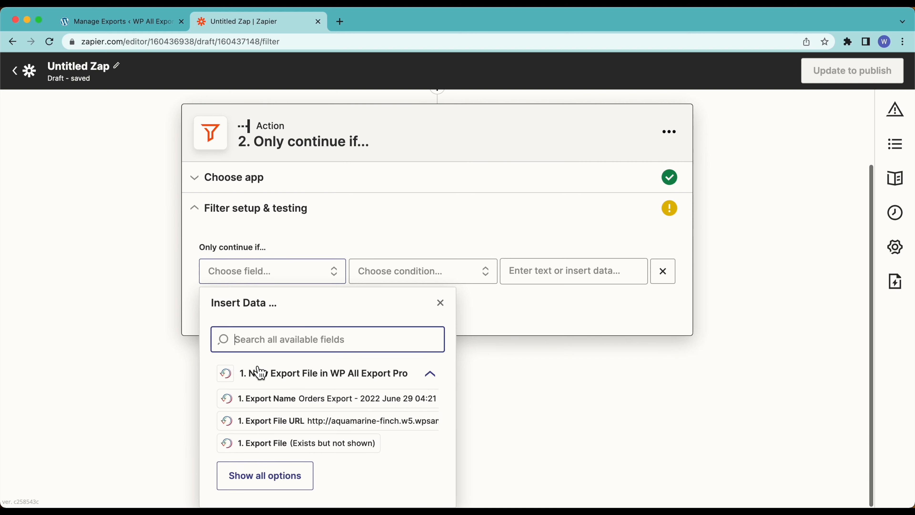
{"action": "left_click", "coordinate": [271, 483]}
{"action": "scroll", "coordinate": [273, 486], "scroll_direction": "down", "scroll_amount": 4}
{"action": "scroll", "coordinate": [272, 486], "scroll_direction": "down", "scroll_amount": 3}
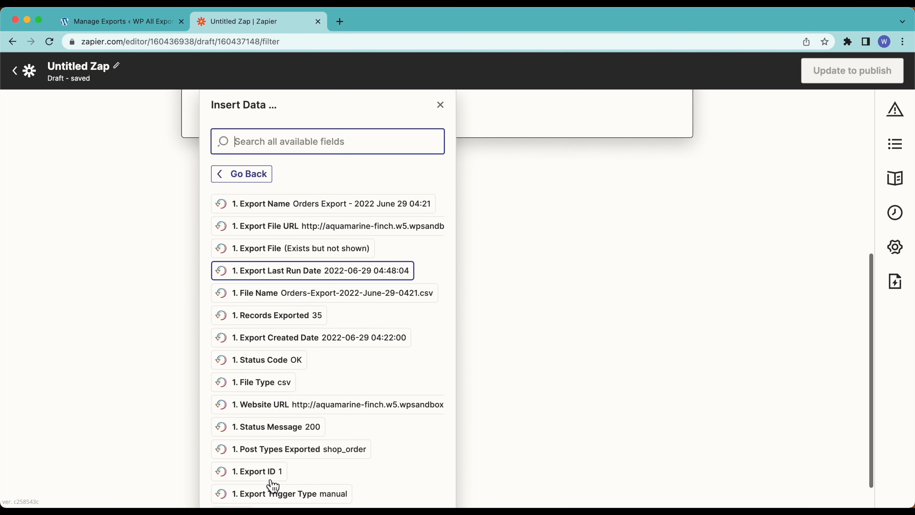
{"action": "left_click", "coordinate": [278, 451]}
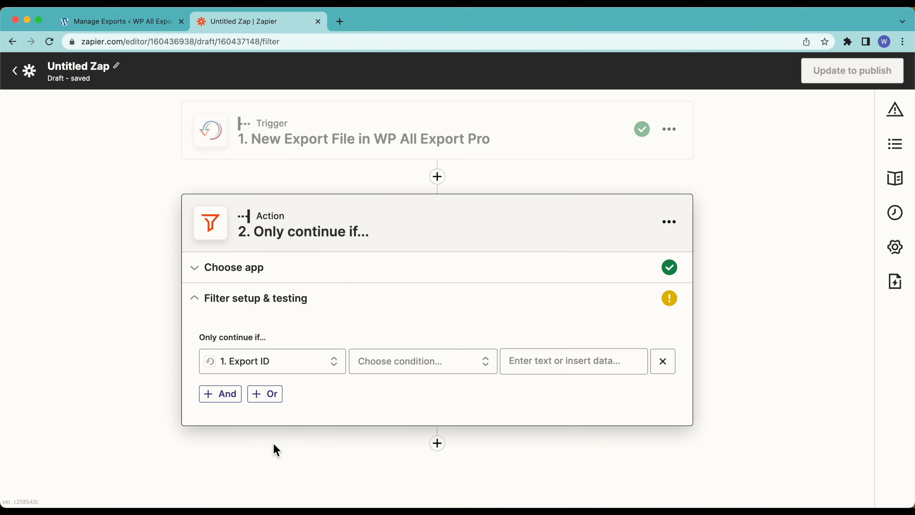
{"action": "left_click", "coordinate": [402, 367]}
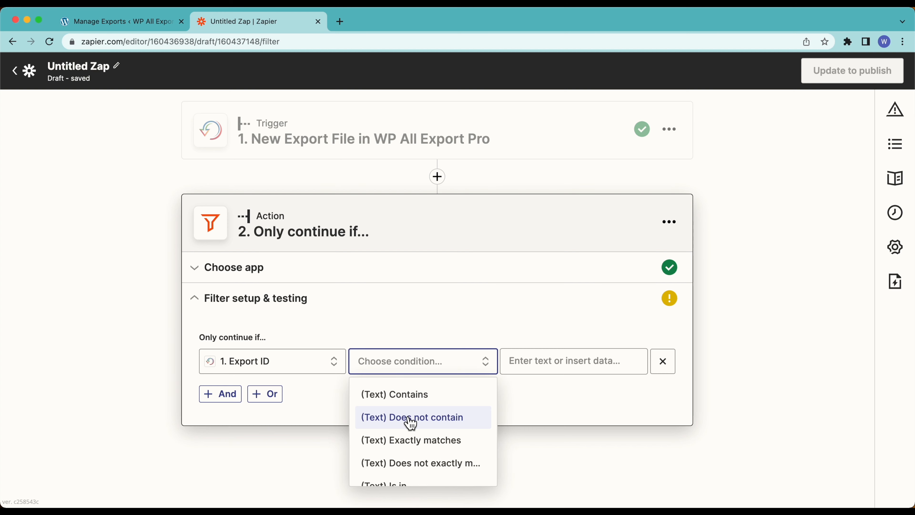
{"action": "left_click", "coordinate": [415, 440]}
{"action": "left_click", "coordinate": [538, 370]}
{"action": "type", "text": "1"}
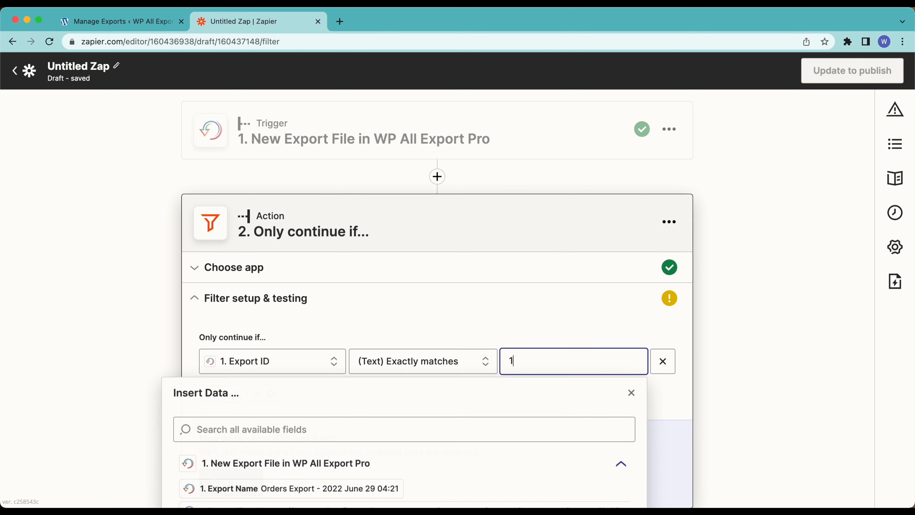
{"action": "left_click", "coordinate": [728, 381]}
Step: Test the filter against the sample data, compare with the WordPress export list, and accept it
{"action": "scroll", "coordinate": [726, 381], "scroll_direction": "down", "scroll_amount": 2}
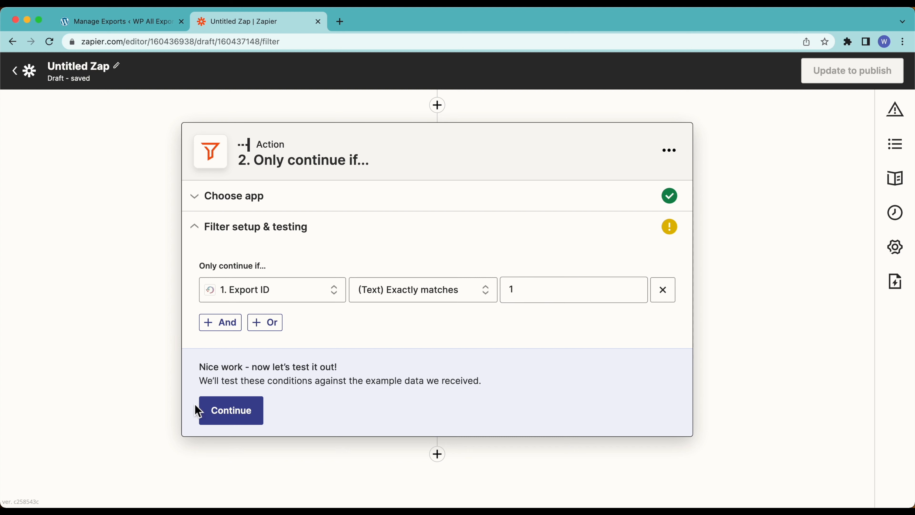
{"action": "left_click", "coordinate": [242, 417]}
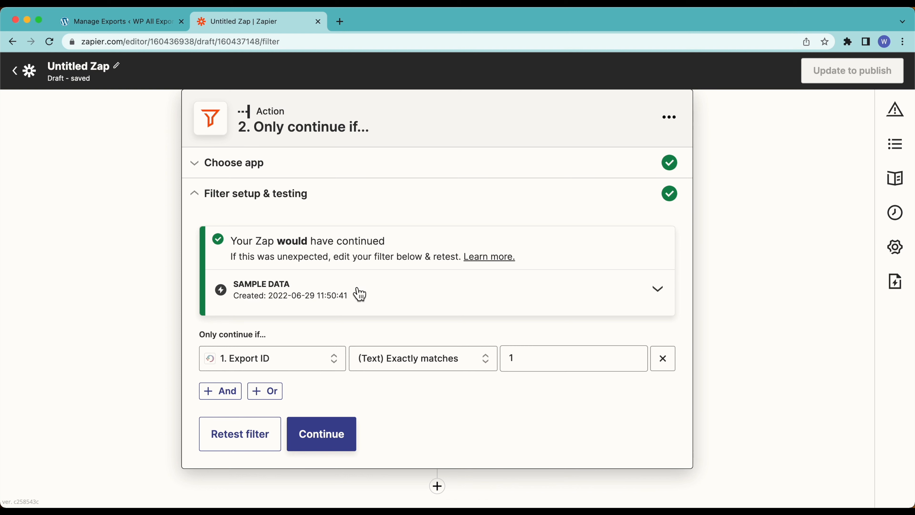
{"action": "left_click", "coordinate": [107, 20]}
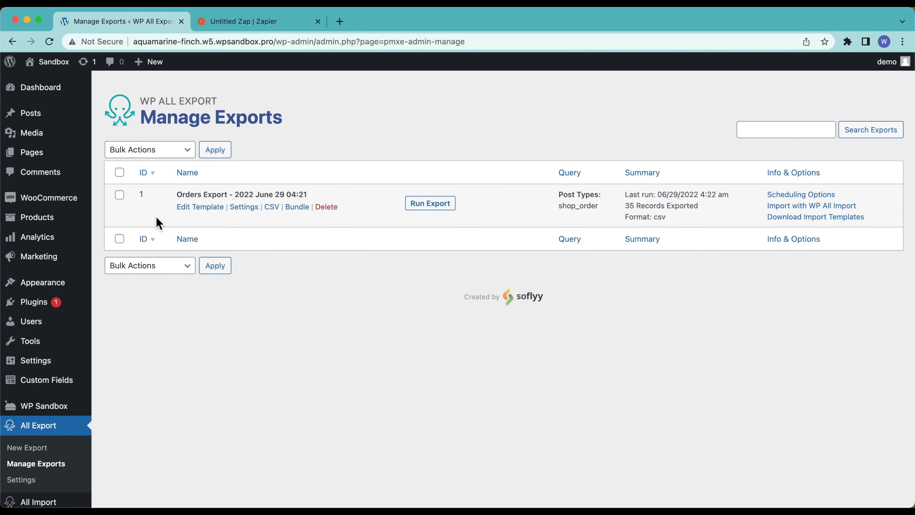
{"action": "left_click", "coordinate": [266, 22]}
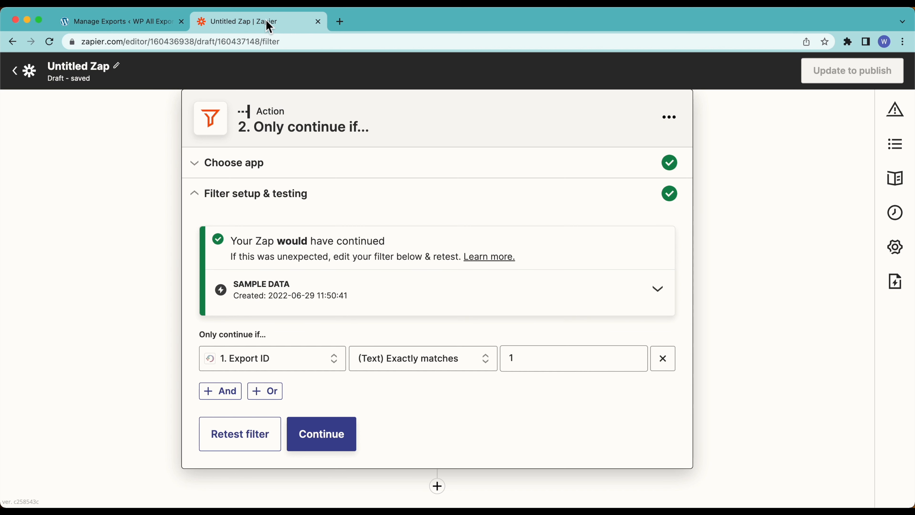
{"action": "left_click", "coordinate": [345, 451]}
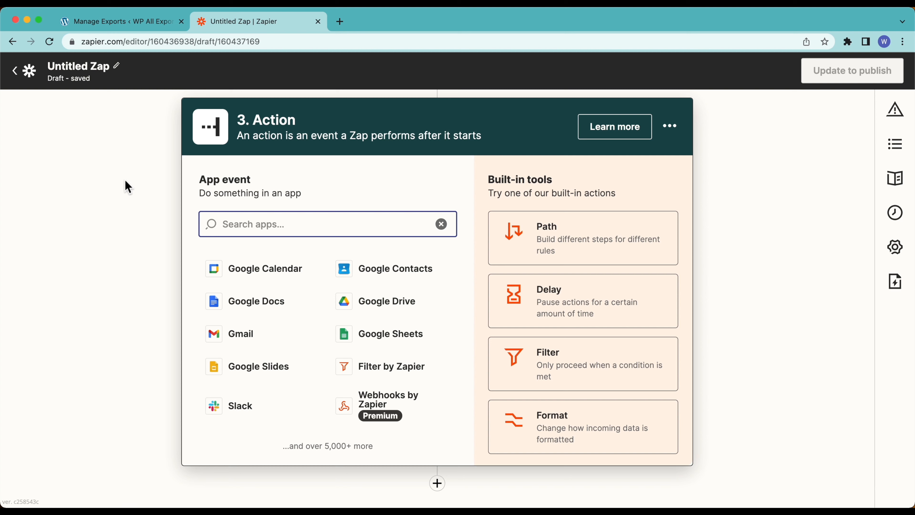
Step: Make step 3 a Google Drive Upload File action and continue to account setup
{"action": "left_click", "coordinate": [137, 21]}
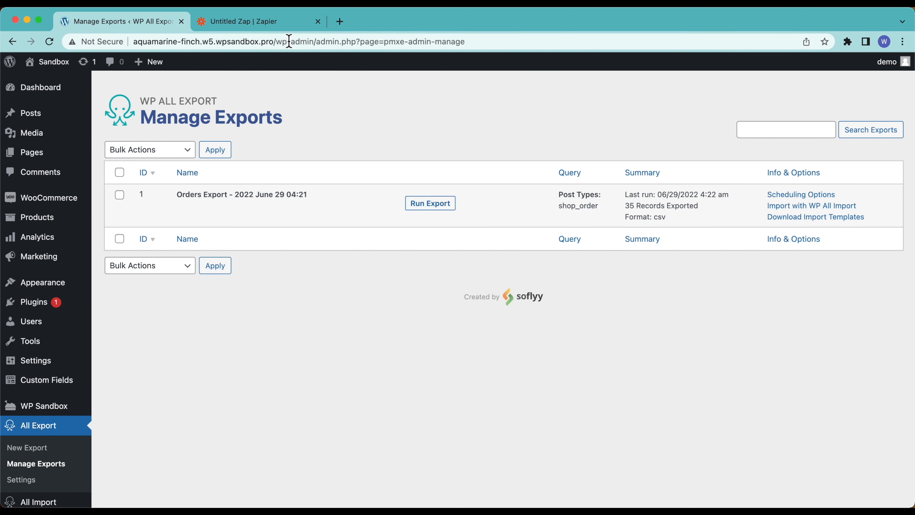
{"action": "left_click", "coordinate": [276, 22]}
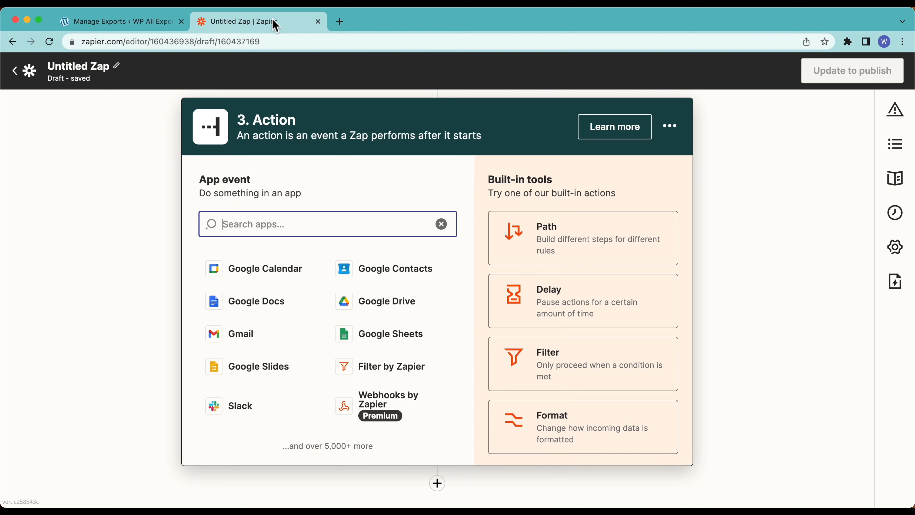
{"action": "left_click", "coordinate": [391, 309]}
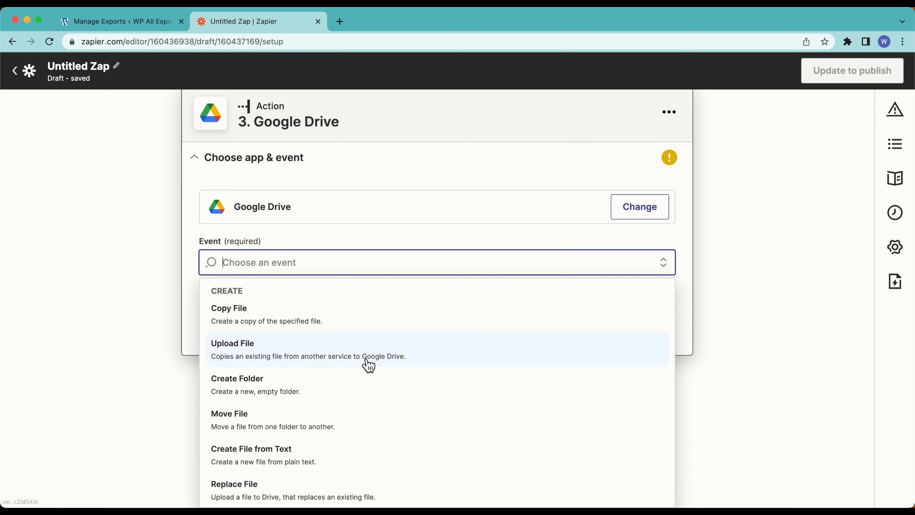
{"action": "left_click", "coordinate": [441, 362]}
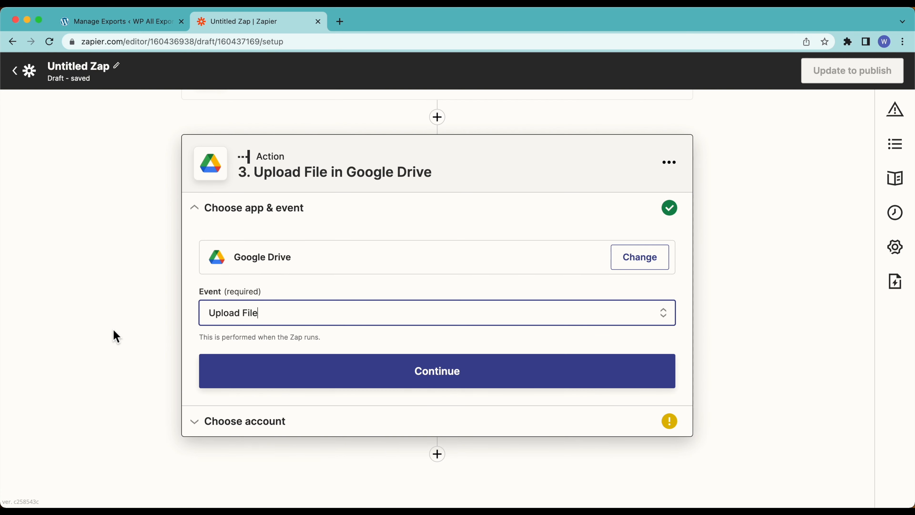
{"action": "left_click", "coordinate": [251, 370]}
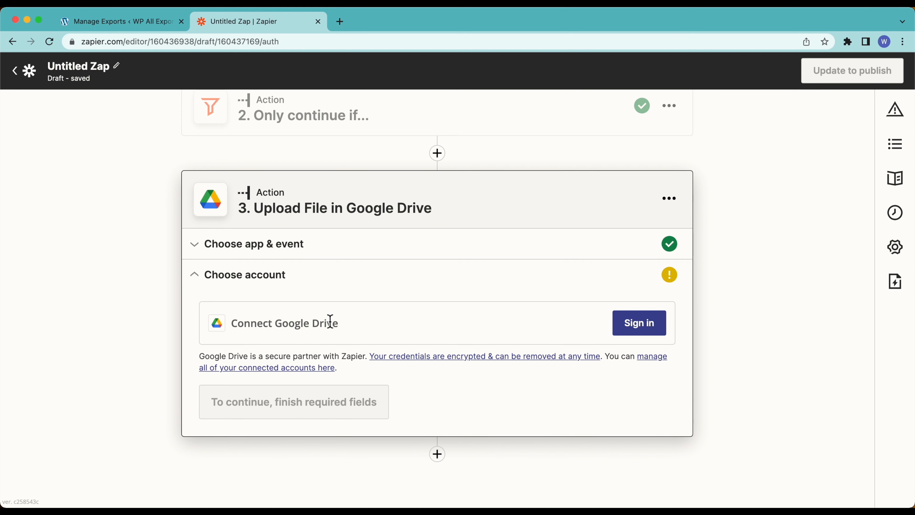
Step: Sign in with the Google account, allow Zapier access to Drive, and confirm the connection
{"action": "left_click", "coordinate": [634, 323]}
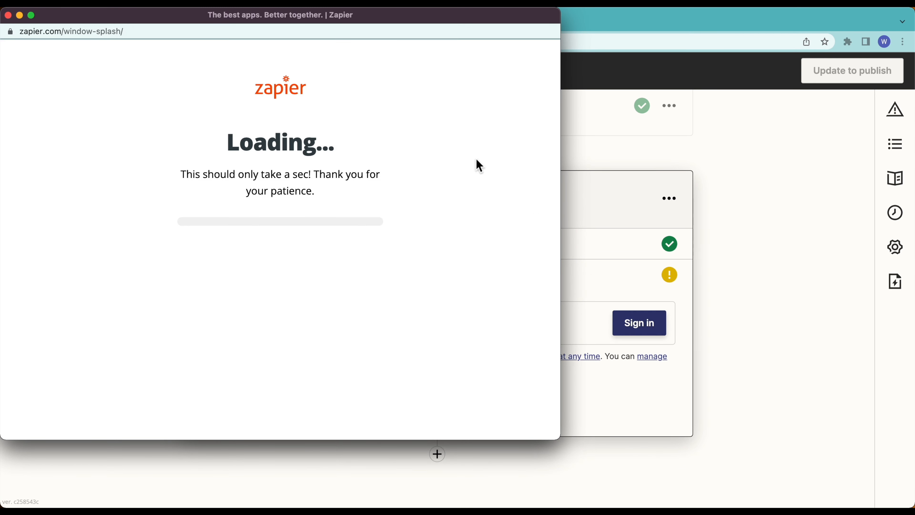
{"action": "left_click_drag", "start_coordinate": [311, 21], "coordinate": [465, 58]}
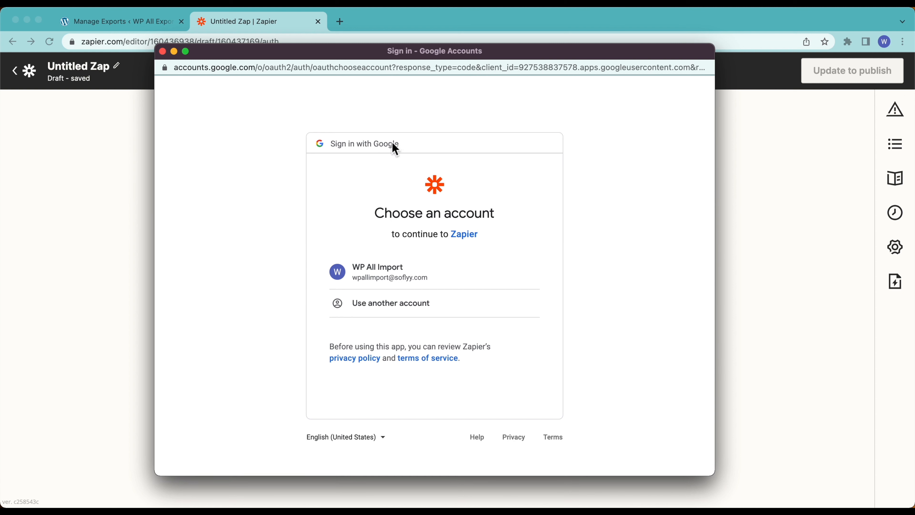
{"action": "left_click", "coordinate": [452, 282]}
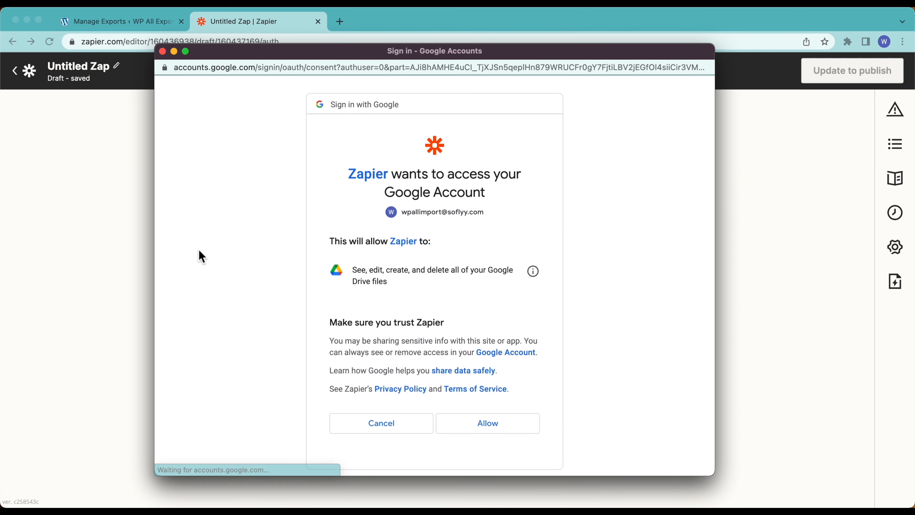
{"action": "left_click", "coordinate": [465, 432]}
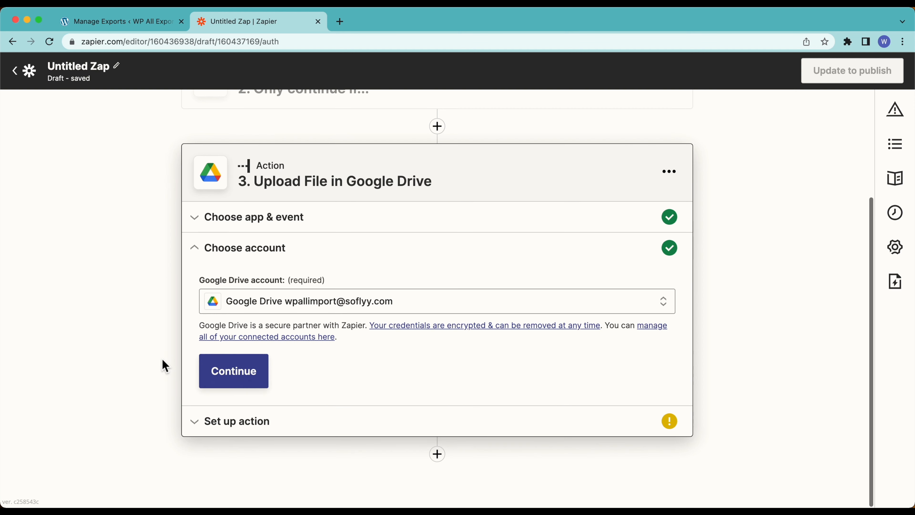
{"action": "left_click", "coordinate": [235, 375]}
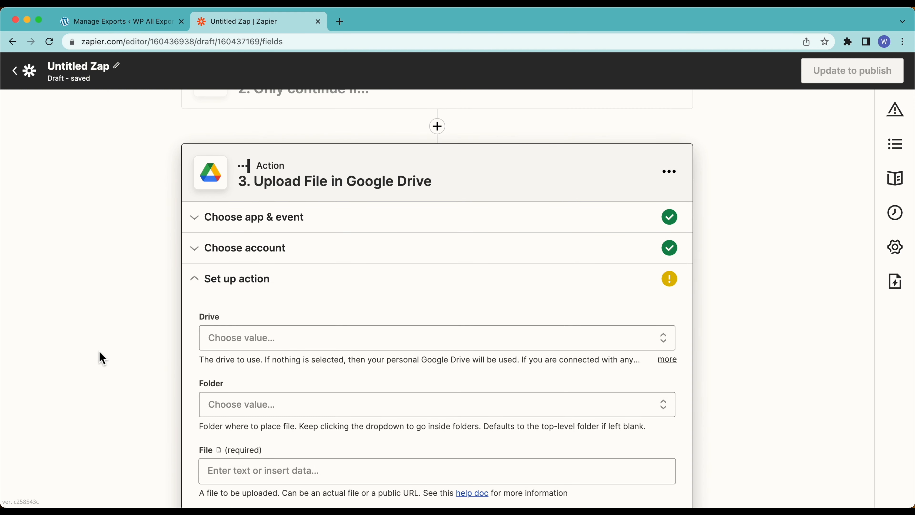
Step: Choose My Google Drive as the drive to upload into
{"action": "scroll", "coordinate": [103, 358], "scroll_direction": "down", "scroll_amount": 5}
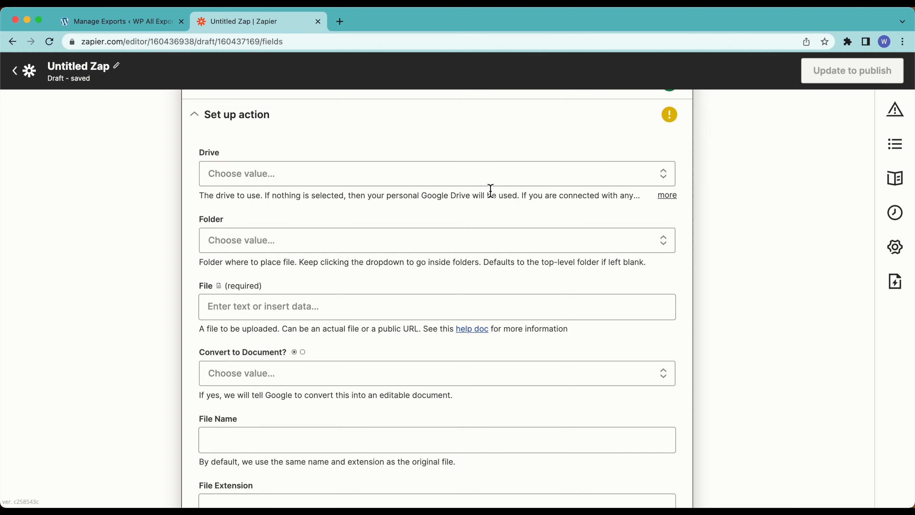
{"action": "left_click", "coordinate": [394, 183]}
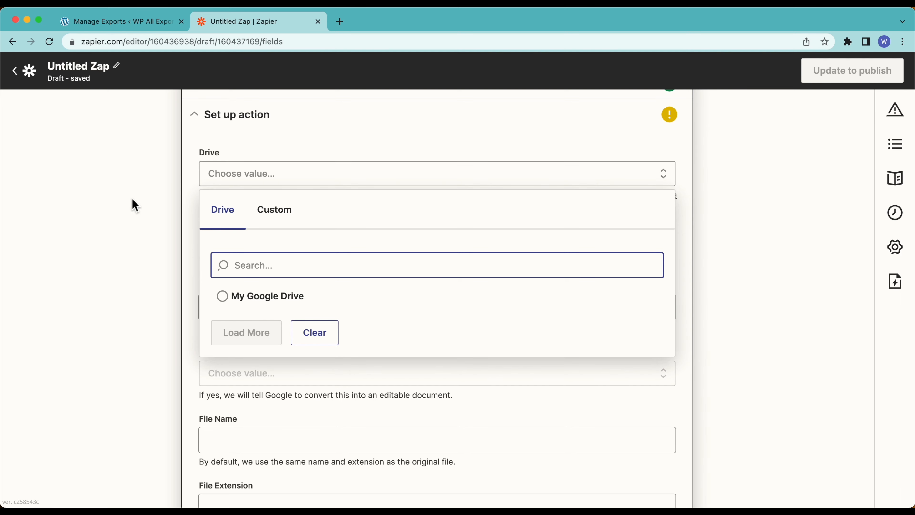
{"action": "left_click", "coordinate": [221, 294]}
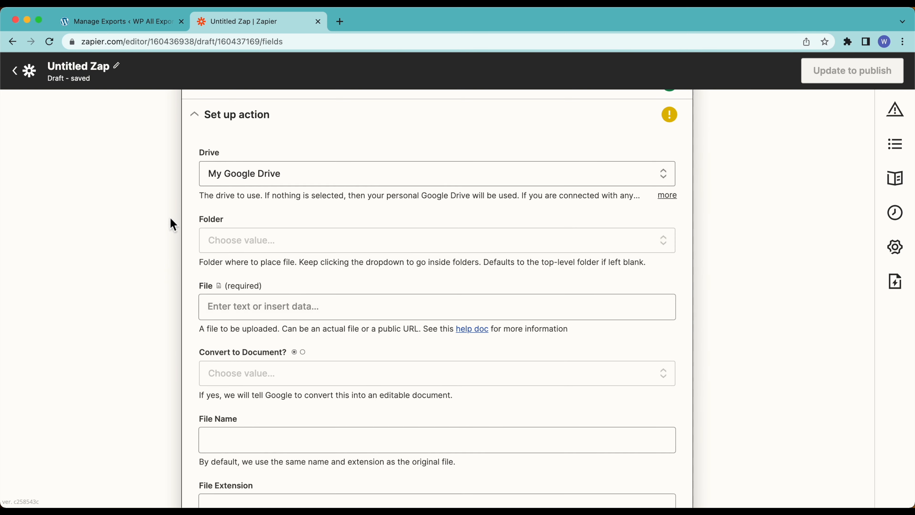
{"action": "scroll", "coordinate": [163, 280], "scroll_direction": "down", "scroll_amount": 3}
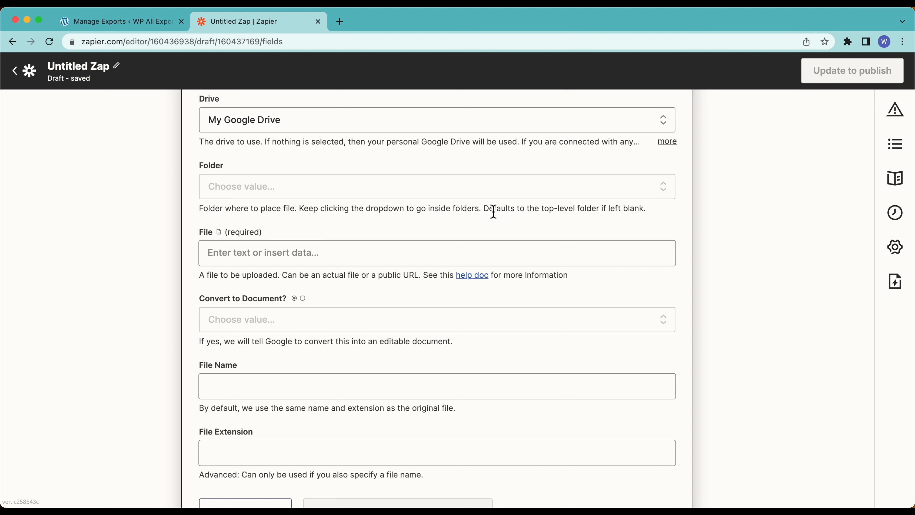
{"action": "left_click_drag", "start_coordinate": [493, 213], "coordinate": [578, 211]}
{"action": "left_click", "coordinate": [576, 212]}
{"action": "scroll", "coordinate": [145, 254], "scroll_direction": "down", "scroll_amount": 2}
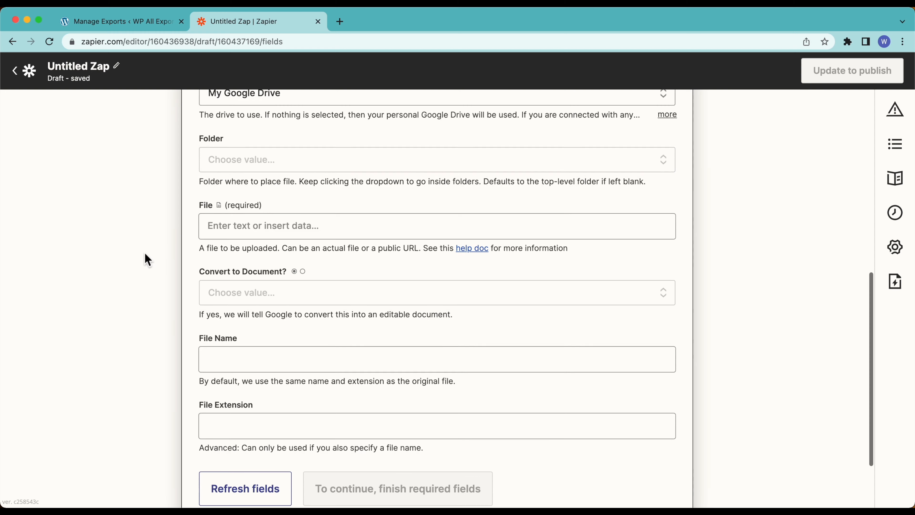
Step: Set File to 1. Export File URL and Convert to Document? to True, then continue
{"action": "left_click", "coordinate": [239, 206]}
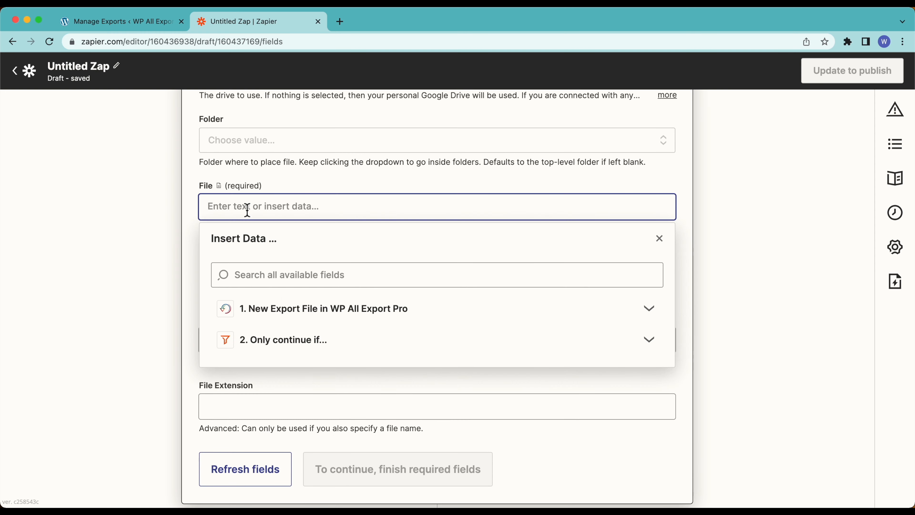
{"action": "left_click", "coordinate": [276, 317]}
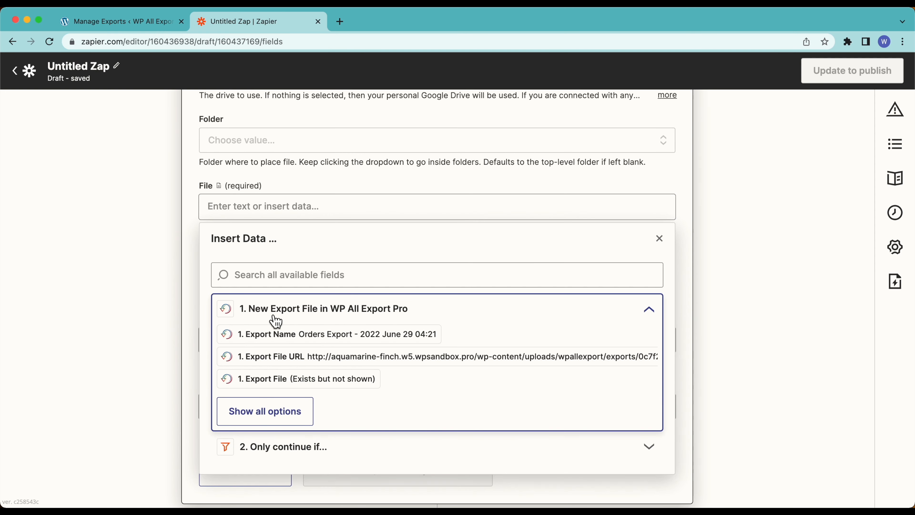
{"action": "left_click", "coordinate": [283, 356]}
{"action": "scroll", "coordinate": [283, 356], "scroll_direction": "down", "scroll_amount": 2}
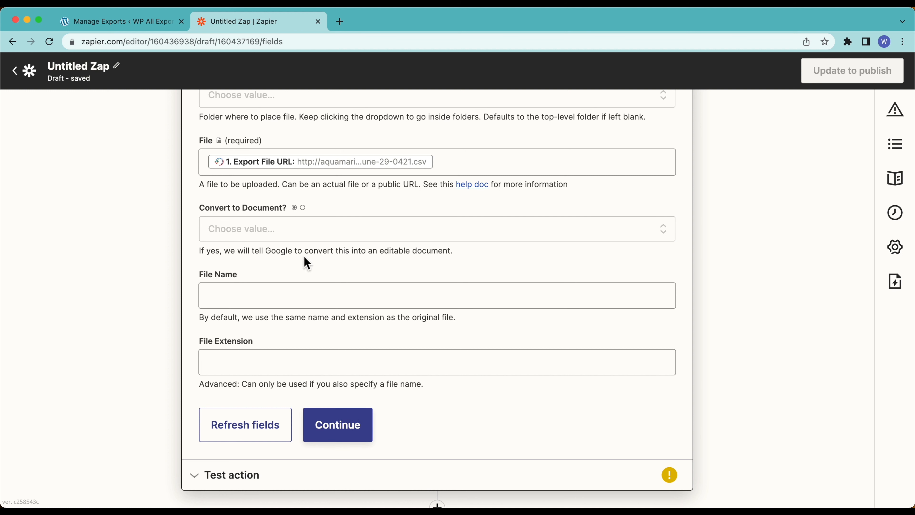
{"action": "left_click", "coordinate": [246, 239]}
{"action": "left_click", "coordinate": [230, 399]}
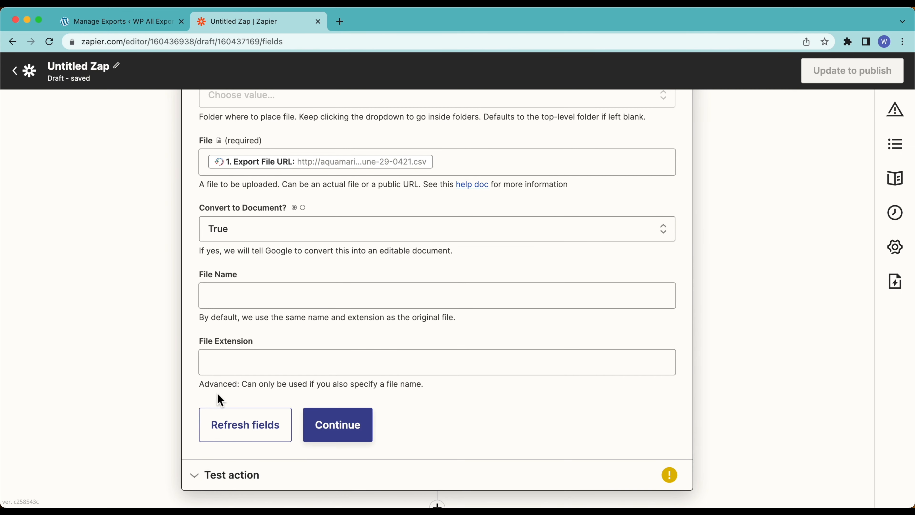
{"action": "scroll", "coordinate": [127, 276], "scroll_direction": "up", "scroll_amount": 5}
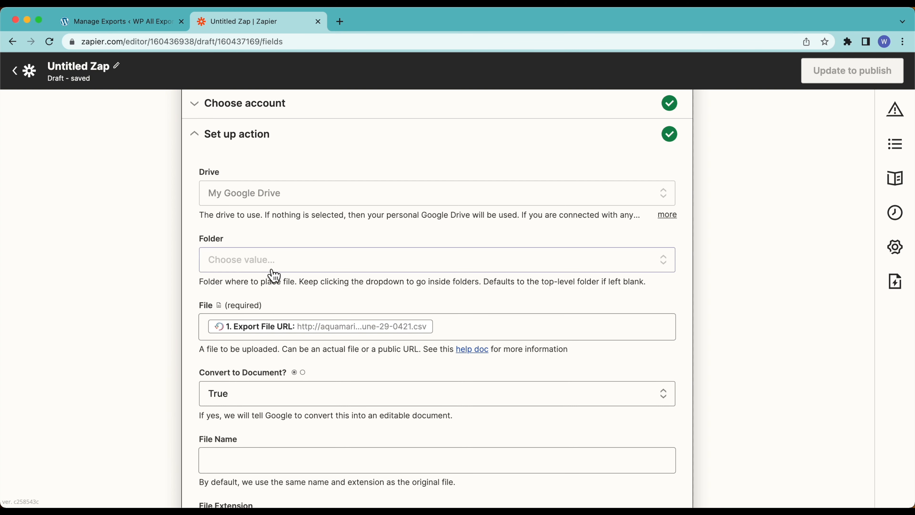
{"action": "scroll", "coordinate": [129, 321], "scroll_direction": "down", "scroll_amount": 3}
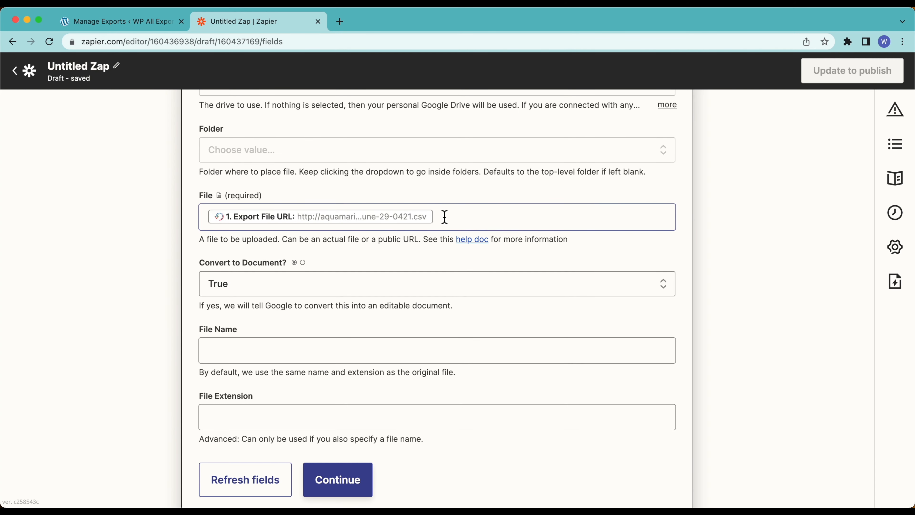
{"action": "scroll", "coordinate": [119, 289], "scroll_direction": "down", "scroll_amount": 2}
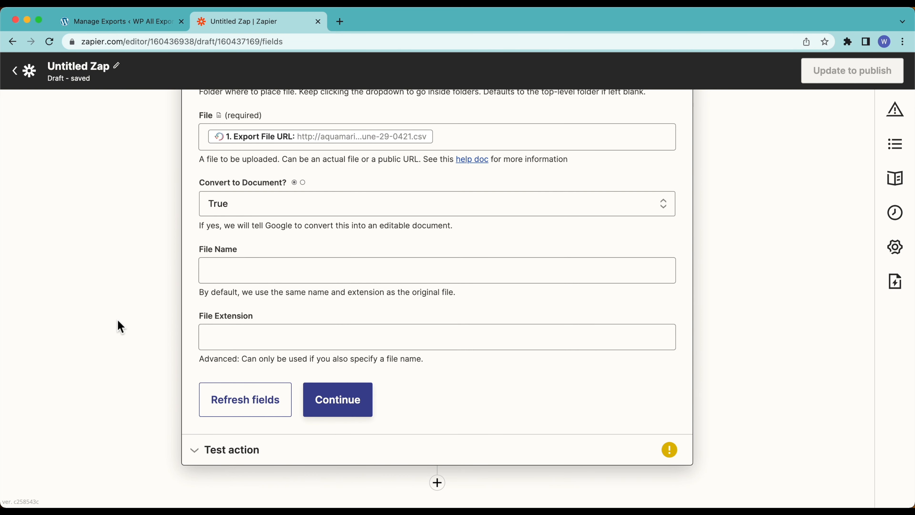
{"action": "scroll", "coordinate": [120, 326], "scroll_direction": "down", "scroll_amount": 1}
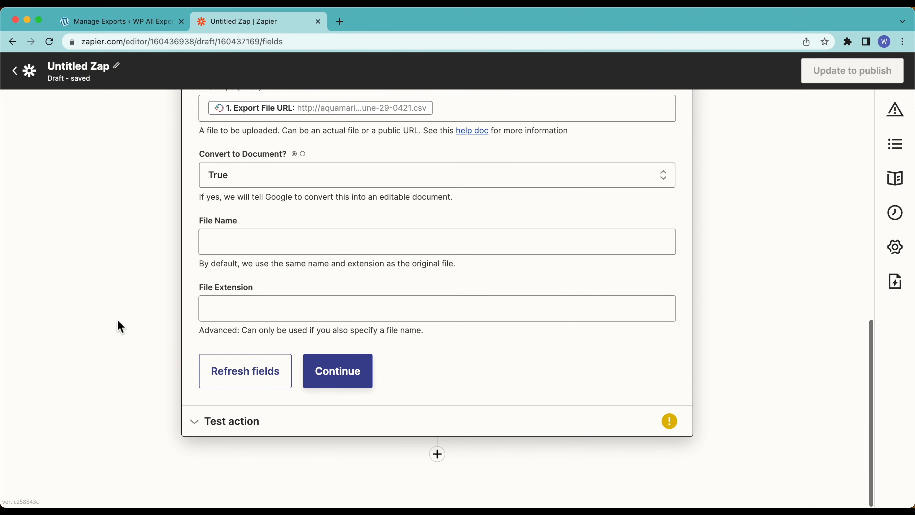
{"action": "left_click", "coordinate": [328, 386]}
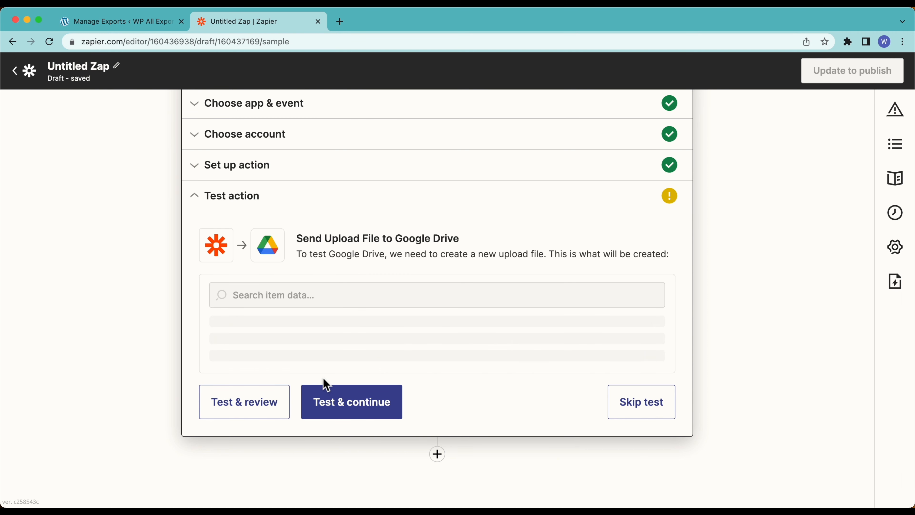
Step: Test the upload, creating the Orders-Export-2022-June-29-0421 spreadsheet in Drive, then open a new tab
{"action": "left_click", "coordinate": [241, 416]}
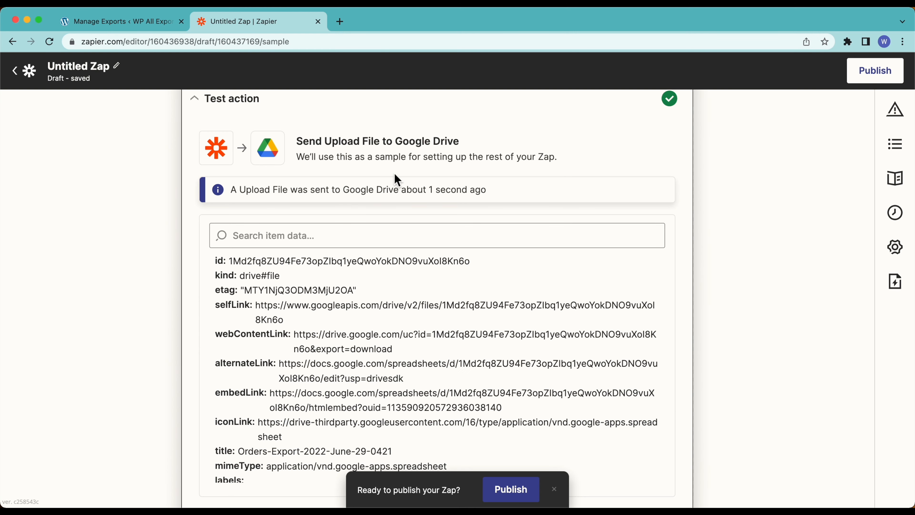
{"action": "left_click", "coordinate": [128, 22]}
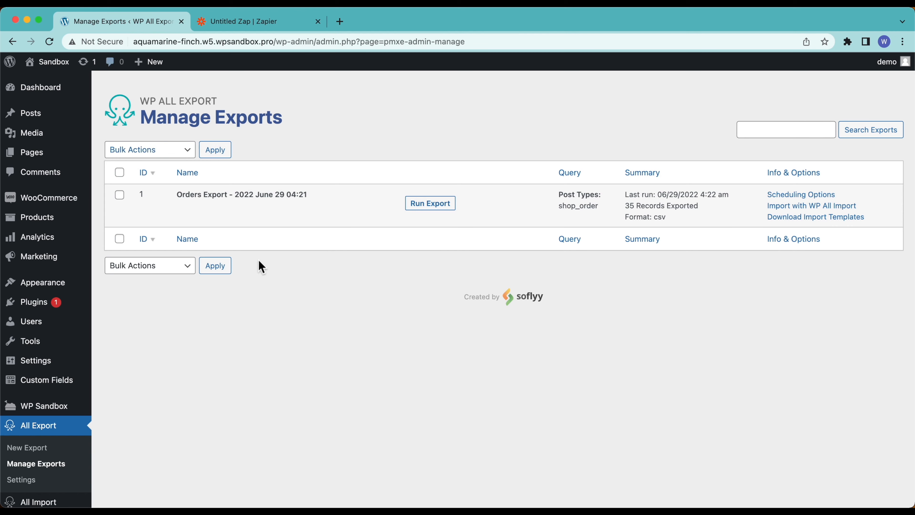
{"action": "left_click", "coordinate": [263, 27]}
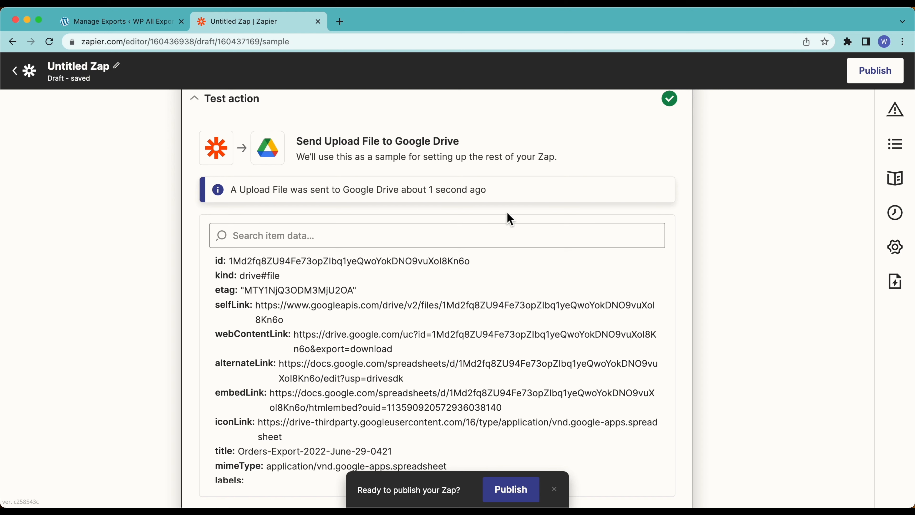
{"action": "left_click", "coordinate": [338, 21]}
Step: Go to Google Drive and open the Orders-Export-2022-June-29-0421 spreadsheet from My Drive
{"action": "type", "text": "driv"}
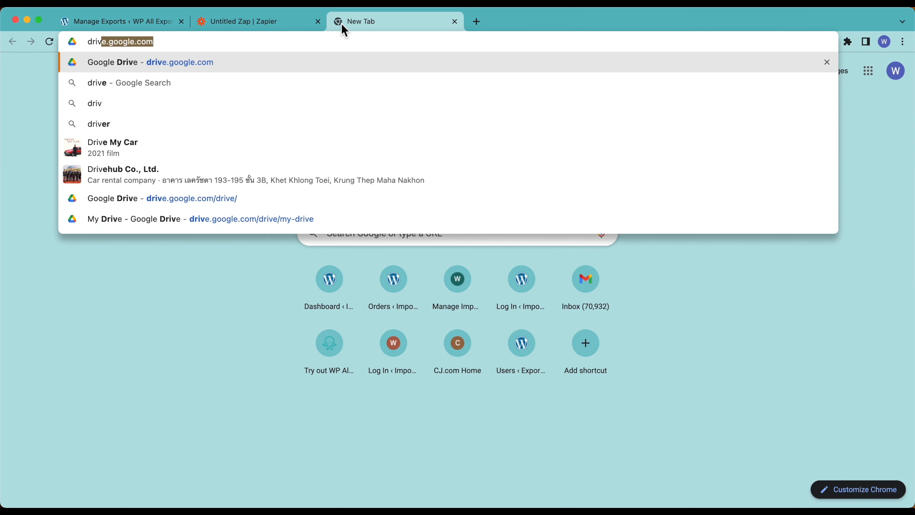
{"action": "key", "text": "Return"}
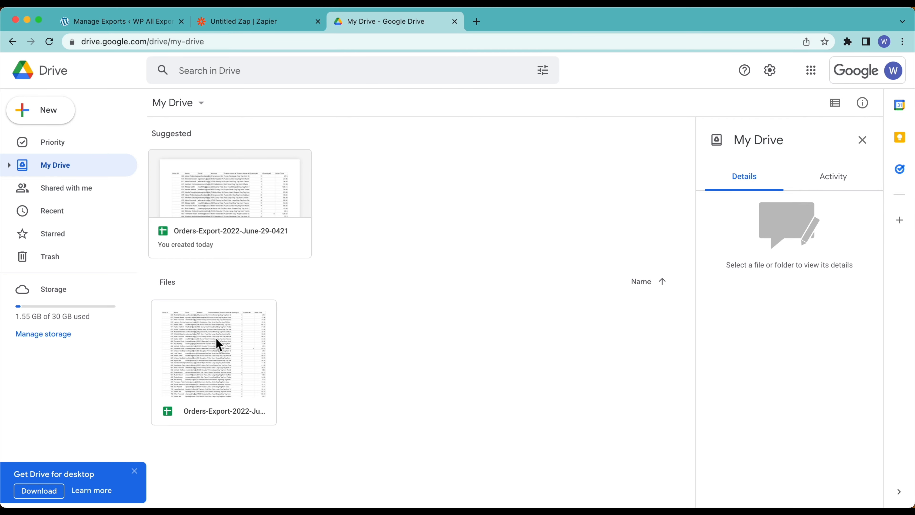
{"action": "left_click", "coordinate": [171, 414]}
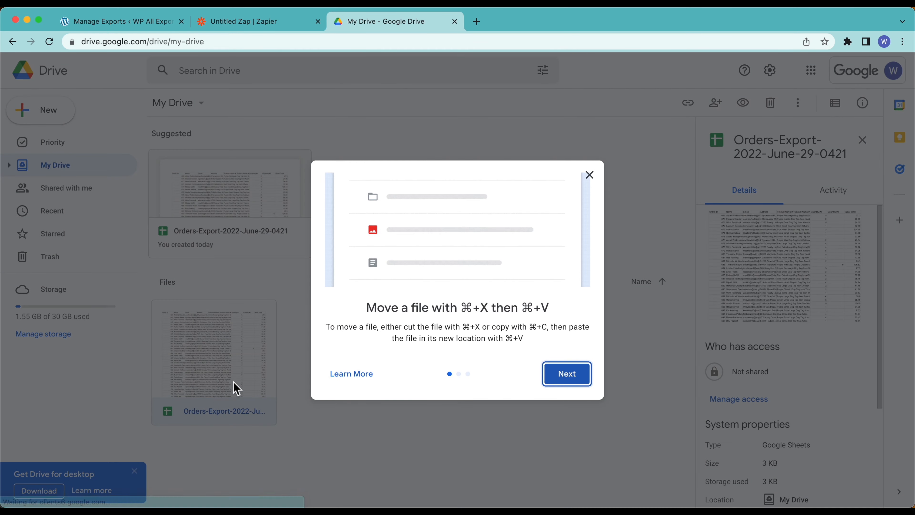
{"action": "left_click", "coordinate": [591, 176]}
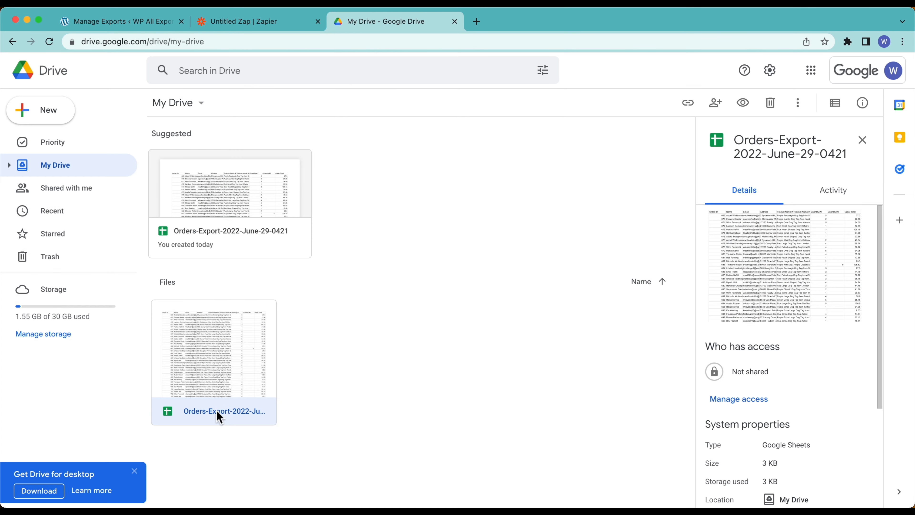
{"action": "double_click", "coordinate": [218, 419]}
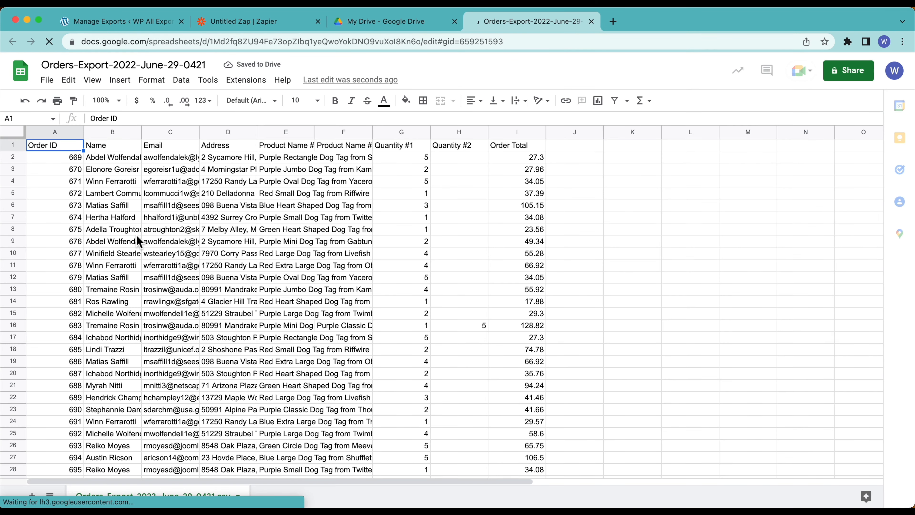
Step: Inspect the sheet's order data, order ID, customer name and address cells, then return to WP All Export
{"action": "left_click_drag", "start_coordinate": [137, 233], "coordinate": [453, 351]}
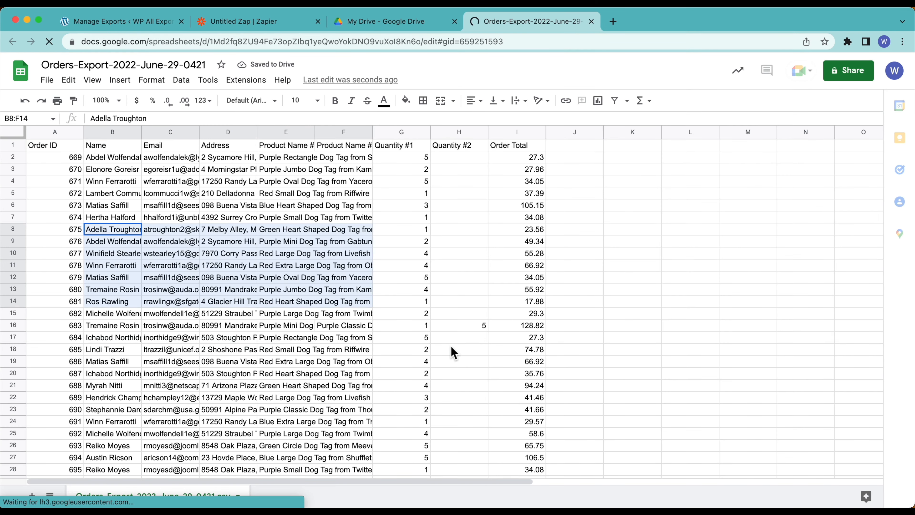
{"action": "left_click", "coordinate": [132, 171]}
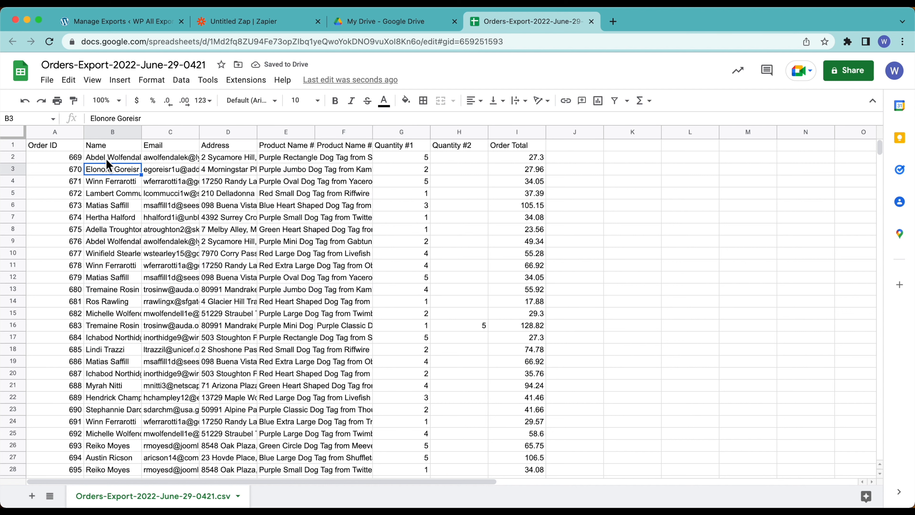
{"action": "left_click", "coordinate": [106, 159]}
{"action": "left_click", "coordinate": [50, 165]}
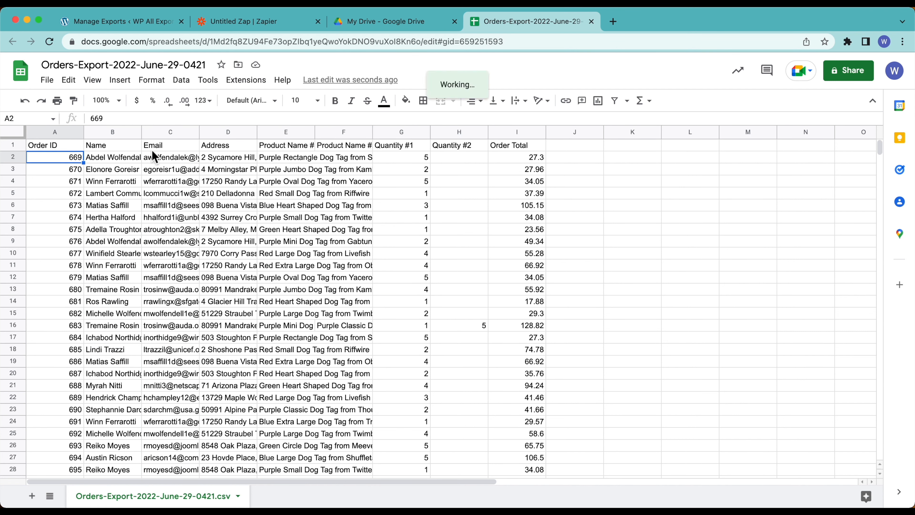
{"action": "left_click", "coordinate": [119, 158]}
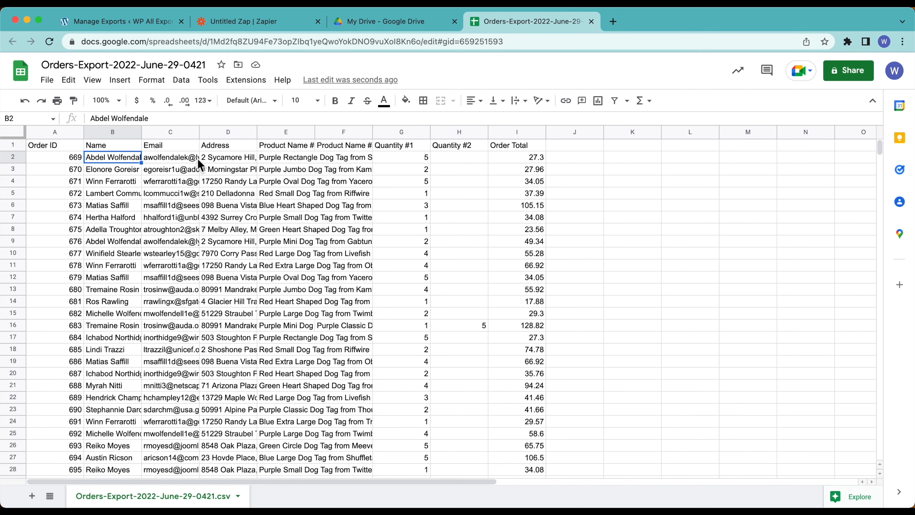
{"action": "left_click", "coordinate": [236, 157]}
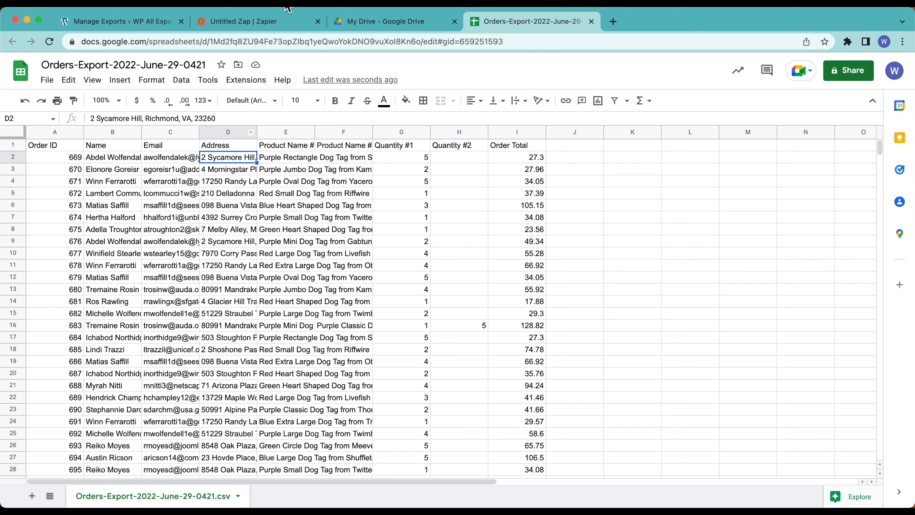
{"action": "left_click", "coordinate": [132, 25]}
Step: Open WooCommerce Orders in a new tab, page through all 35 orders, and return to the spreadsheet
{"action": "mouse_move", "coordinate": [72, 197]}
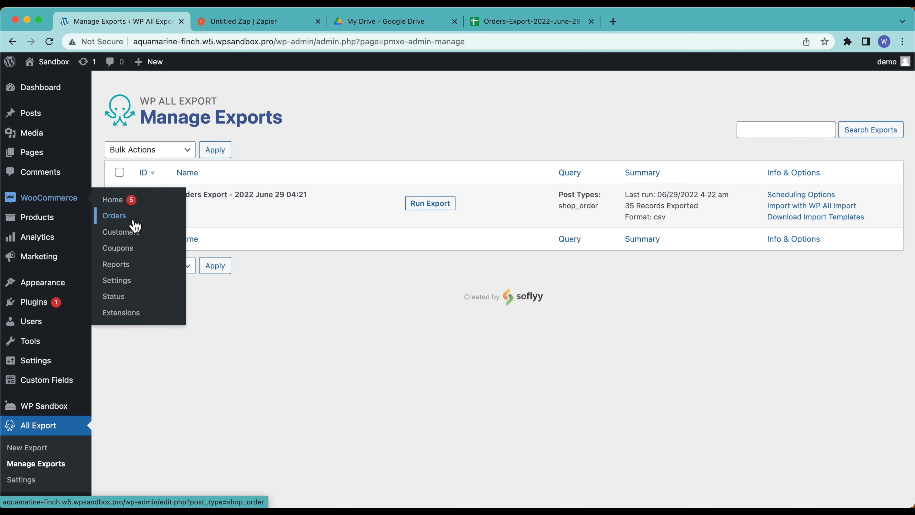
{"action": "left_click", "coordinate": [114, 216], "text": "super"}
{"action": "left_click", "coordinate": [242, 25]}
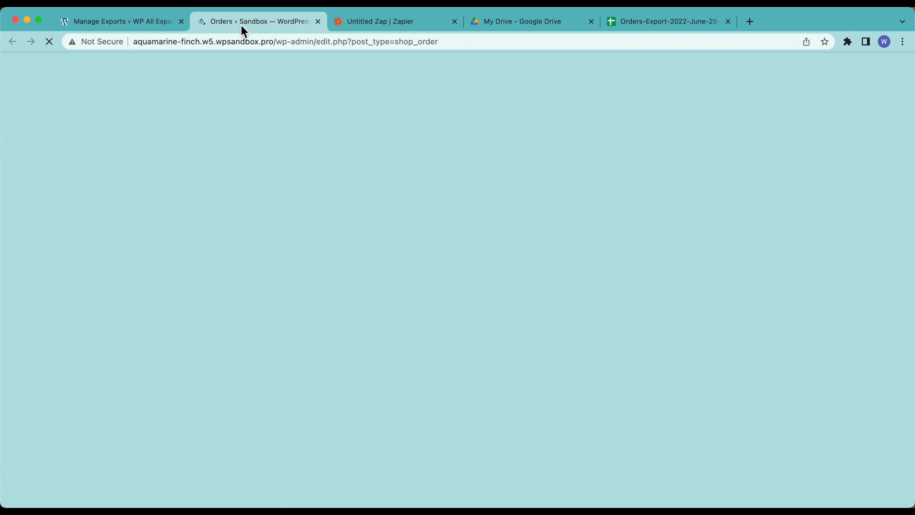
{"action": "scroll", "coordinate": [261, 424], "scroll_direction": "down", "scroll_amount": 5}
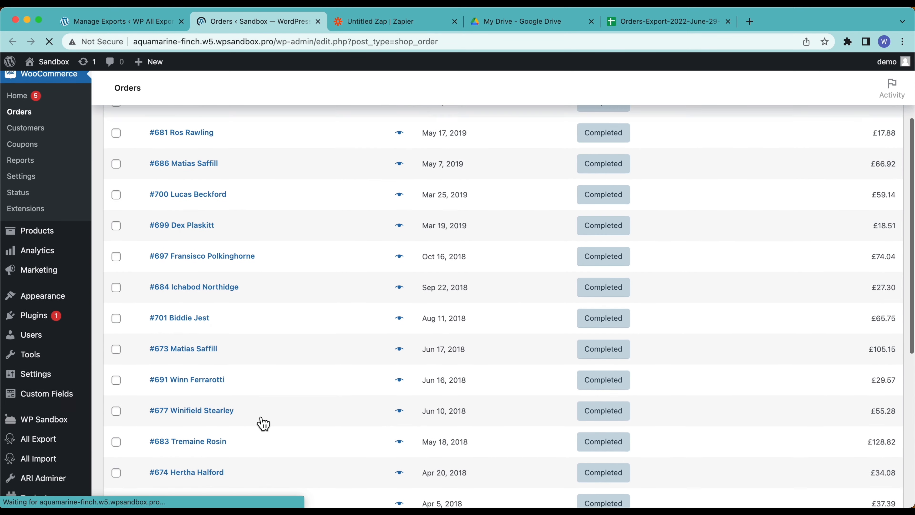
{"action": "scroll", "coordinate": [263, 424], "scroll_direction": "down", "scroll_amount": 7}
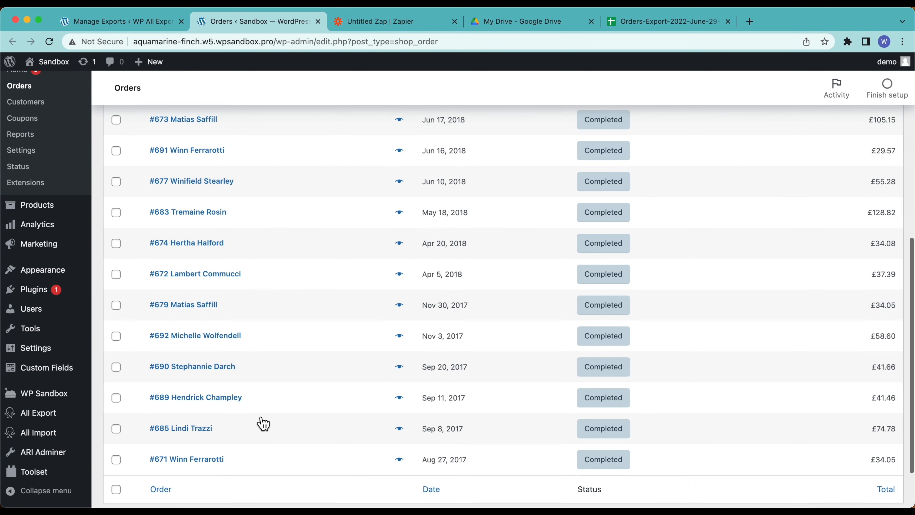
{"action": "left_click", "coordinate": [879, 462]}
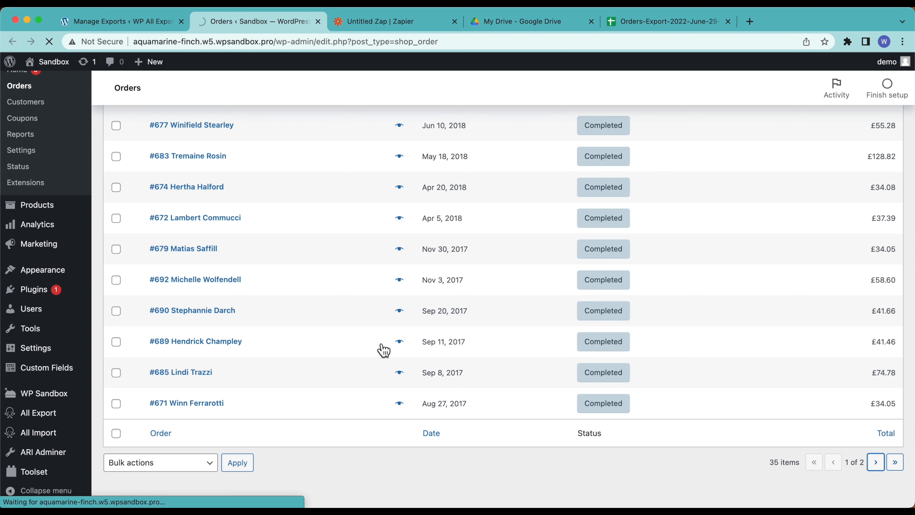
{"action": "scroll", "coordinate": [329, 362], "scroll_direction": "down", "scroll_amount": 2}
{"action": "scroll", "coordinate": [329, 362], "scroll_direction": "down", "scroll_amount": 4}
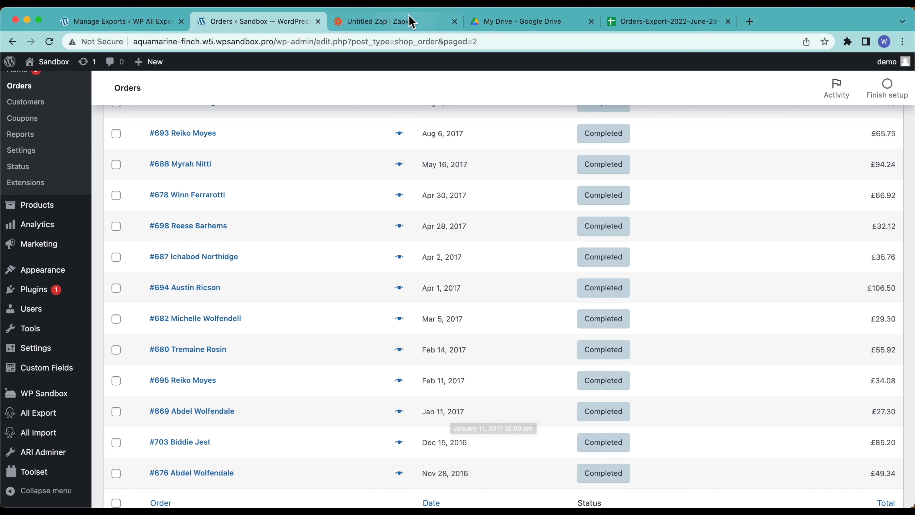
{"action": "left_click", "coordinate": [667, 22]}
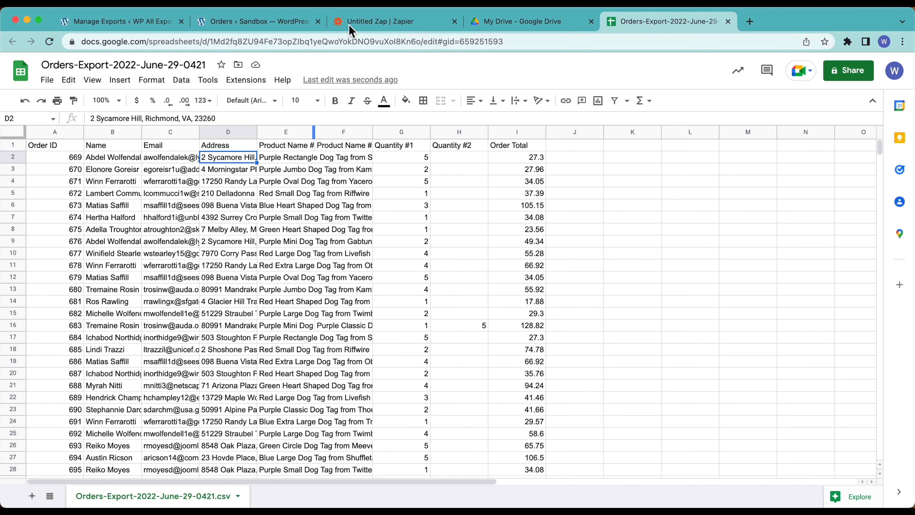
Step: Add step 4 after the Drive upload using Email by Zapier's Send Outbound Email event
{"action": "left_click", "coordinate": [371, 25]}
{"action": "scroll", "coordinate": [121, 391], "scroll_direction": "down", "scroll_amount": 3}
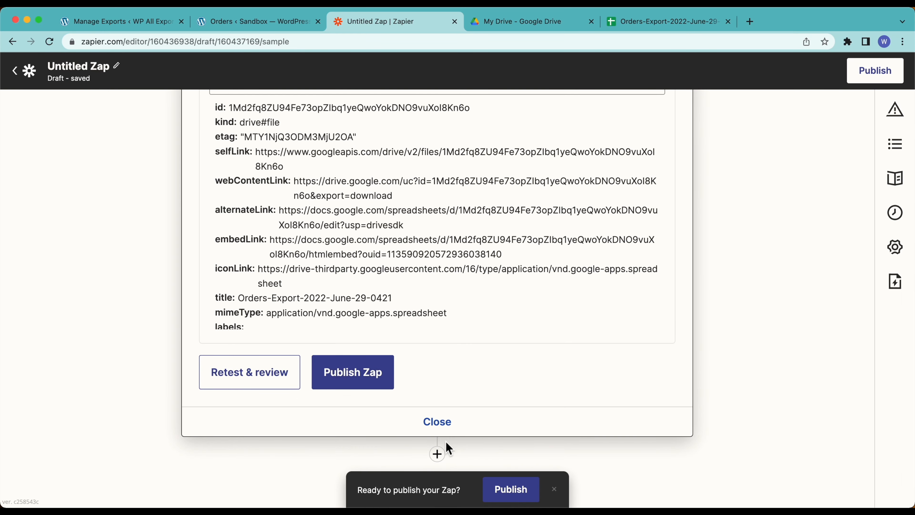
{"action": "left_click", "coordinate": [441, 461]}
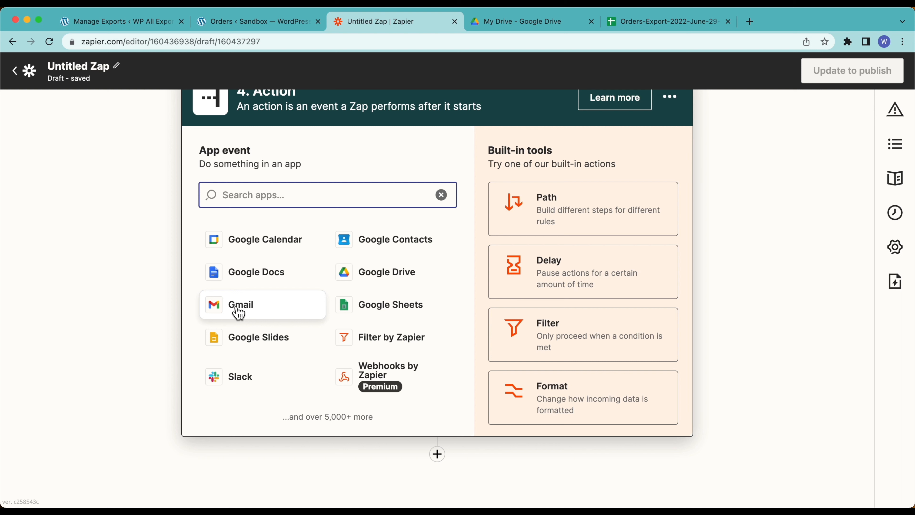
{"action": "type", "text": "gm"}
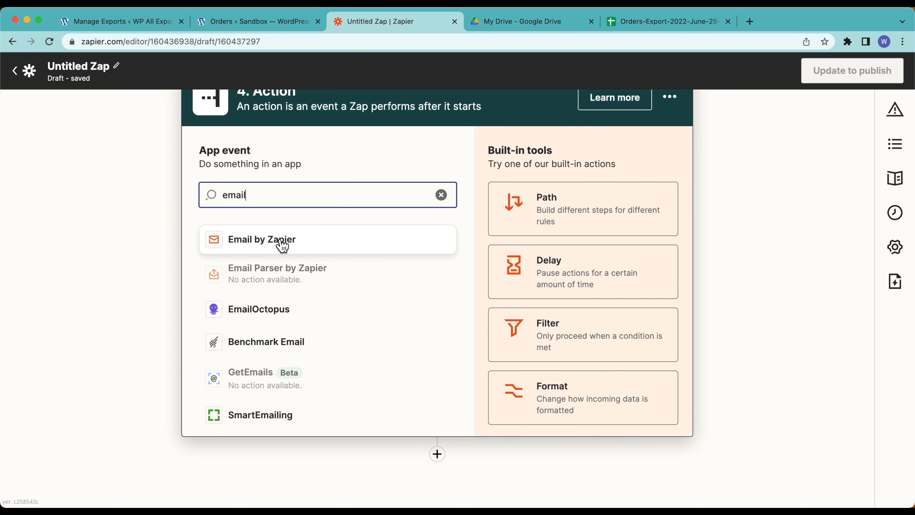
{"action": "left_click", "coordinate": [282, 246]}
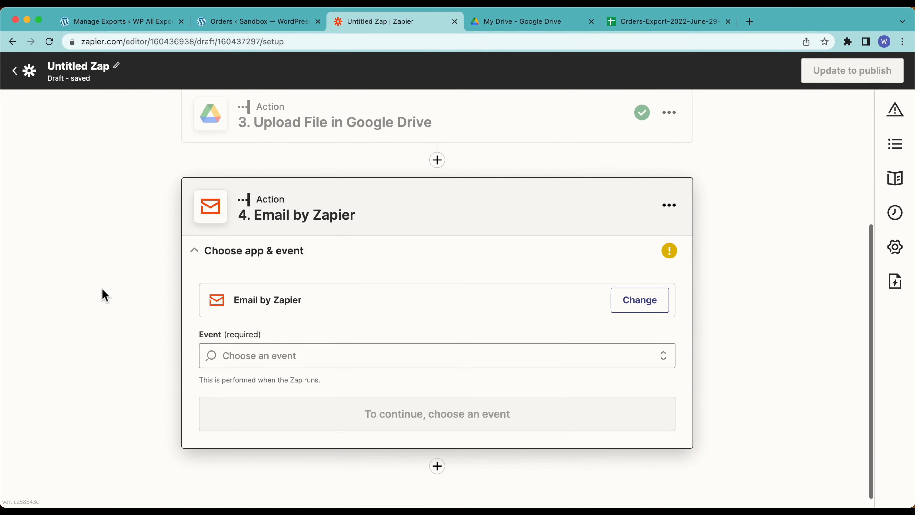
{"action": "left_click", "coordinate": [309, 358]}
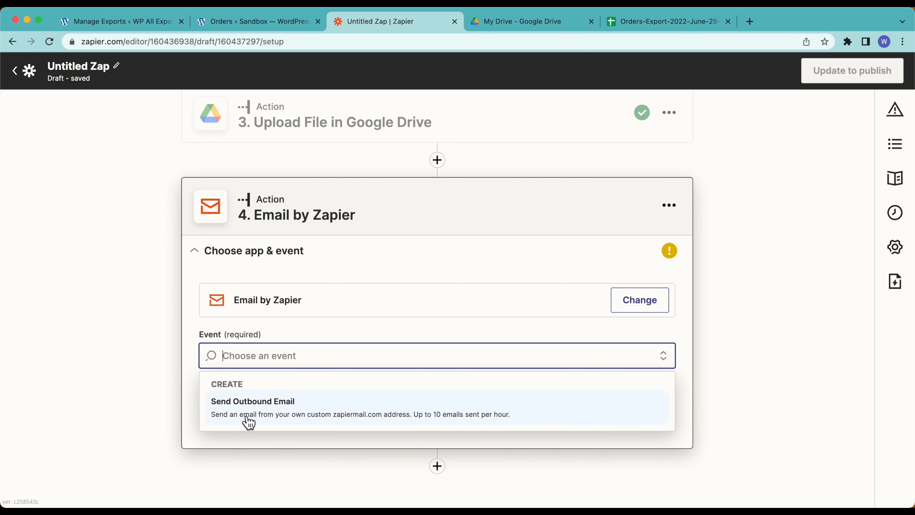
{"action": "left_click", "coordinate": [572, 422]}
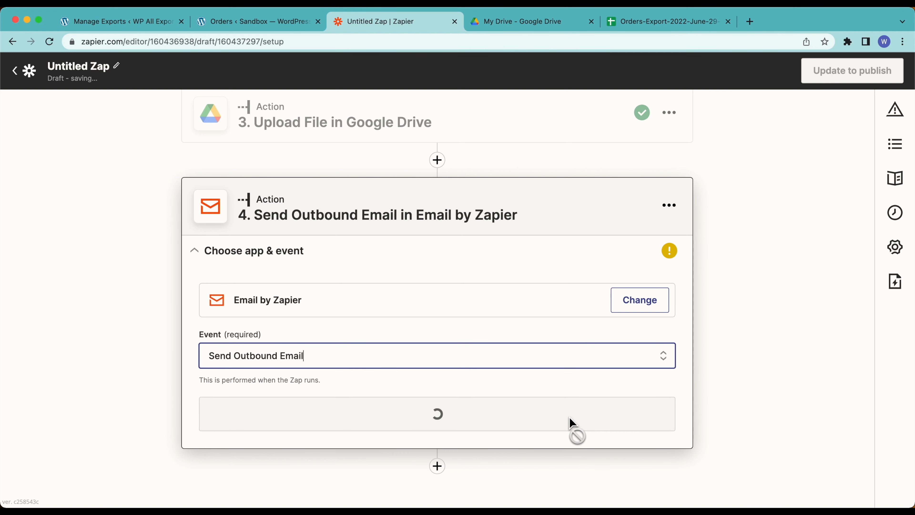
{"action": "scroll", "coordinate": [117, 370], "scroll_direction": "down", "scroll_amount": 2}
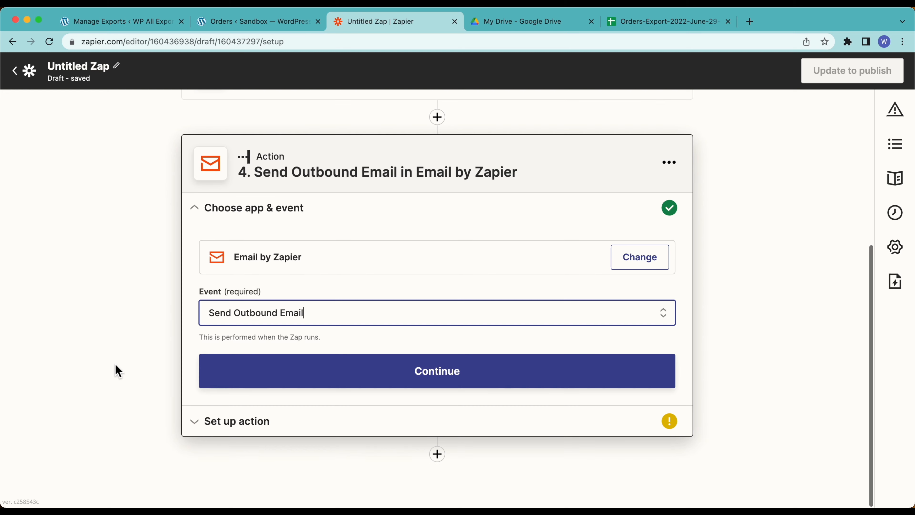
{"action": "left_click", "coordinate": [297, 384]}
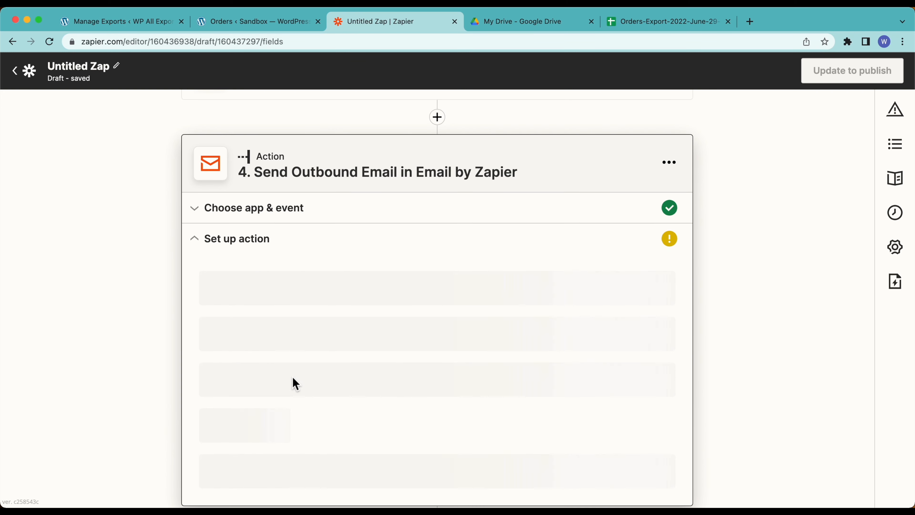
Step: Fill in the recipient's e-mail address and set the subject to 'Daily Order Report'
{"action": "left_click", "coordinate": [246, 303]}
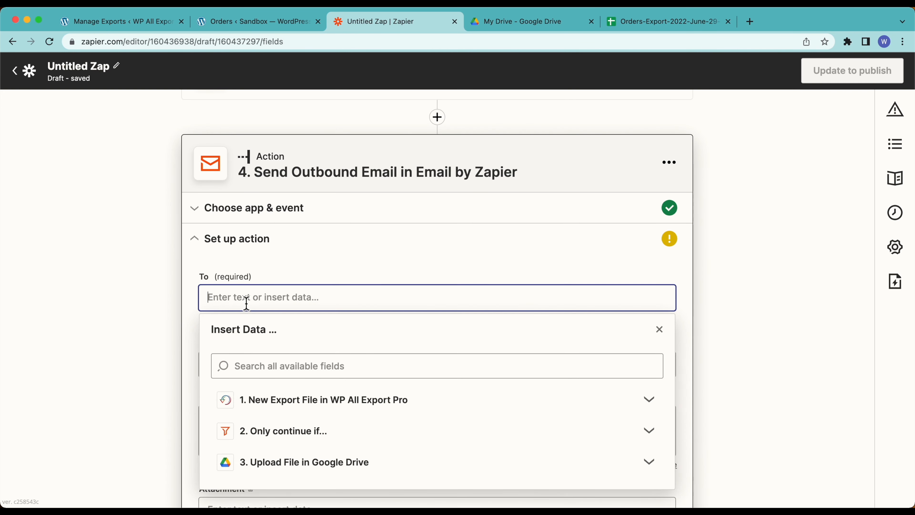
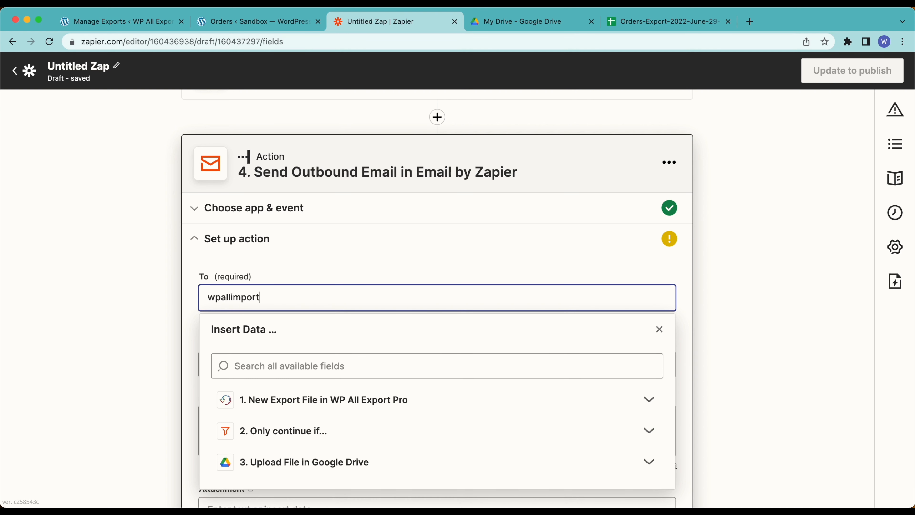
{"action": "left_click", "coordinate": [141, 289]}
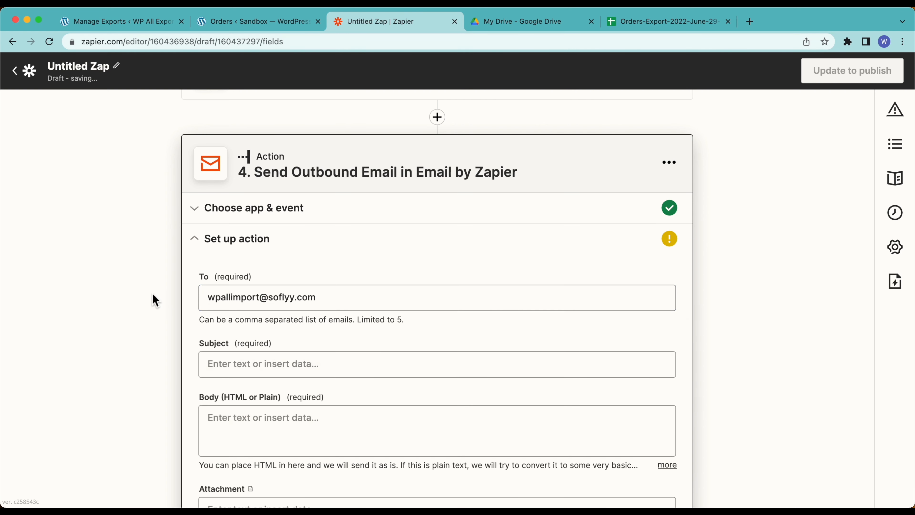
{"action": "scroll", "coordinate": [156, 370], "scroll_direction": "down", "scroll_amount": 3}
{"action": "left_click", "coordinate": [231, 281]}
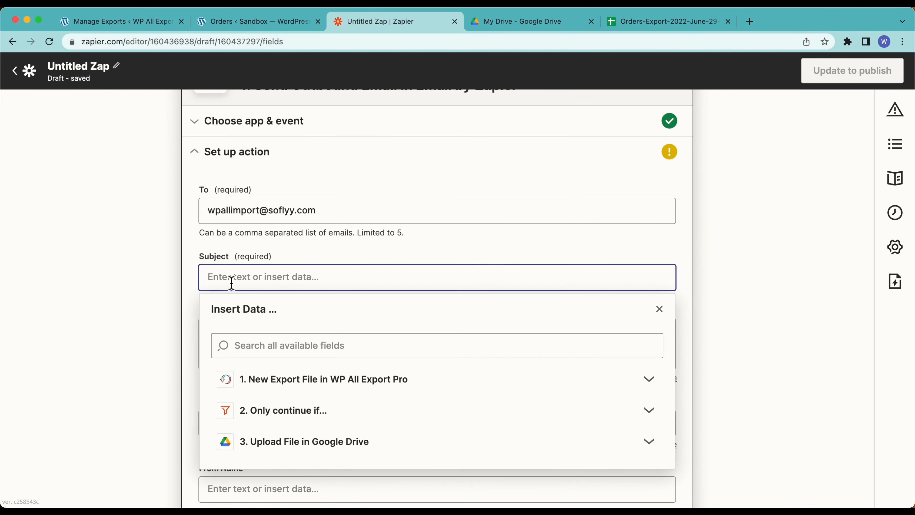
{"action": "type", "text": "Weekly"}
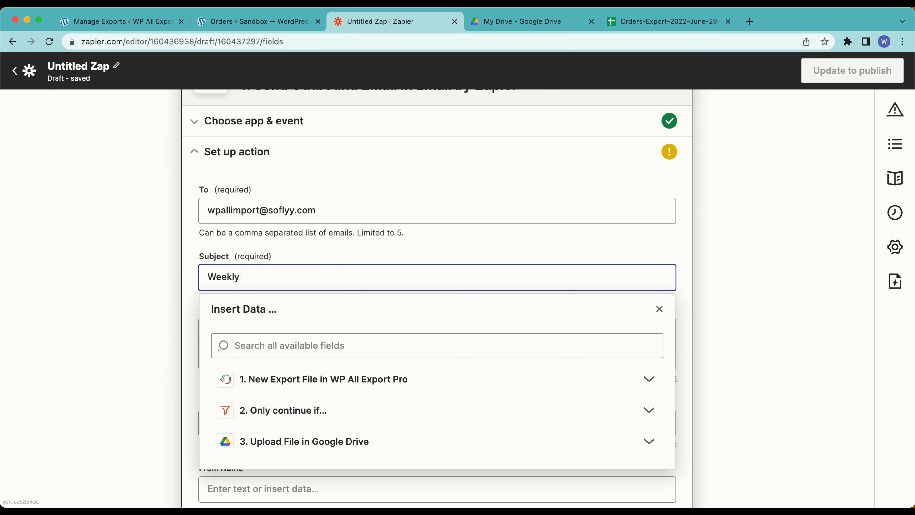
{"action": "type", "text": "l"}
{"action": "key", "text": "BackSpace"}
{"action": "key", "text": "BackSpace"}
{"action": "key", "text": "BackSpace"}
{"action": "key", "text": "BackSpace"}
{"action": "key", "text": "BackSpace"}
{"action": "type", "text": "Daily Order Report"}
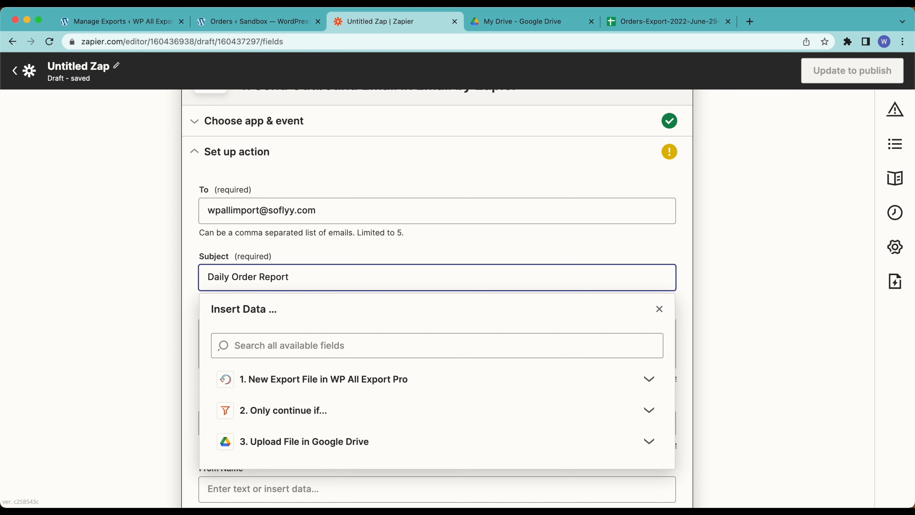
{"action": "left_click", "coordinate": [139, 287]}
{"action": "scroll", "coordinate": [139, 288], "scroll_direction": "down", "scroll_amount": 3}
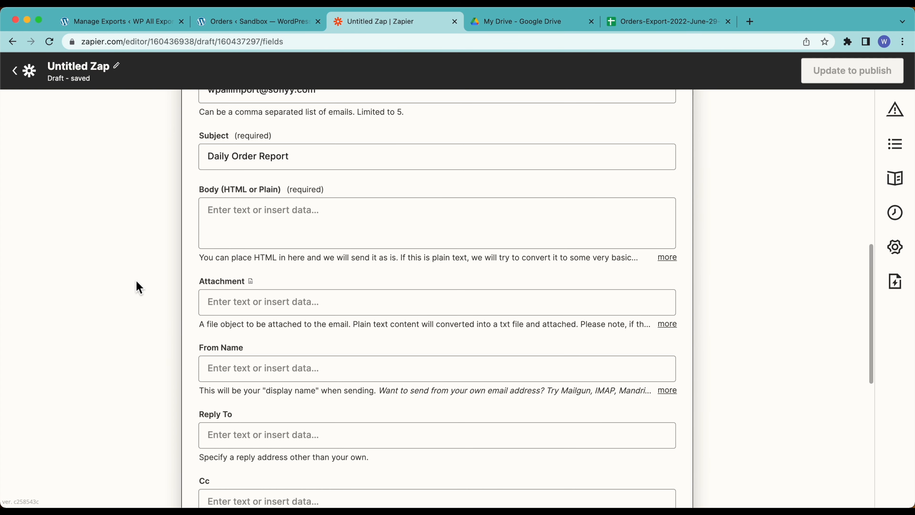
Step: Write the body 'Here you go! Today we had [Records Exported] orders.'
{"action": "left_click", "coordinate": [250, 225]}
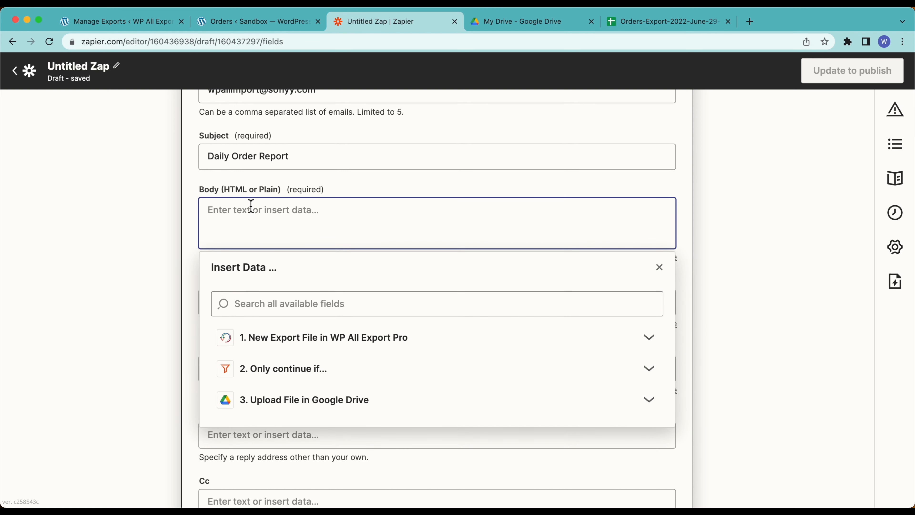
{"action": "type", "text": "Here you go! Today we had"}
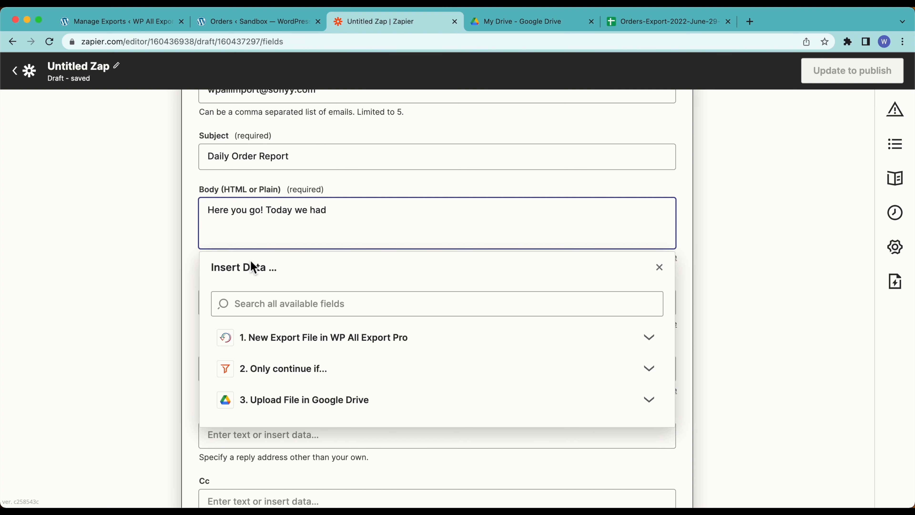
{"action": "left_click", "coordinate": [261, 342]}
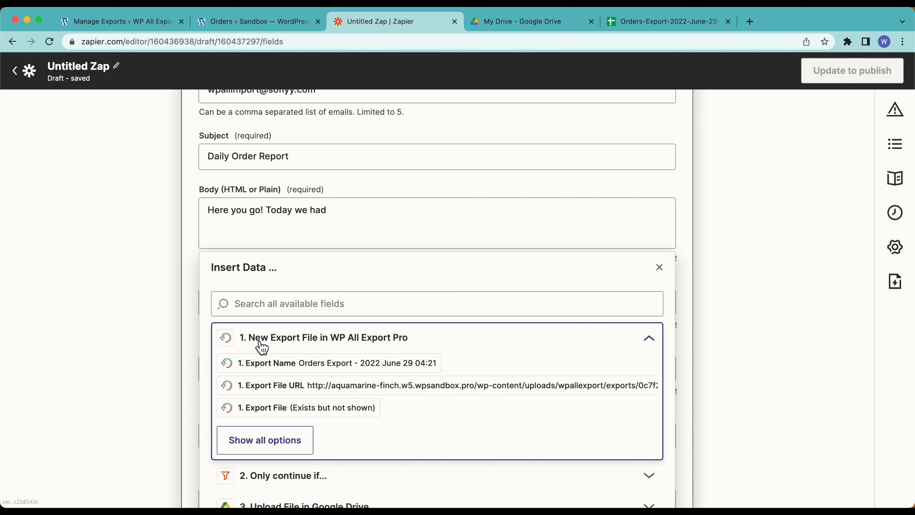
{"action": "left_click", "coordinate": [266, 439]}
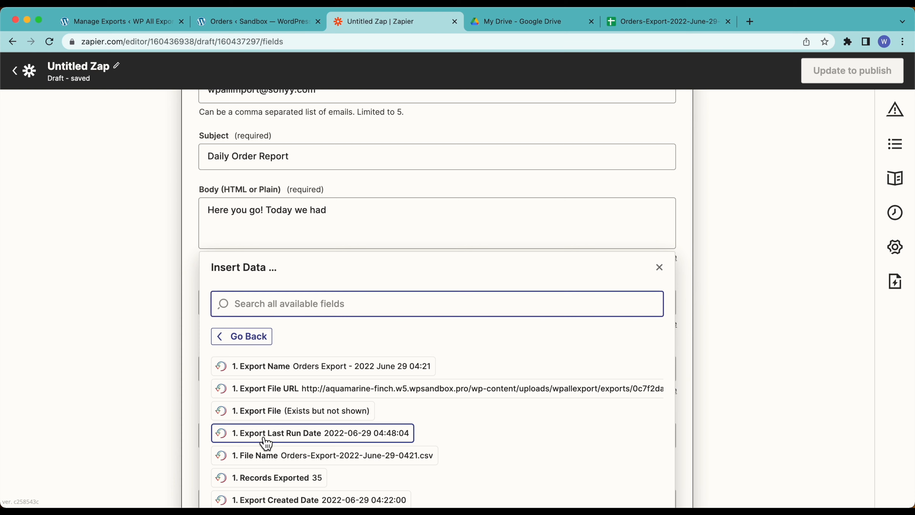
{"action": "scroll", "coordinate": [133, 398], "scroll_direction": "down", "scroll_amount": 3}
{"action": "scroll", "coordinate": [133, 398], "scroll_direction": "down", "scroll_amount": 3}
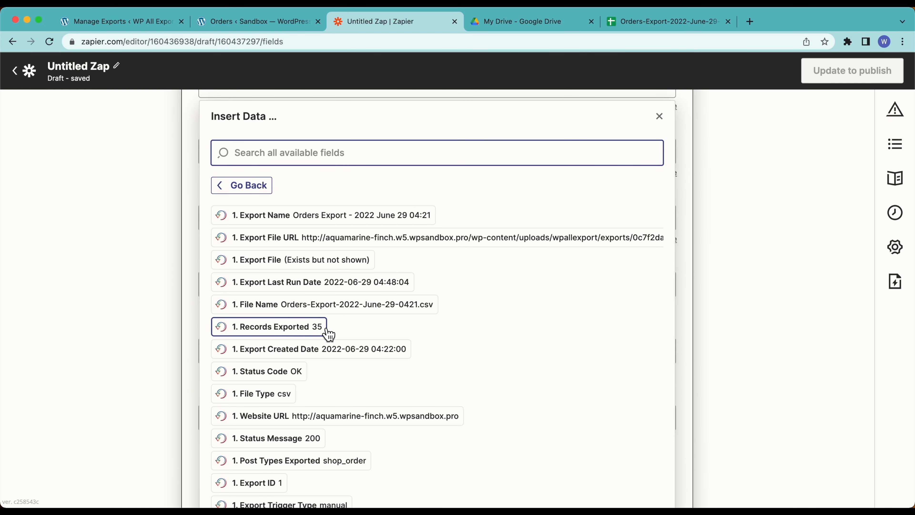
{"action": "left_click", "coordinate": [302, 333]}
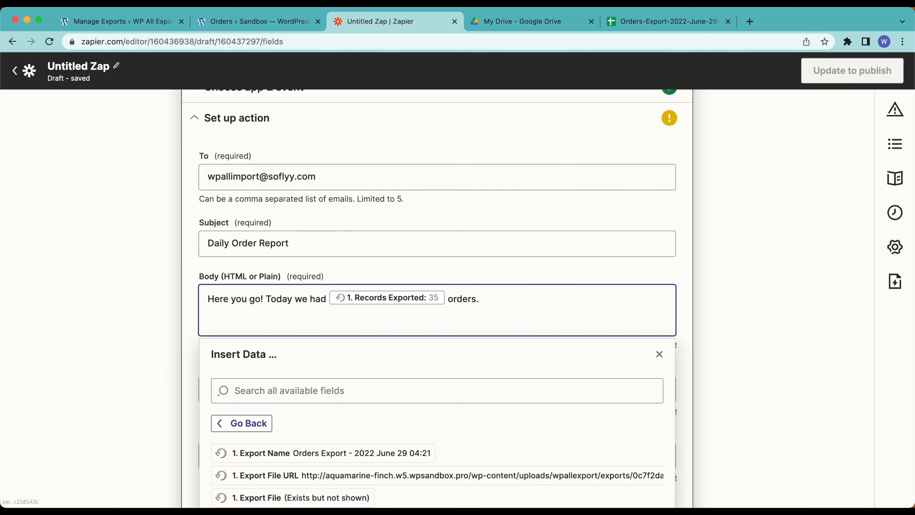
{"action": "left_click", "coordinate": [90, 318]}
{"action": "scroll", "coordinate": [83, 318], "scroll_direction": "down", "scroll_amount": 3}
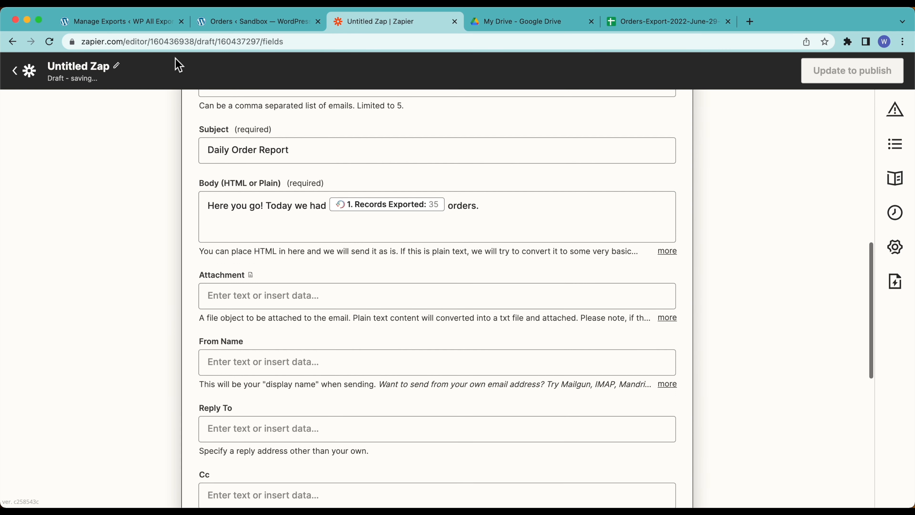
{"action": "left_click", "coordinate": [122, 21]}
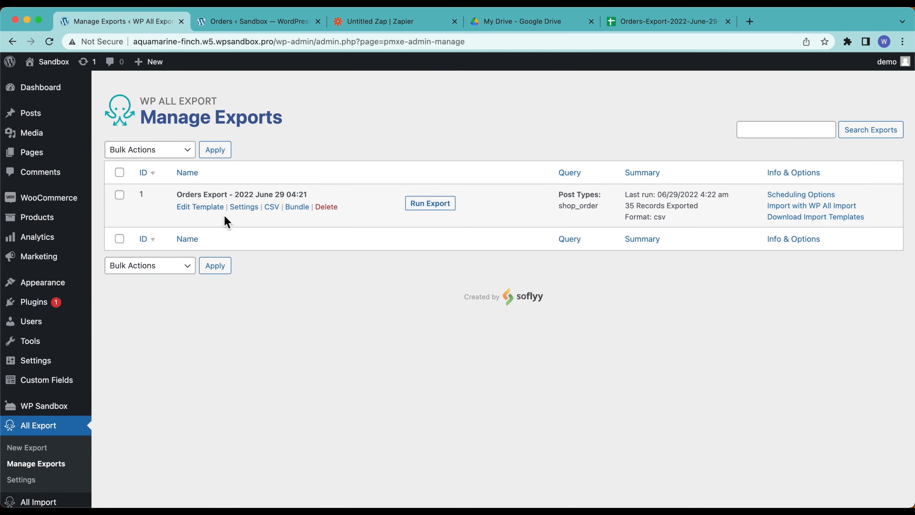
Step: Enable 'Only export Orders once' in the orders export's Advanced Options settings
{"action": "left_click", "coordinate": [251, 207]}
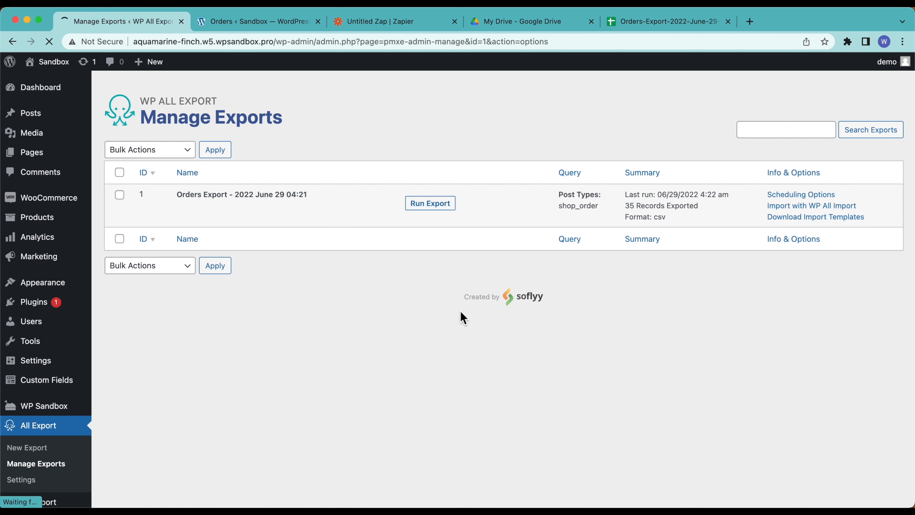
{"action": "left_click", "coordinate": [551, 309]}
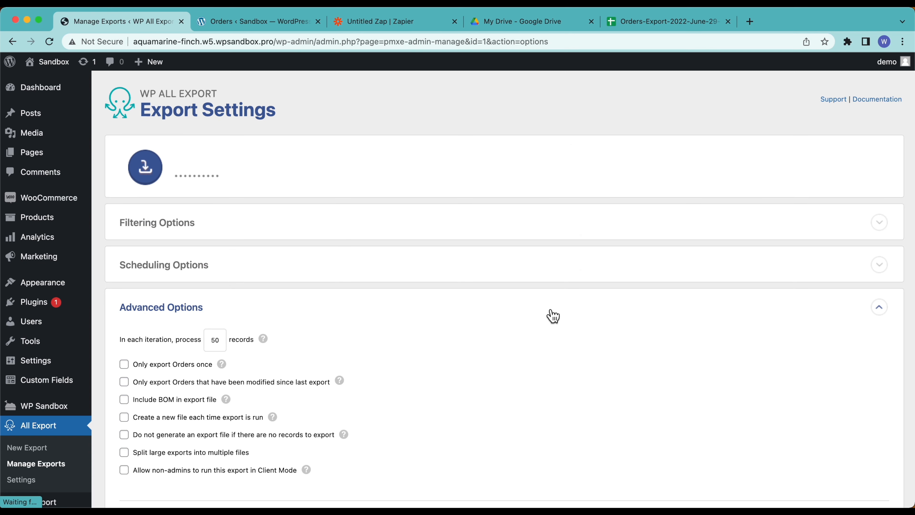
{"action": "scroll", "coordinate": [551, 310], "scroll_direction": "down", "scroll_amount": 1}
{"action": "scroll", "coordinate": [553, 315], "scroll_direction": "down", "scroll_amount": 2}
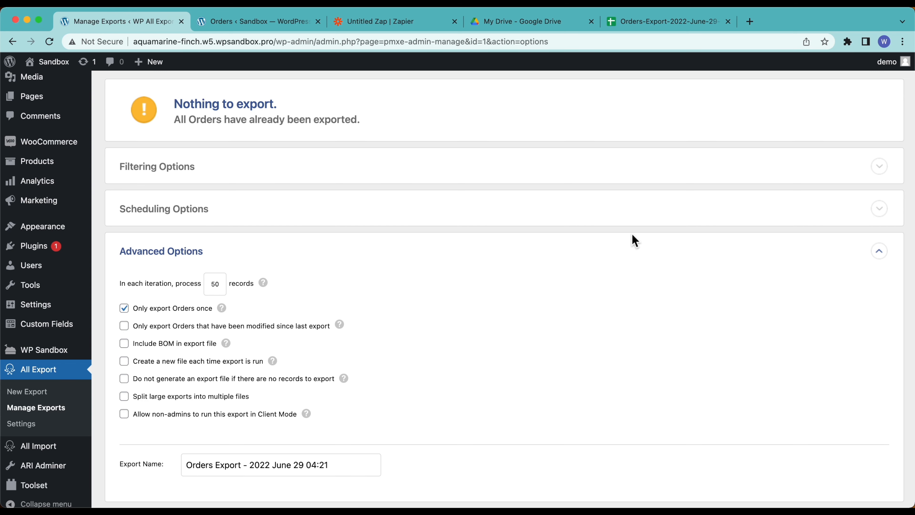
Step: Set the email's Attachment field to the Export File URL from the WP All Export trigger
{"action": "left_click", "coordinate": [418, 21]}
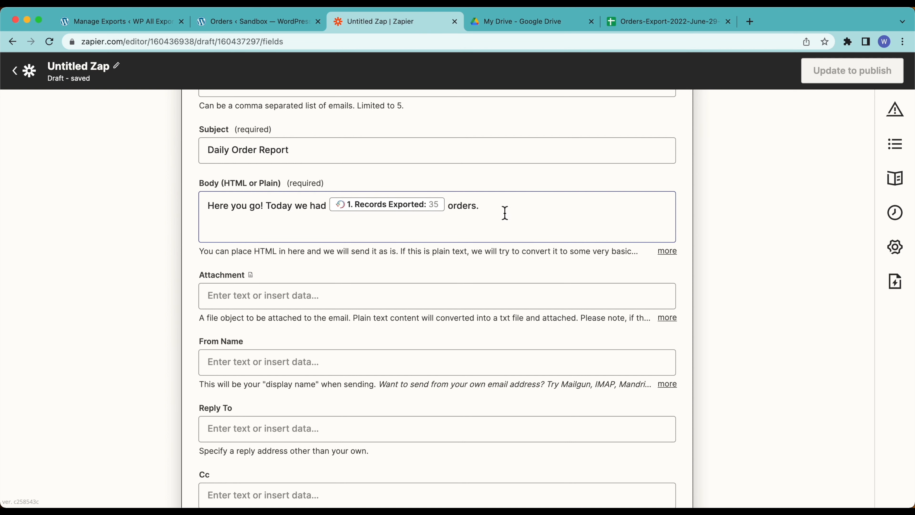
{"action": "scroll", "coordinate": [414, 292], "scroll_direction": "down", "scroll_amount": 1}
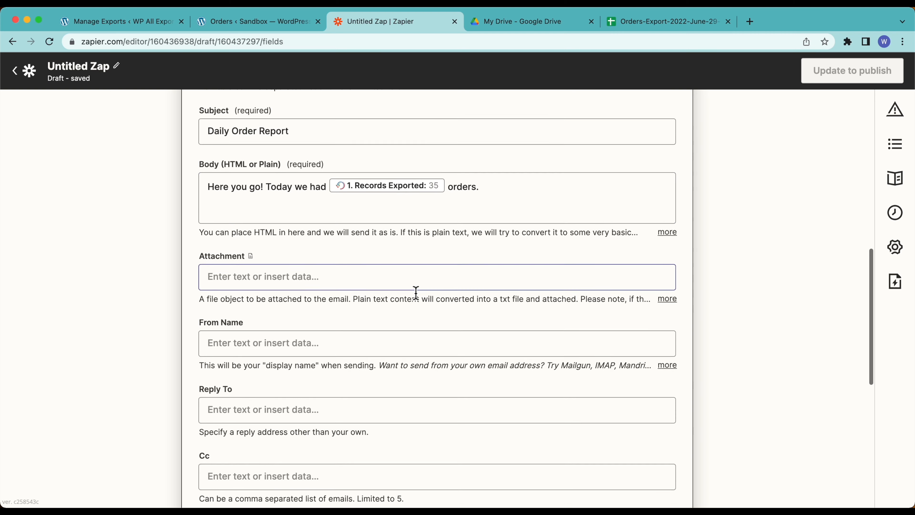
{"action": "scroll", "coordinate": [269, 266], "scroll_direction": "down", "scroll_amount": 3}
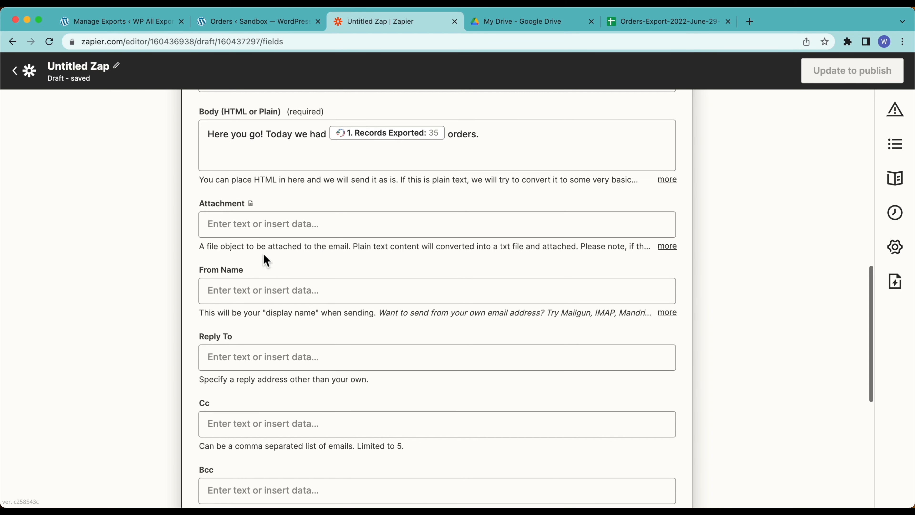
{"action": "left_click", "coordinate": [256, 233]}
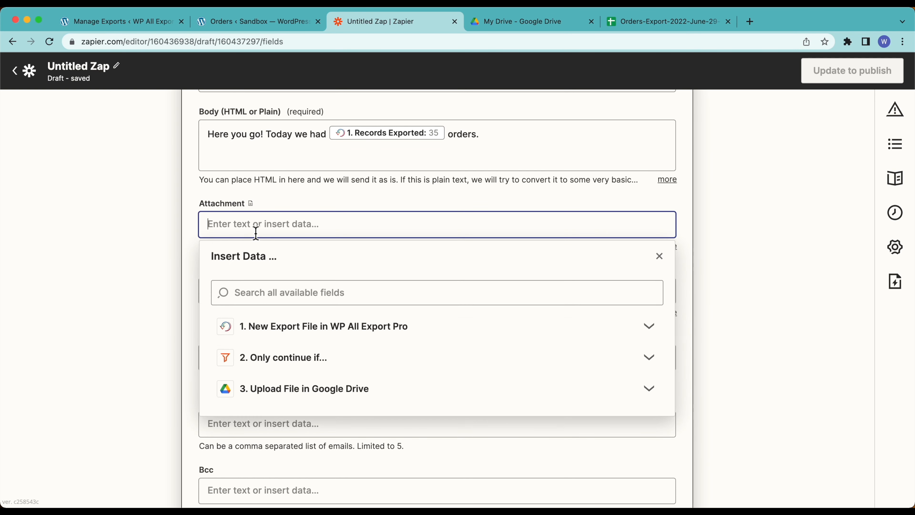
{"action": "left_click", "coordinate": [268, 330]}
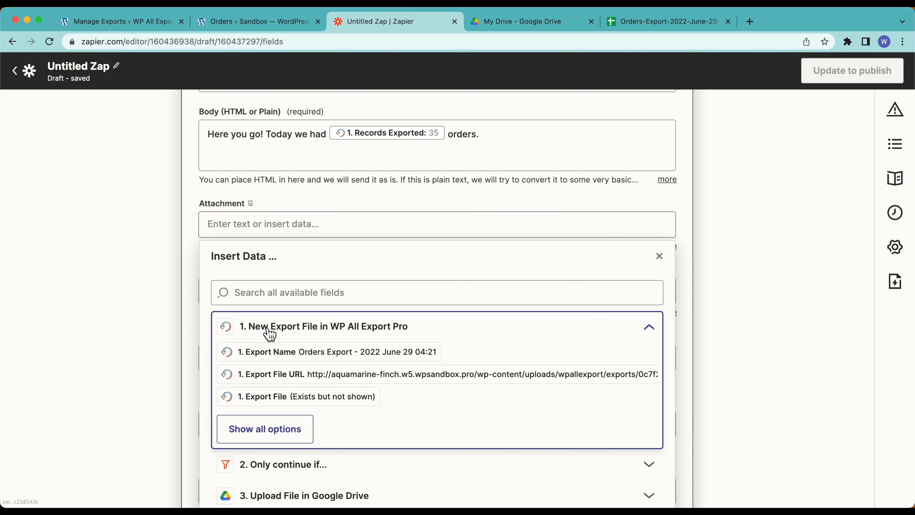
{"action": "scroll", "coordinate": [269, 332], "scroll_direction": "down", "scroll_amount": 2}
{"action": "left_click", "coordinate": [303, 341]}
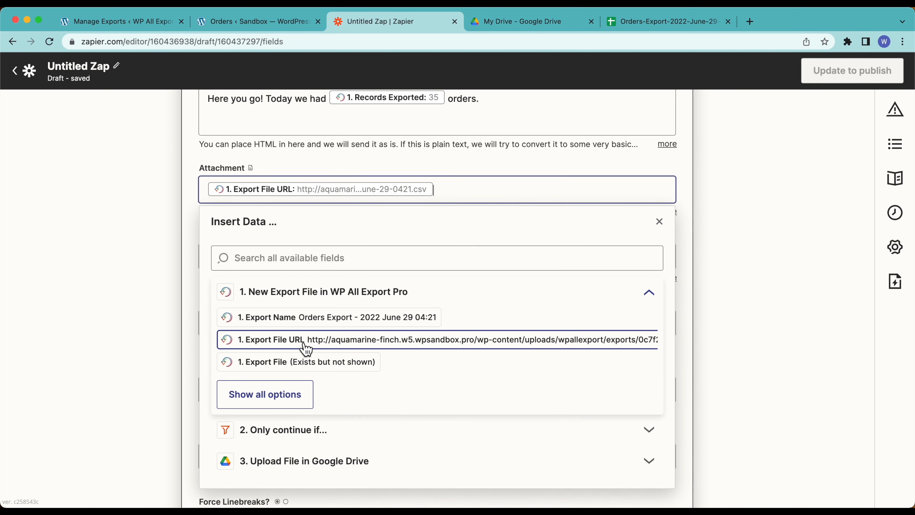
{"action": "left_click", "coordinate": [187, 229]}
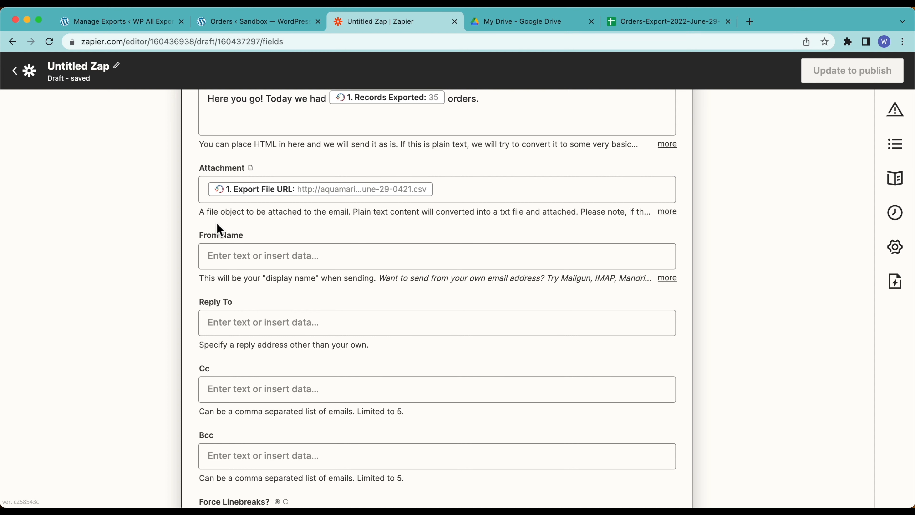
{"action": "scroll", "coordinate": [219, 229], "scroll_direction": "up", "scroll_amount": 5}
{"action": "left_click", "coordinate": [532, 262]}
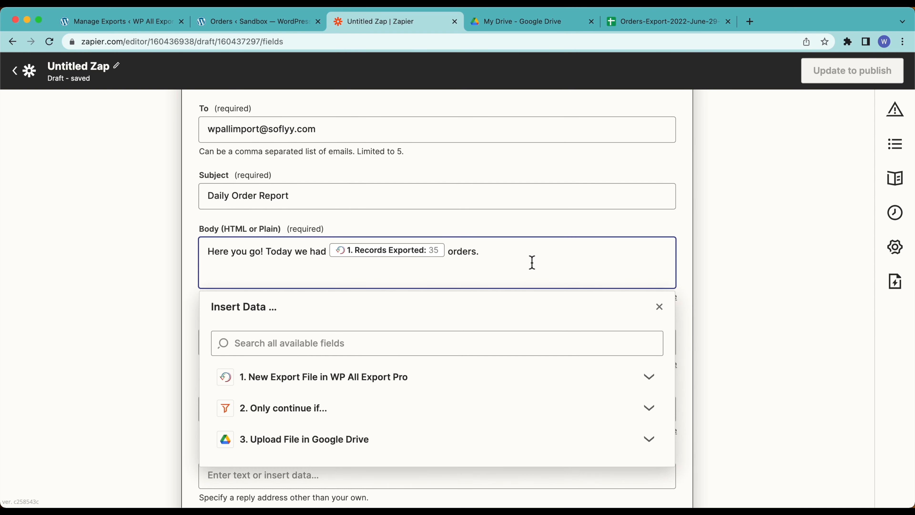
Step: Add a new body line starting 'Here is a Google Drive link to'
{"action": "key", "text": "Return"}
{"action": "key", "text": "BackSpace"}
{"action": "type", "text": "Here is a Google Drive link to the orders we had in the past 24hrs:"}
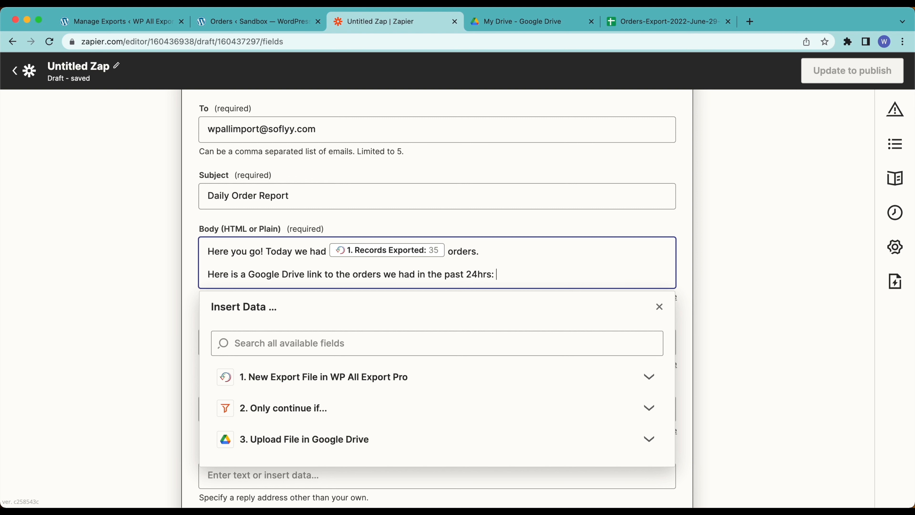
Step: Insert the Google Drive upload step's Alternate Link into that body line
{"action": "left_click", "coordinate": [282, 441]}
{"action": "scroll", "coordinate": [281, 442], "scroll_direction": "down", "scroll_amount": 5}
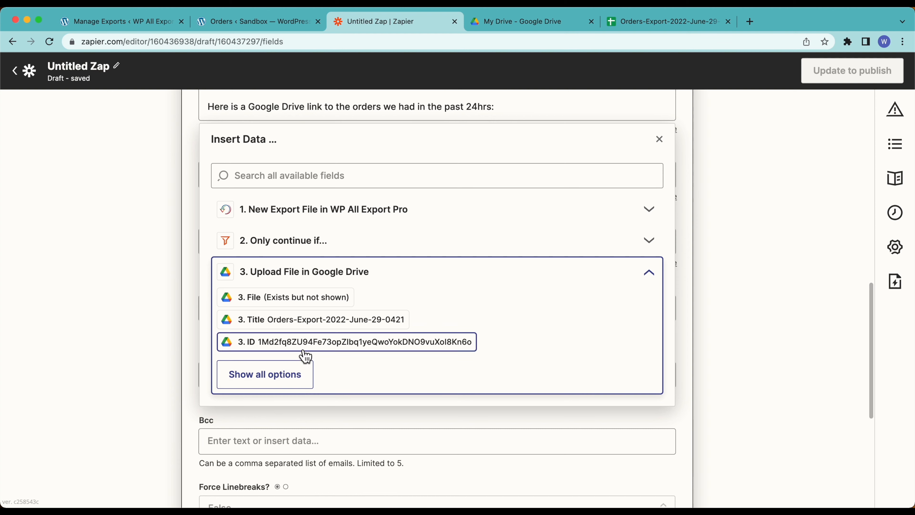
{"action": "left_click", "coordinate": [298, 377]}
{"action": "scroll", "coordinate": [297, 379], "scroll_direction": "down", "scroll_amount": 3}
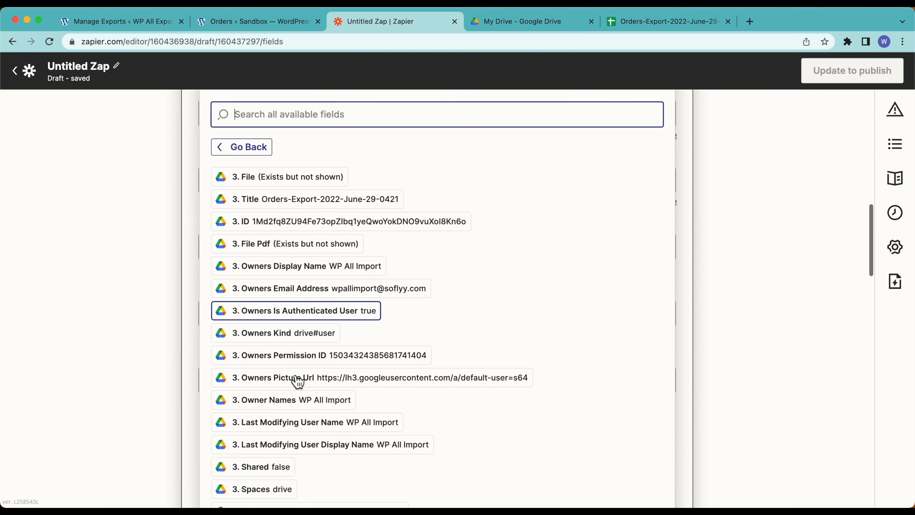
{"action": "scroll", "coordinate": [295, 379], "scroll_direction": "down", "scroll_amount": 4}
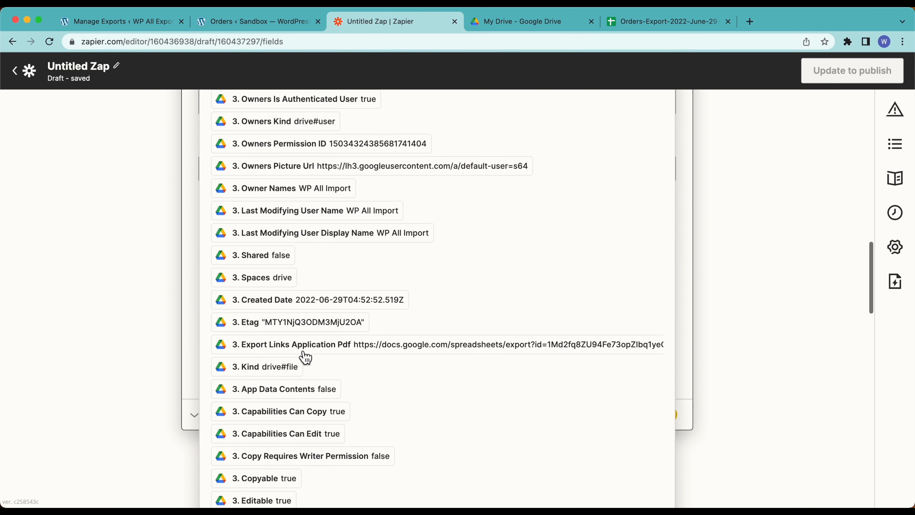
{"action": "scroll", "coordinate": [418, 392], "scroll_direction": "down", "scroll_amount": 6}
{"action": "scroll", "coordinate": [419, 394], "scroll_direction": "down", "scroll_amount": 10}
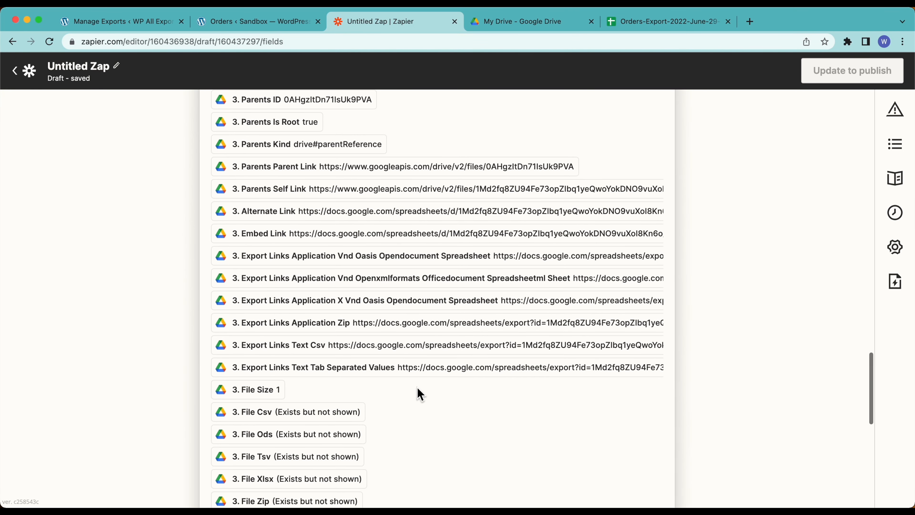
{"action": "left_click", "coordinate": [424, 218]}
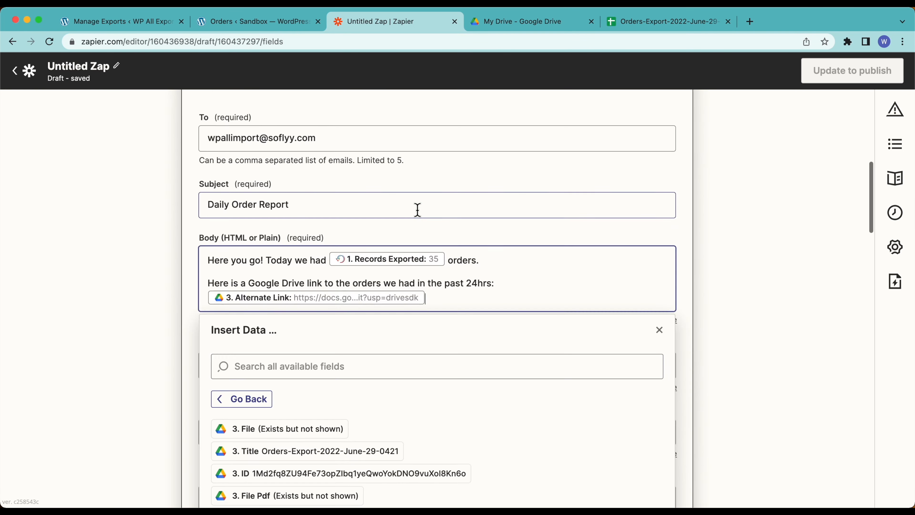
{"action": "scroll", "coordinate": [208, 372], "scroll_direction": "down", "scroll_amount": 3}
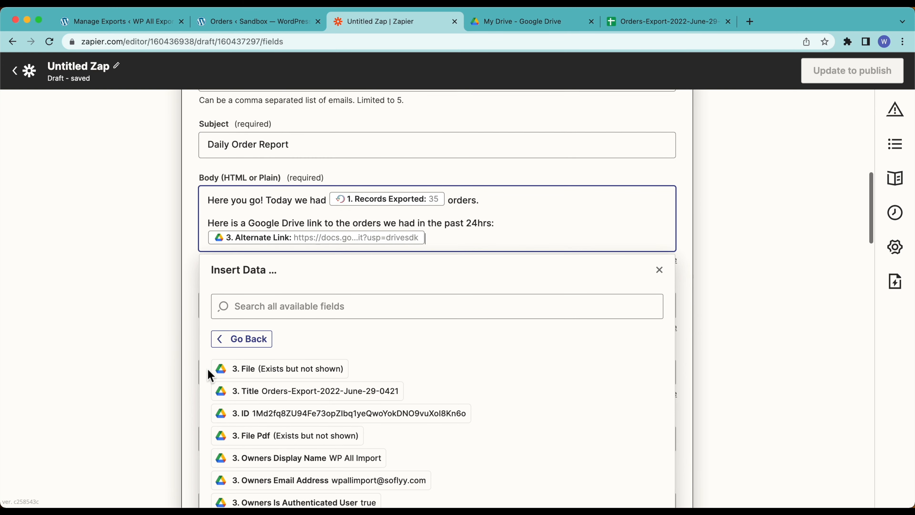
{"action": "left_click", "coordinate": [140, 266]}
{"action": "scroll", "coordinate": [139, 265], "scroll_direction": "down", "scroll_amount": 2}
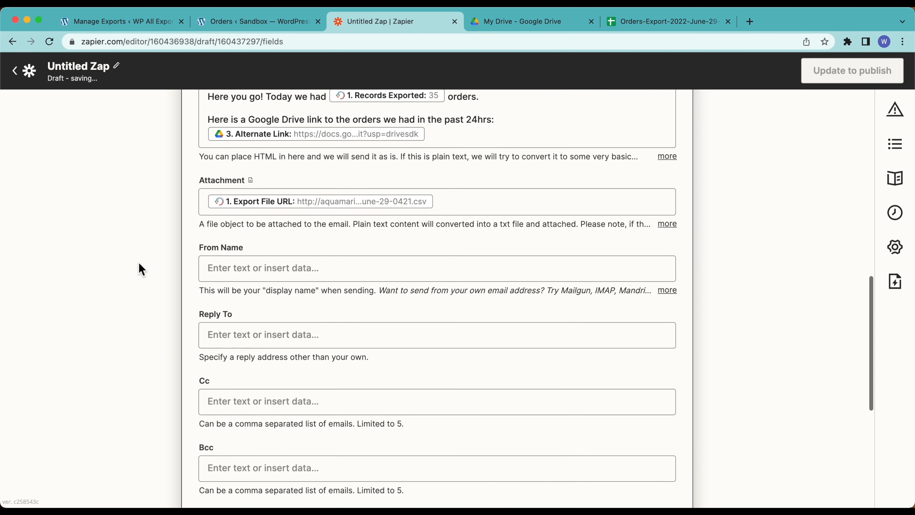
Step: Set the email's From Name to 'WP All Export'
{"action": "left_click", "coordinate": [256, 235]}
{"action": "type", "text": "WP All Export"}
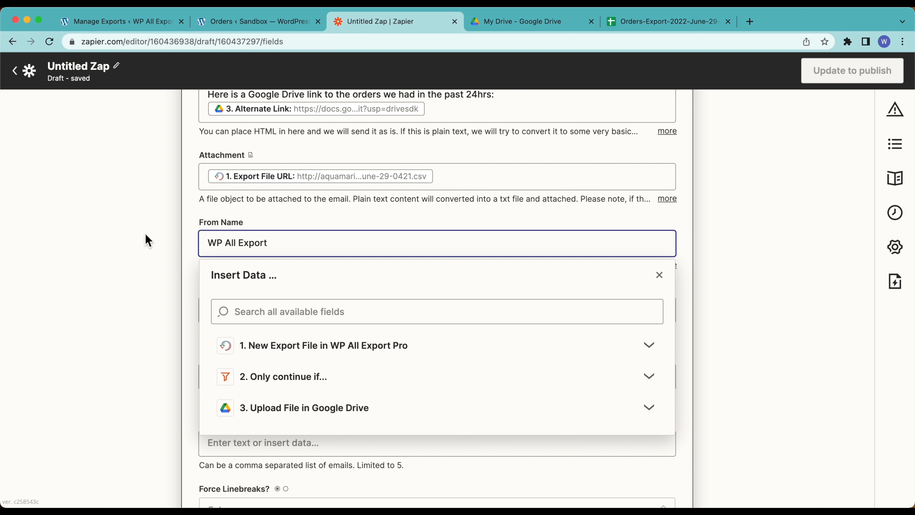
{"action": "left_click", "coordinate": [147, 241]}
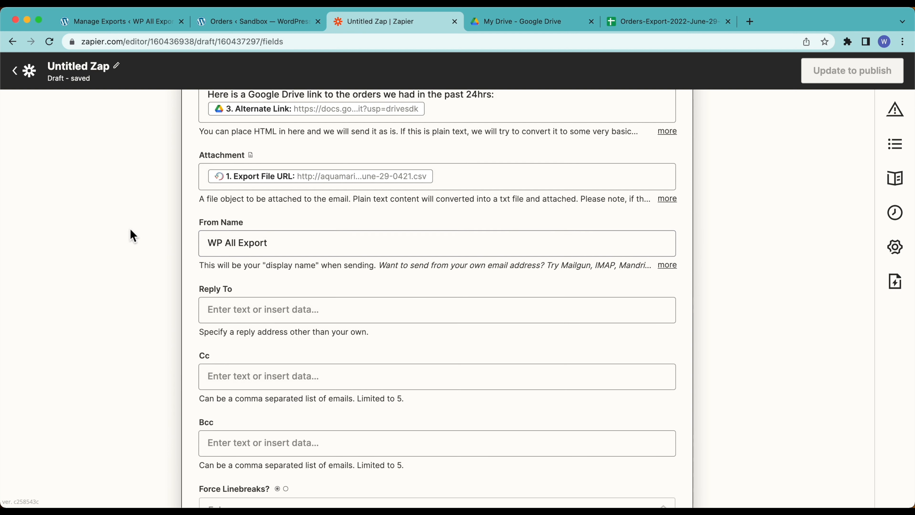
Step: Enter a no-reply address in the Reply To field
{"action": "left_click", "coordinate": [249, 310]}
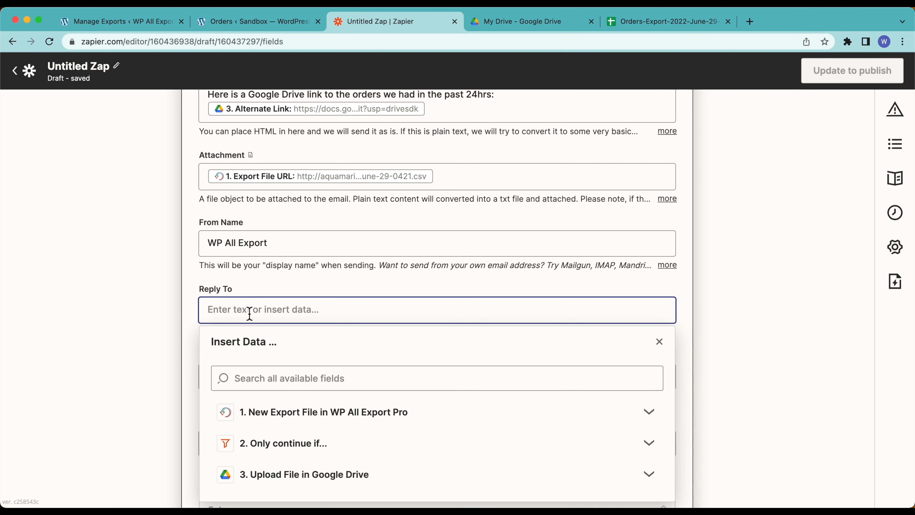
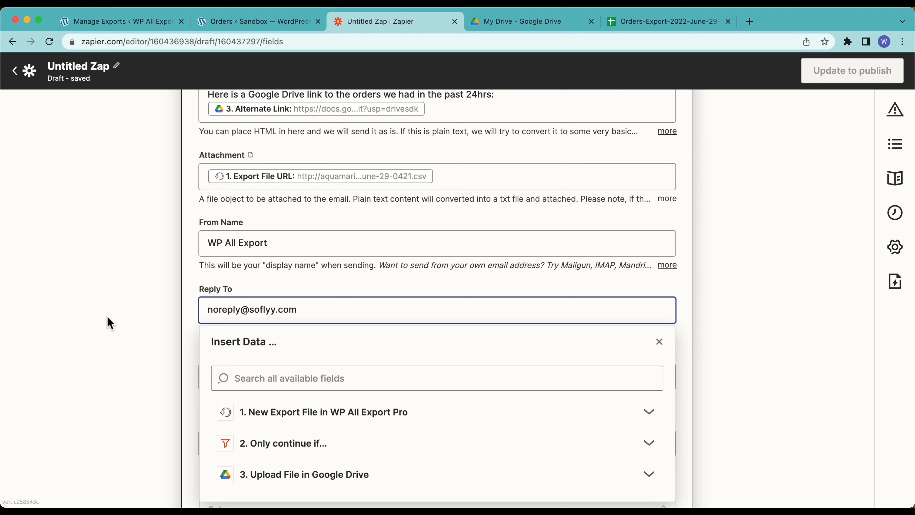
{"action": "left_click", "coordinate": [107, 318]}
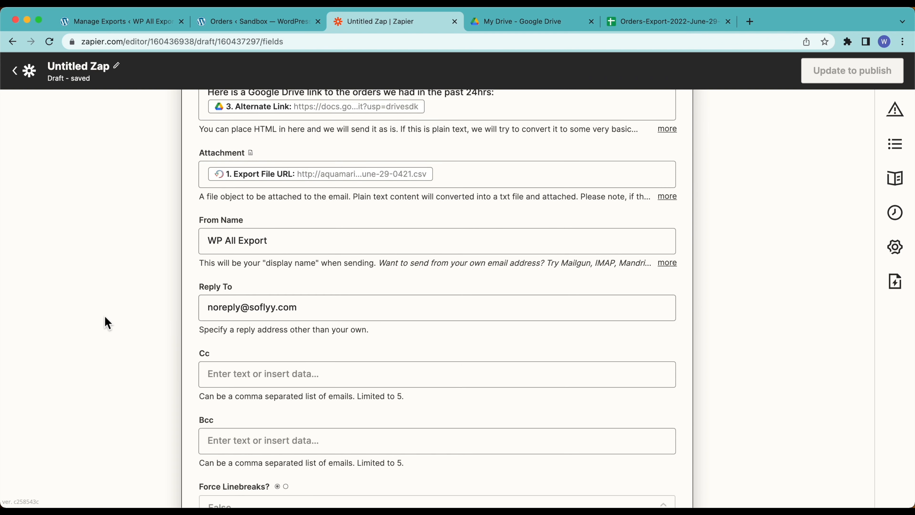
{"action": "scroll", "coordinate": [104, 317], "scroll_direction": "down", "scroll_amount": 5}
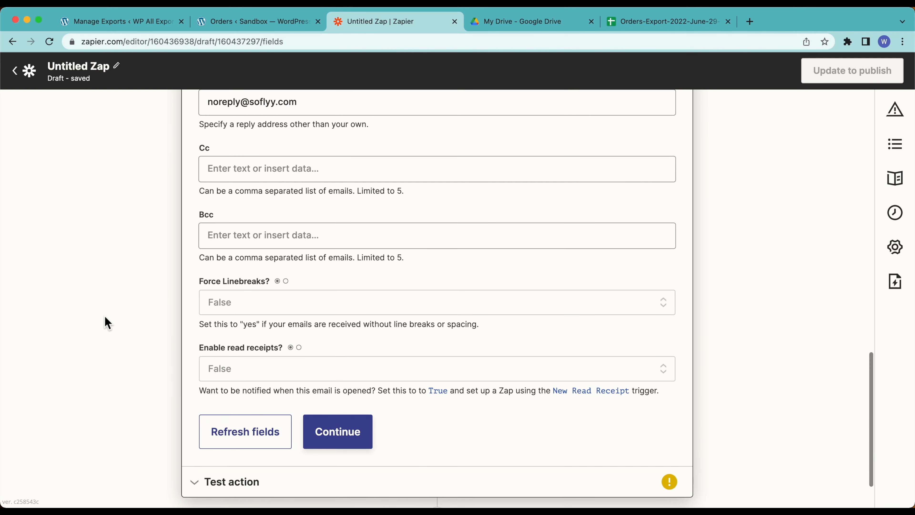
{"action": "scroll", "coordinate": [104, 317], "scroll_direction": "down", "scroll_amount": 2}
Step: Continue past the email setup, send a successful test email, and open a new browser tab
{"action": "left_click", "coordinate": [319, 390]}
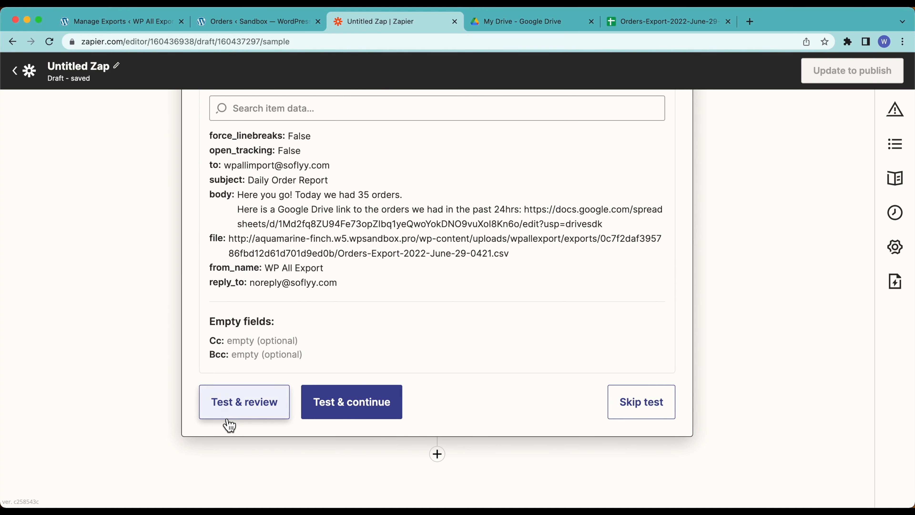
{"action": "left_click", "coordinate": [227, 407]}
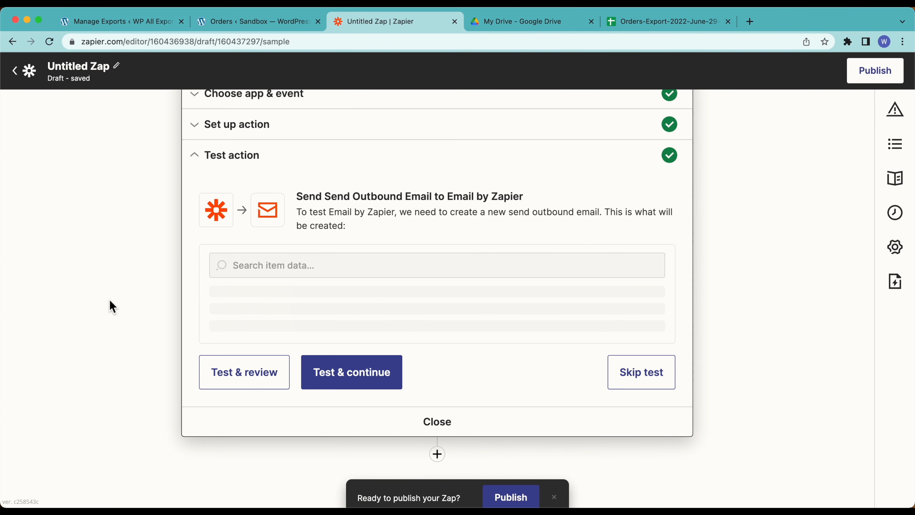
{"action": "scroll", "coordinate": [422, 214], "scroll_direction": "up", "scroll_amount": 3}
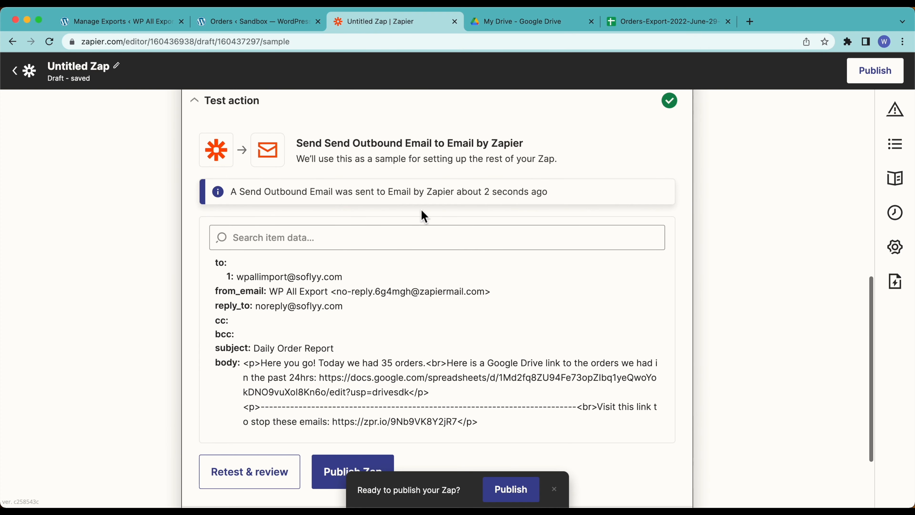
{"action": "left_click", "coordinate": [750, 22]}
Step: Open the 35-order Daily Order Report email in Gmail and follow its Drive link to Orders-Export
{"action": "type", "text": "gmail"}
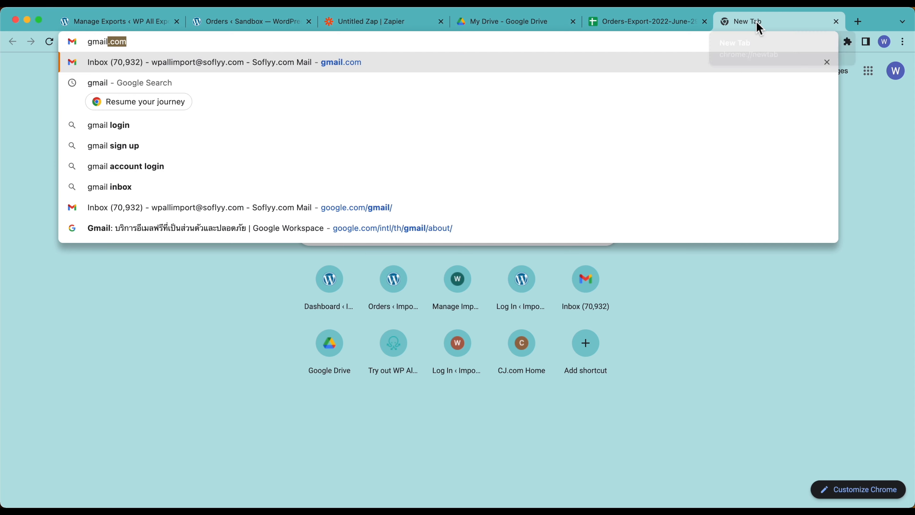
{"action": "key", "text": "Return"}
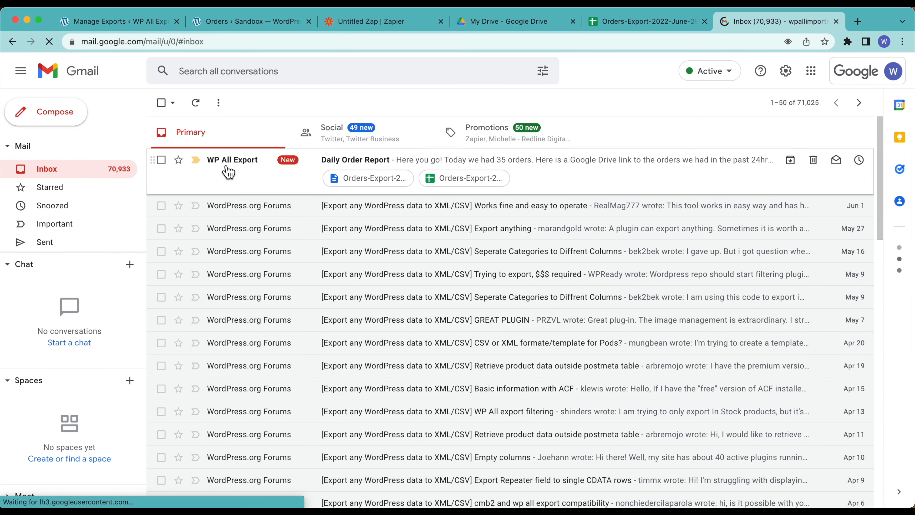
{"action": "left_click", "coordinate": [377, 166]}
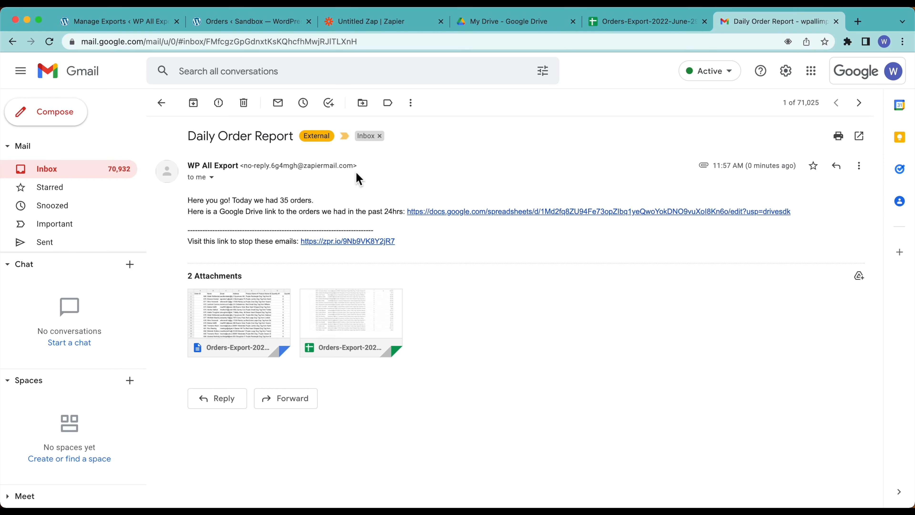
{"action": "mouse_move", "coordinate": [251, 330]}
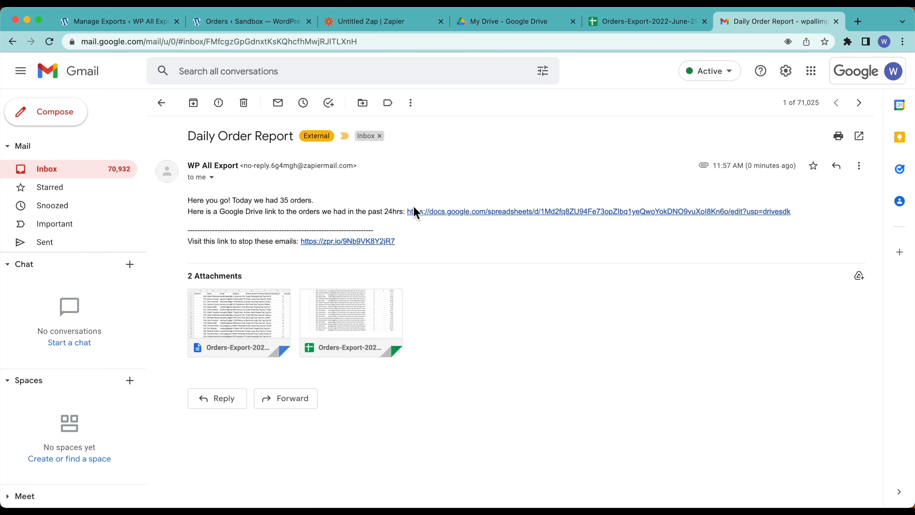
{"action": "left_click", "coordinate": [447, 213]}
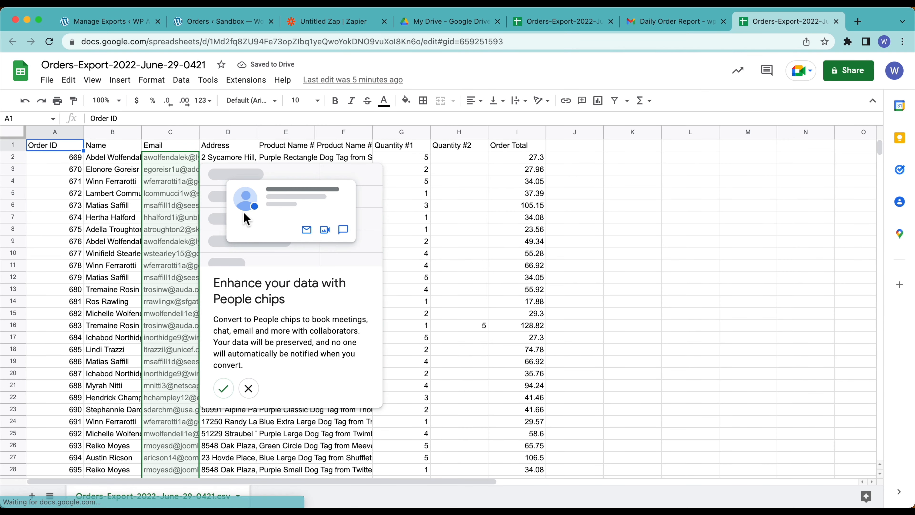
Step: Close the People chips popup in Sheets, then go back to the email and Zap editor
{"action": "left_click", "coordinate": [249, 389]}
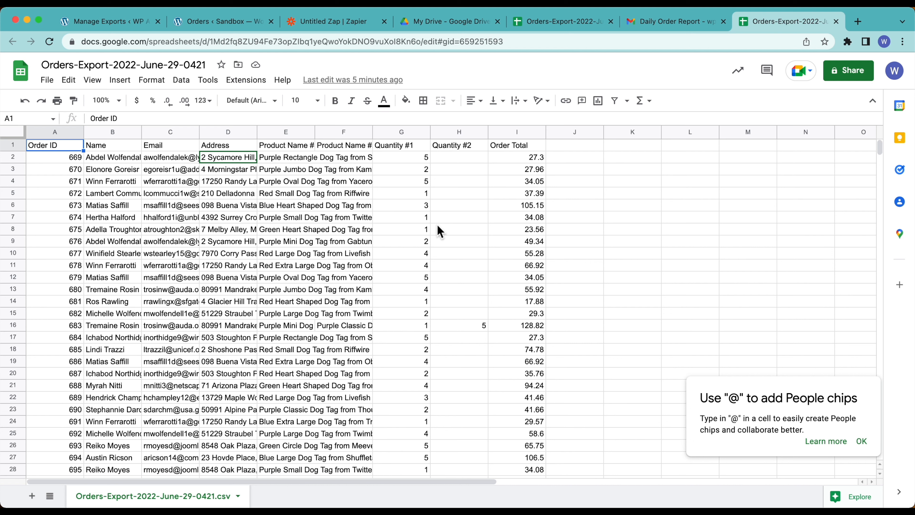
{"action": "left_click", "coordinate": [640, 22]}
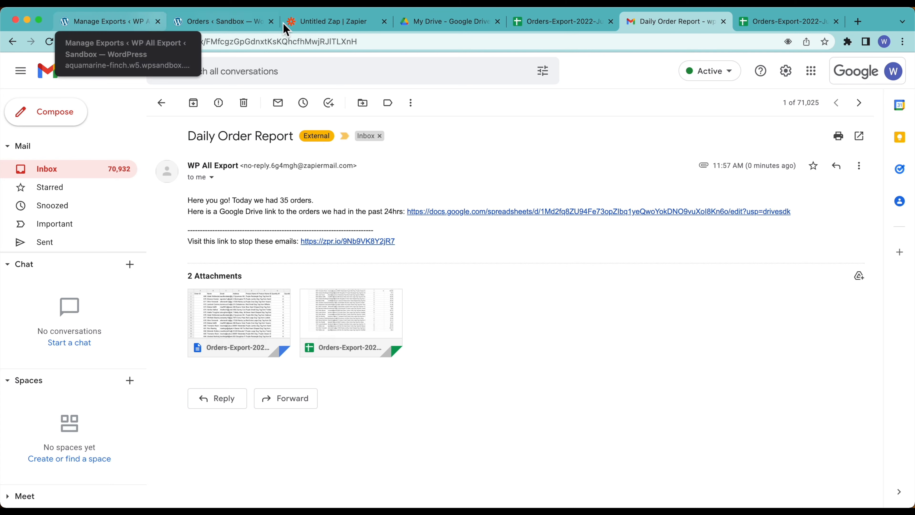
{"action": "left_click", "coordinate": [346, 25]}
Step: Publish the Zap and turn it on, dismissing the share-a-copy prompt
{"action": "scroll", "coordinate": [183, 341], "scroll_direction": "down", "scroll_amount": 5}
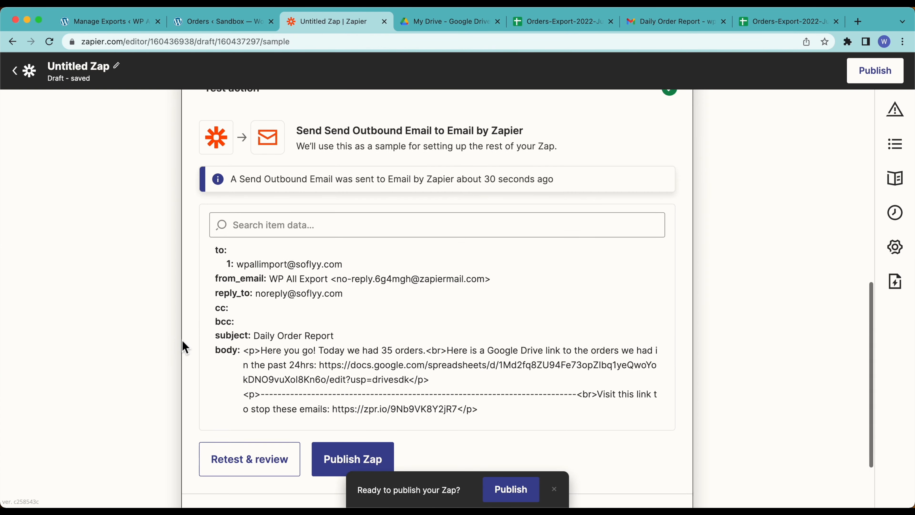
{"action": "left_click", "coordinate": [374, 382]}
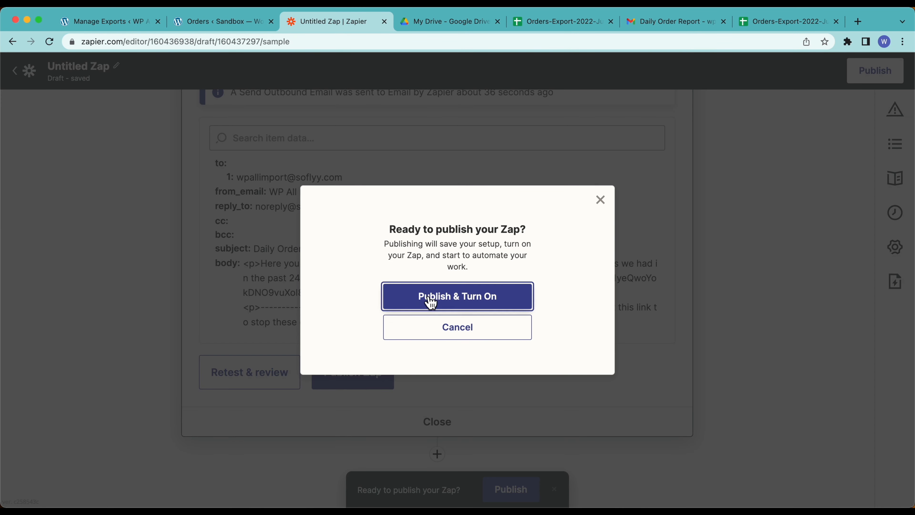
{"action": "left_click", "coordinate": [433, 306]}
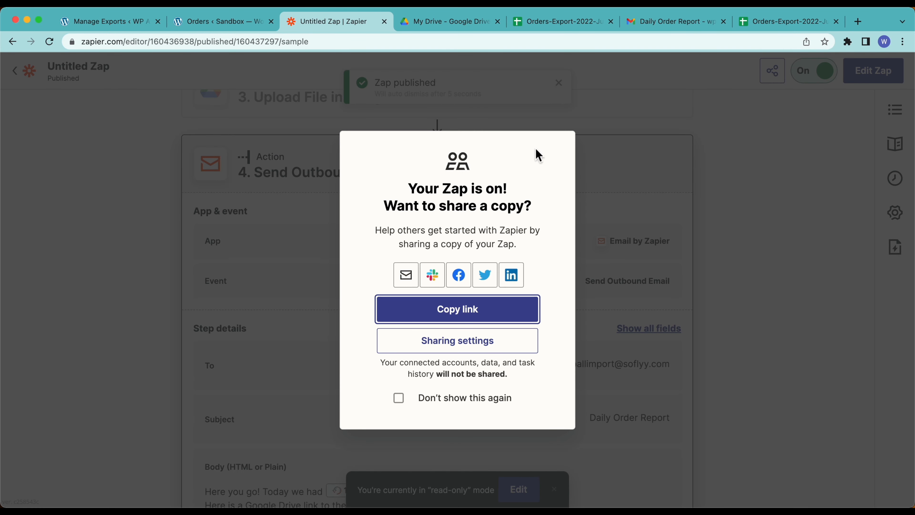
{"action": "left_click", "coordinate": [80, 219]}
Step: Rename the Zap to 'Daily Order Report' and return to the Zaps list
{"action": "left_click", "coordinate": [95, 68]}
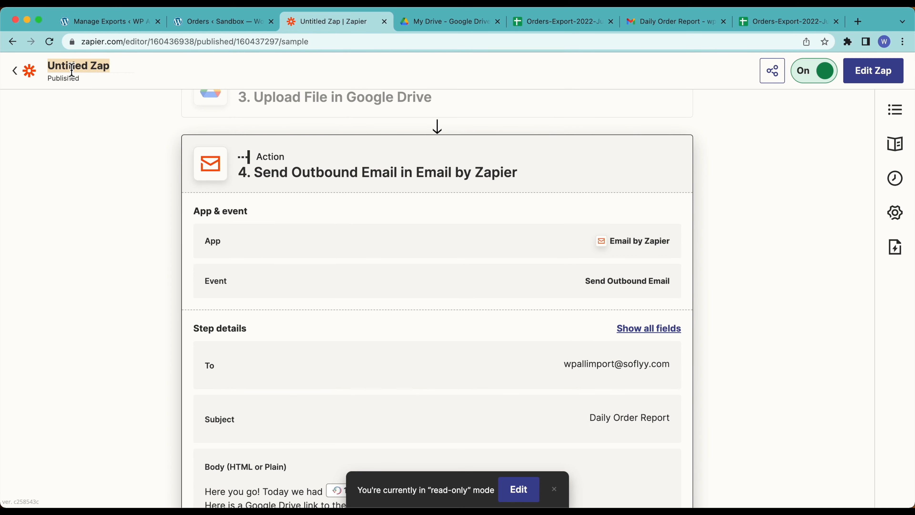
{"action": "type", "text": "Daily Order Report"}
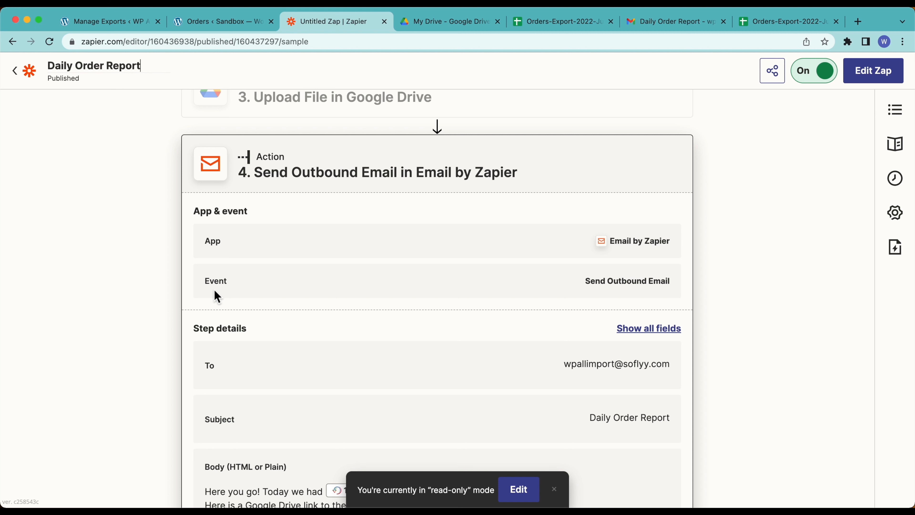
{"action": "left_click", "coordinate": [123, 199]}
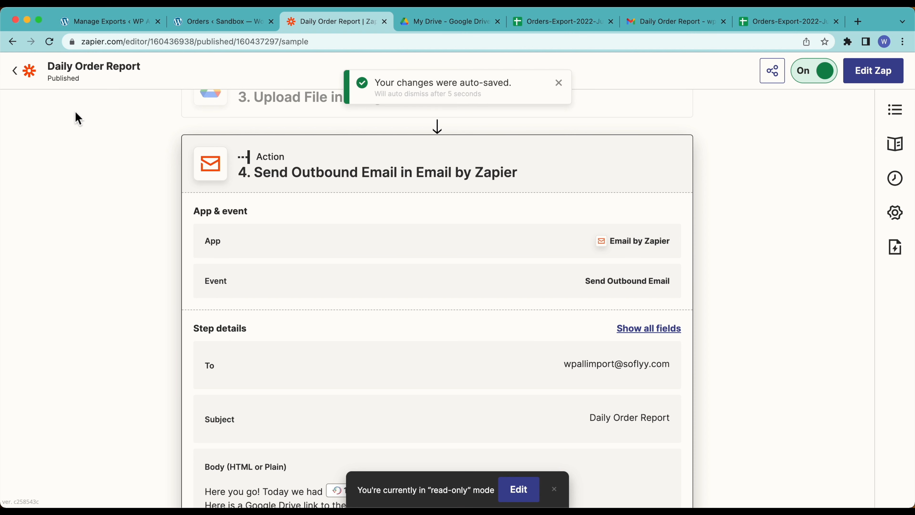
{"action": "left_click", "coordinate": [14, 71]}
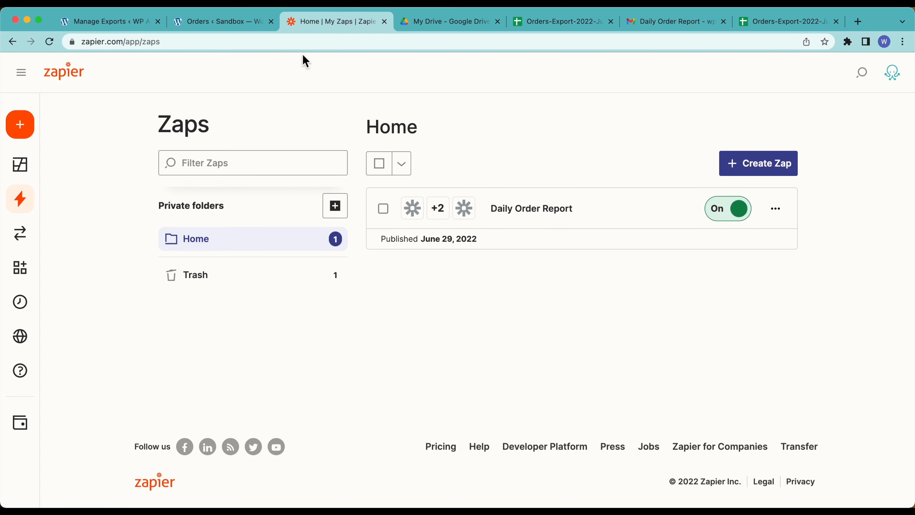
Step: Create new WooCommerce order #765 with a £100.00 fee
{"action": "left_click", "coordinate": [183, 29]}
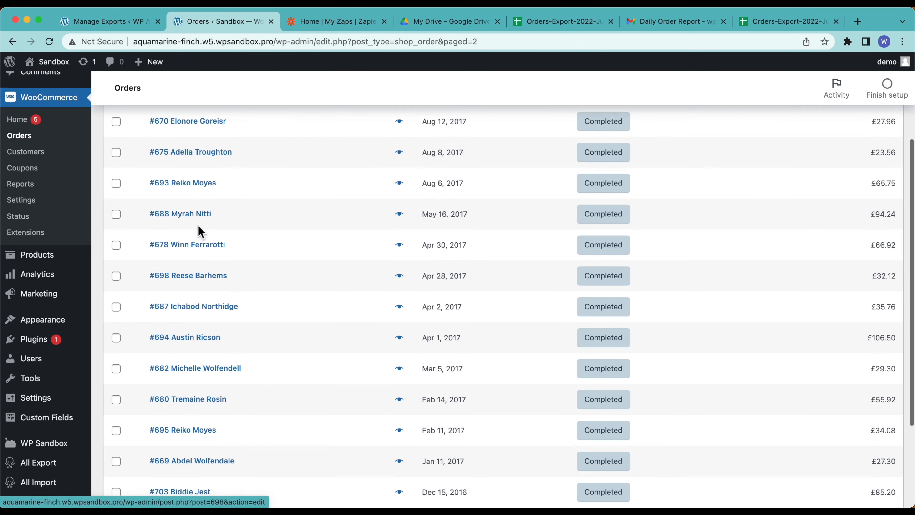
{"action": "scroll", "coordinate": [199, 227], "scroll_direction": "up", "scroll_amount": 5}
{"action": "left_click", "coordinate": [190, 130]}
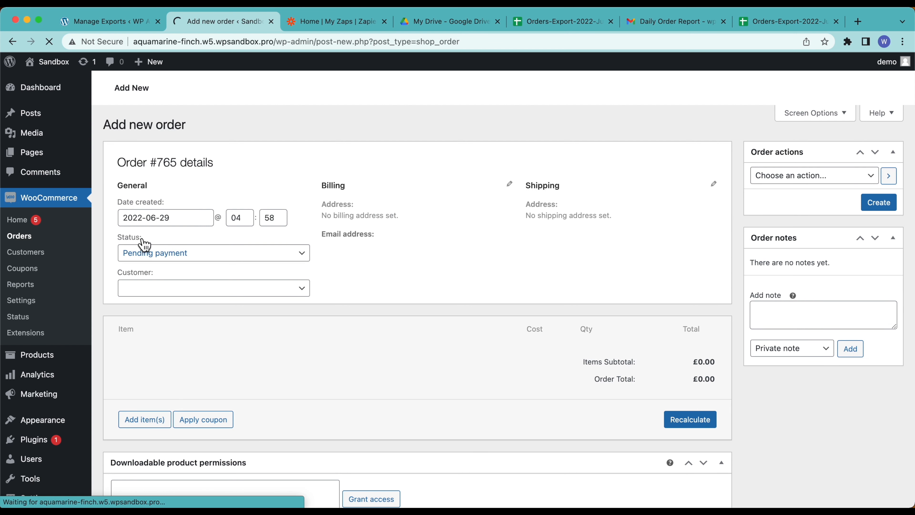
{"action": "left_click", "coordinate": [151, 422]}
{"action": "left_click", "coordinate": [562, 415]}
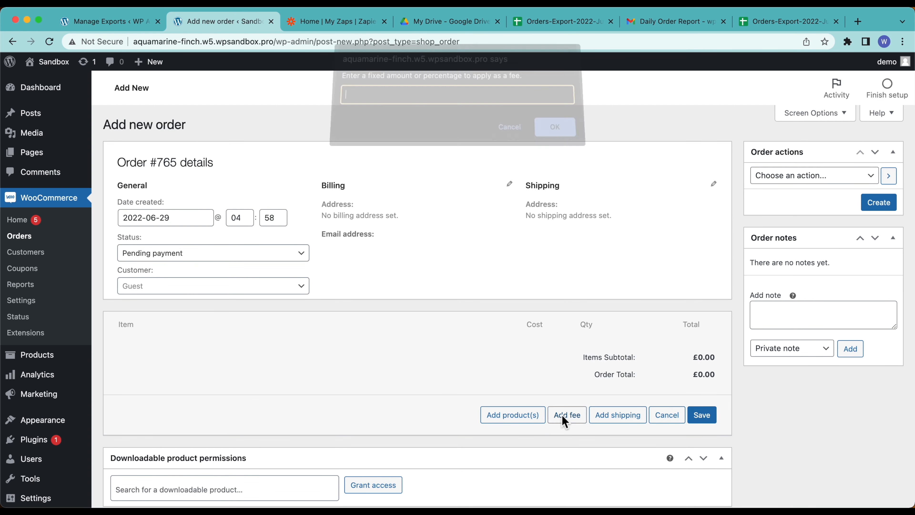
{"action": "type", "text": "100"}
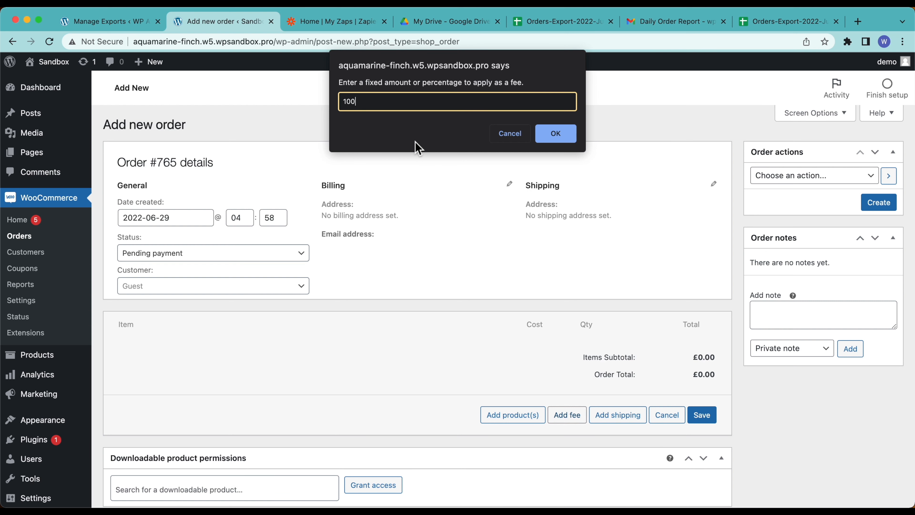
{"action": "left_click", "coordinate": [555, 129]}
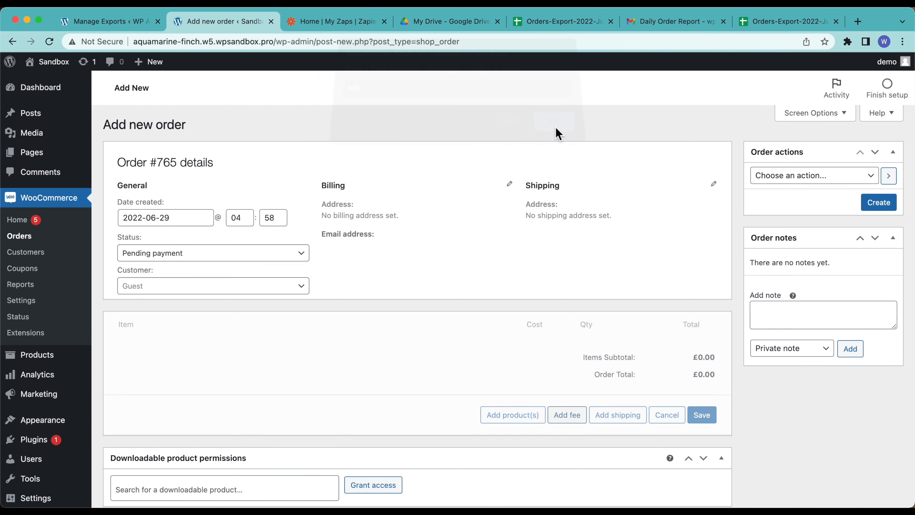
{"action": "left_click", "coordinate": [879, 202]}
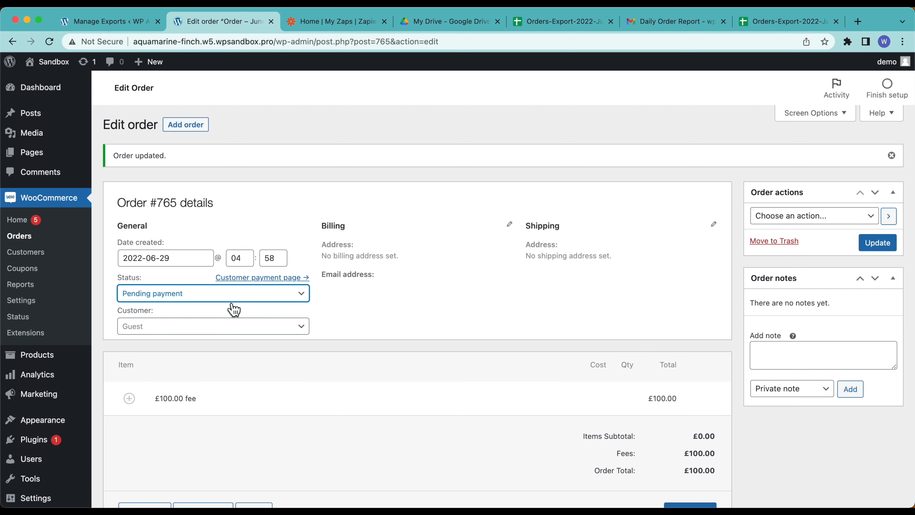
Step: Change order #765's status to Completed and begin another new order
{"action": "left_click", "coordinate": [227, 296]}
{"action": "left_click", "coordinate": [154, 375]}
{"action": "left_click", "coordinate": [883, 249]}
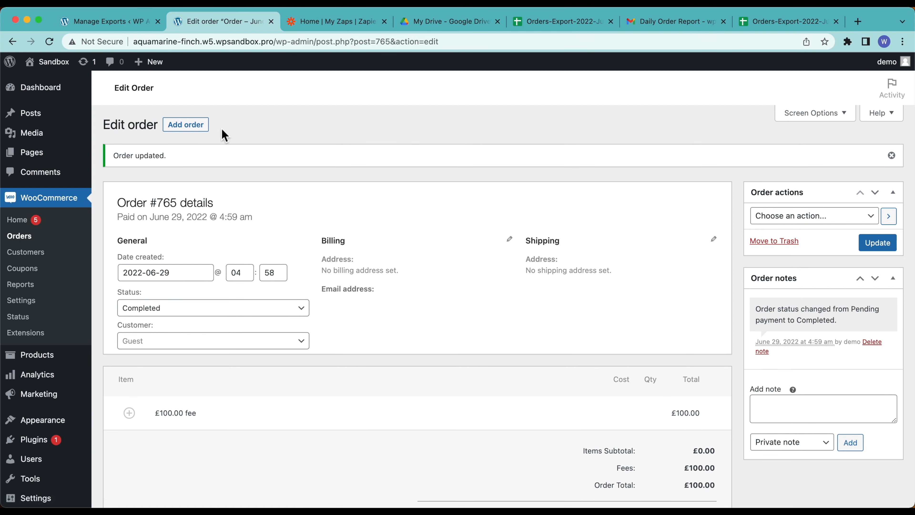
{"action": "left_click", "coordinate": [206, 128]}
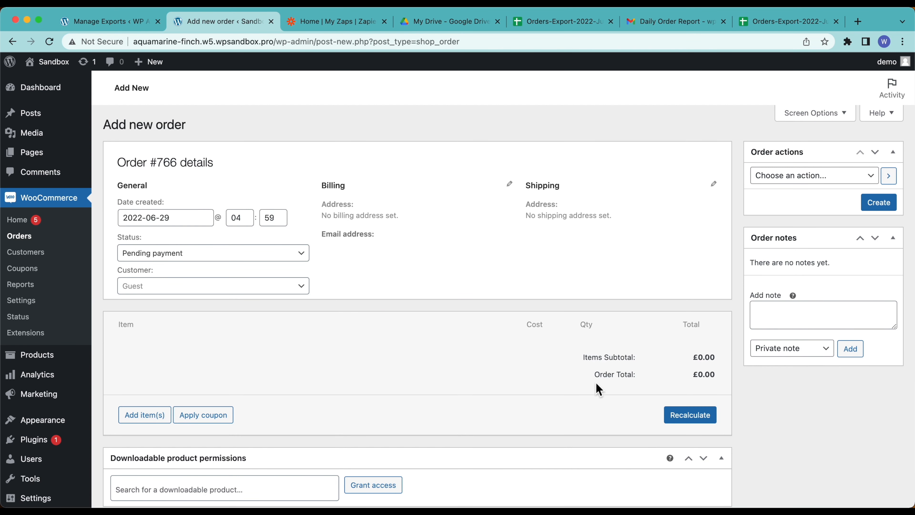
Step: Give order #766 a £50.00 fee and Completed status, then create it
{"action": "scroll", "coordinate": [522, 379], "scroll_direction": "down", "scroll_amount": 1}
{"action": "left_click", "coordinate": [163, 407]}
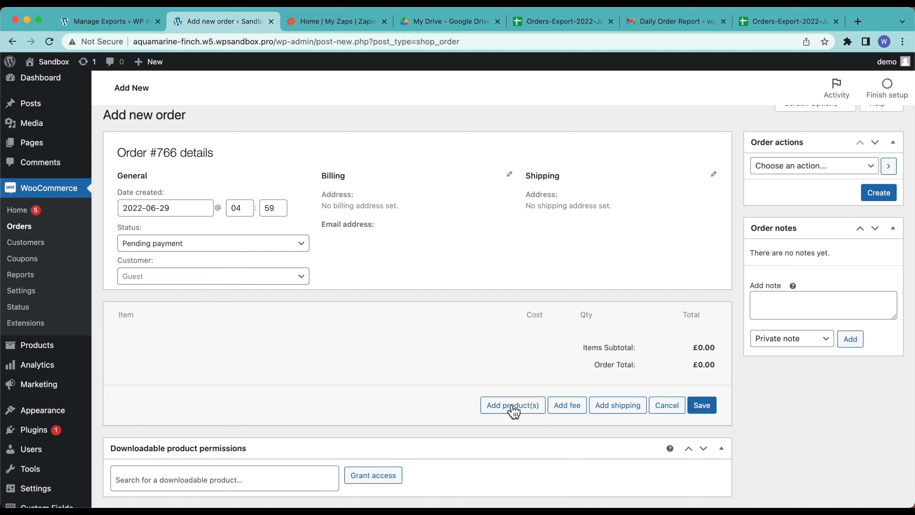
{"action": "left_click", "coordinate": [567, 405]}
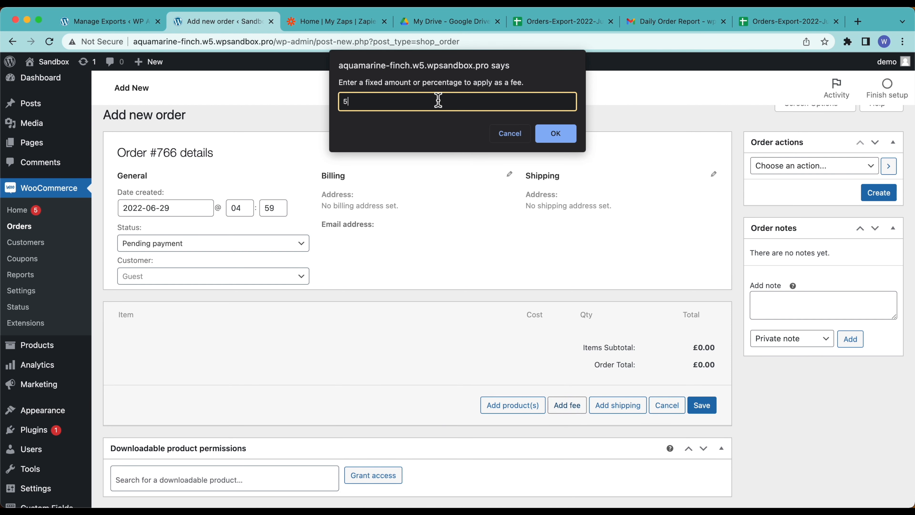
{"action": "left_click", "coordinate": [555, 134]}
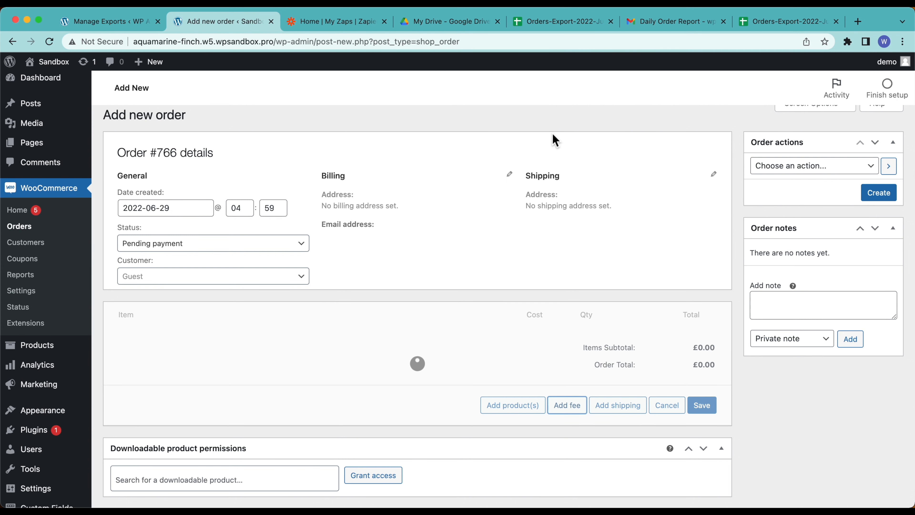
{"action": "left_click", "coordinate": [298, 250]}
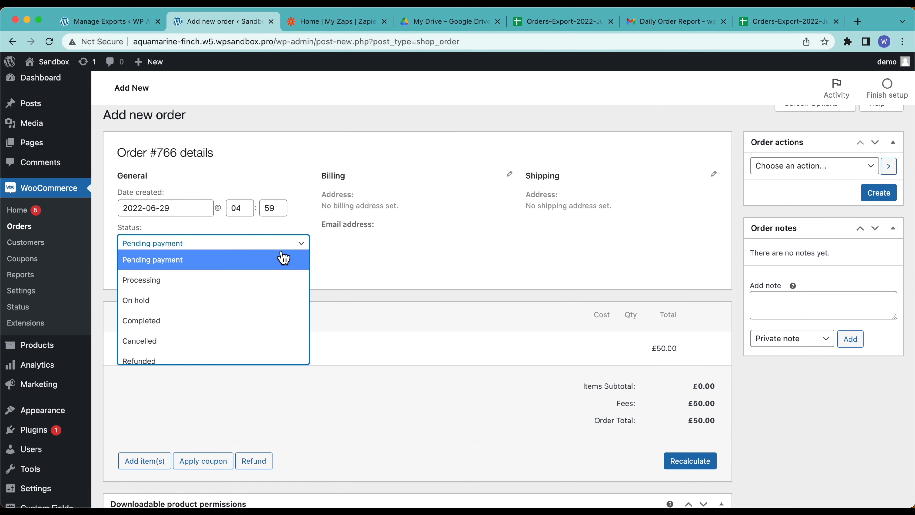
{"action": "left_click", "coordinate": [188, 321]}
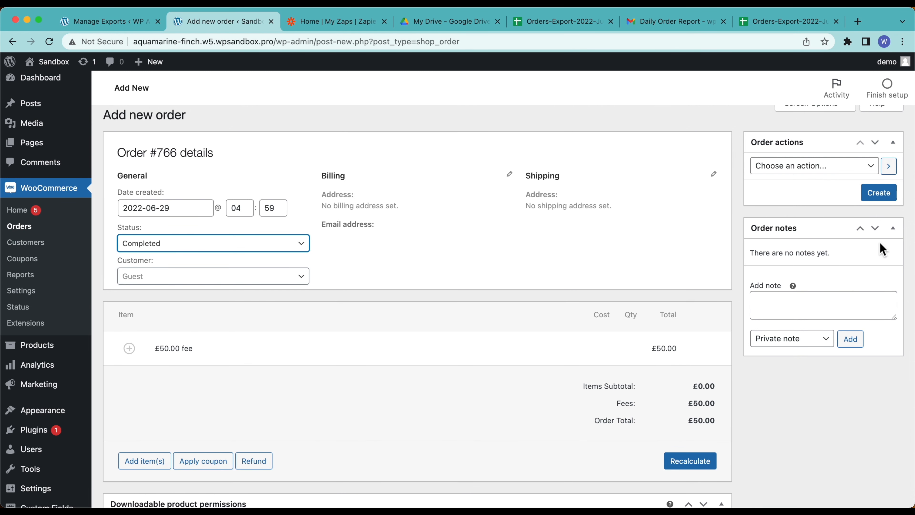
{"action": "left_click", "coordinate": [889, 196]}
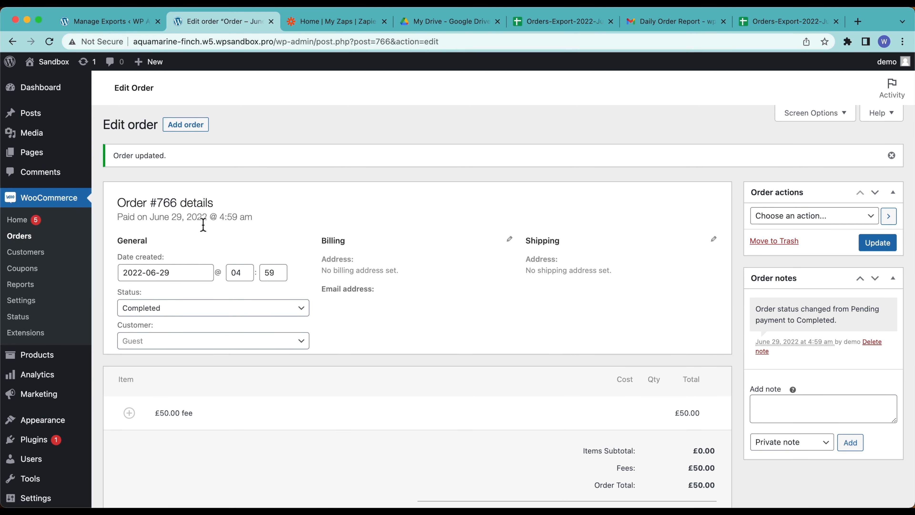
Step: Open Manage Exports, review the orders export's scheduling options without changes, and start a re-run
{"action": "mouse_move", "coordinate": [67, 431]}
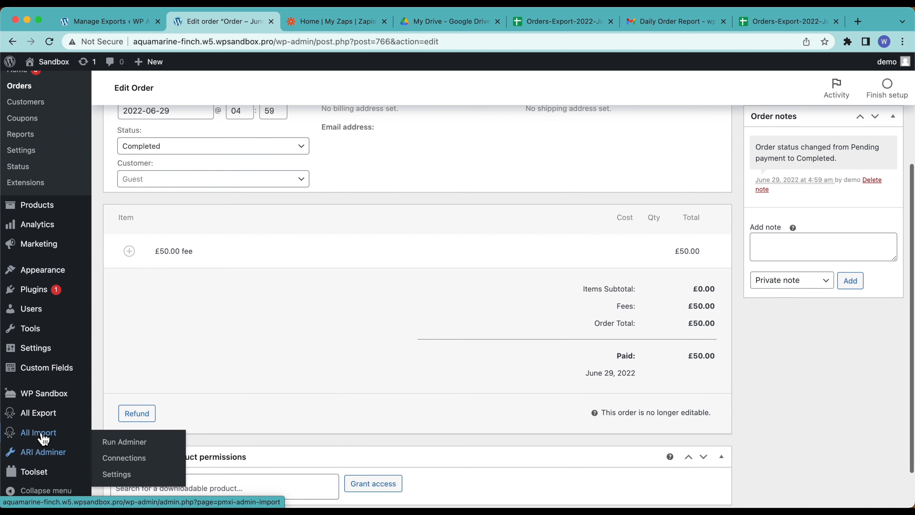
{"action": "mouse_move", "coordinate": [22, 415]}
{"action": "left_click", "coordinate": [145, 433]}
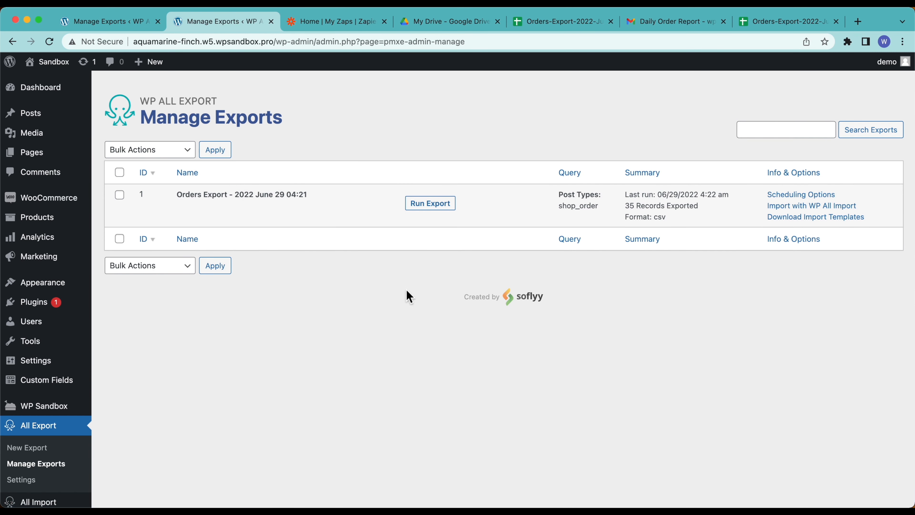
{"action": "left_click", "coordinate": [778, 195]}
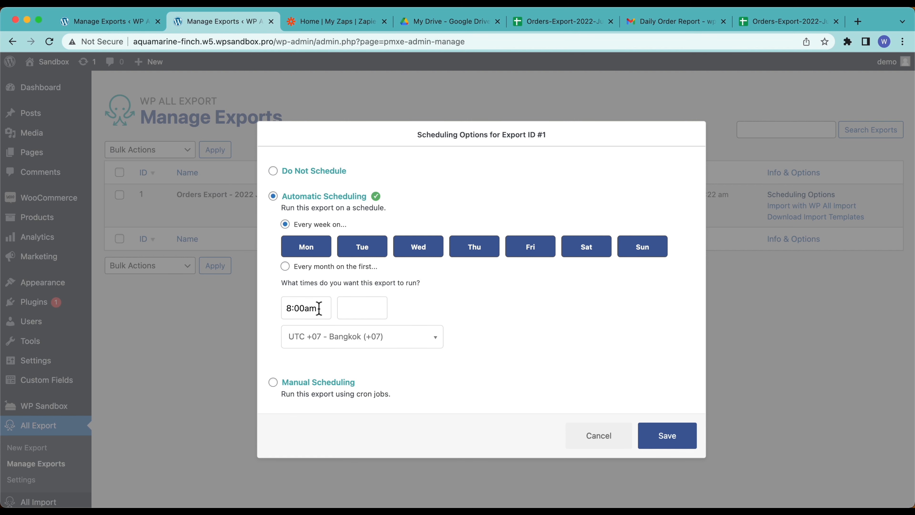
{"action": "left_click", "coordinate": [587, 439]}
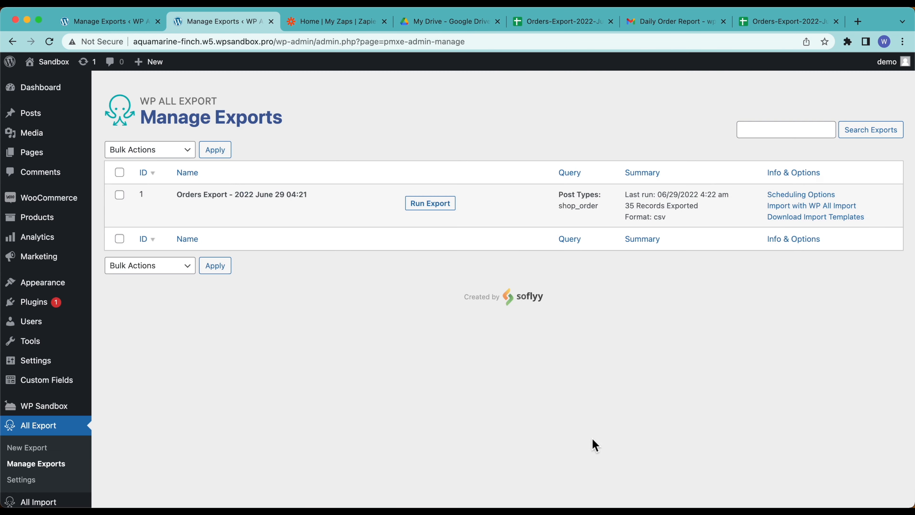
{"action": "left_click", "coordinate": [435, 209]}
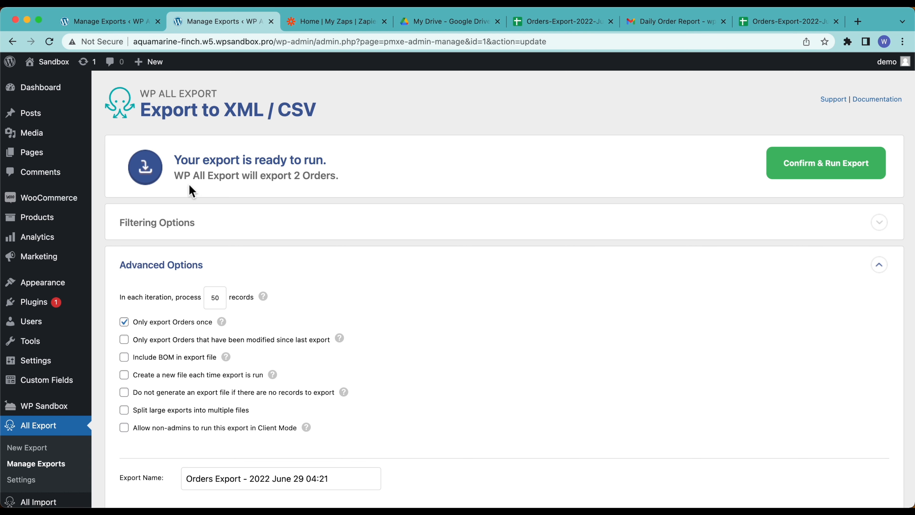
Step: Confirm and run the orders export so the 2 new orders are exported
{"action": "scroll", "coordinate": [328, 180], "scroll_direction": "down", "scroll_amount": 3}
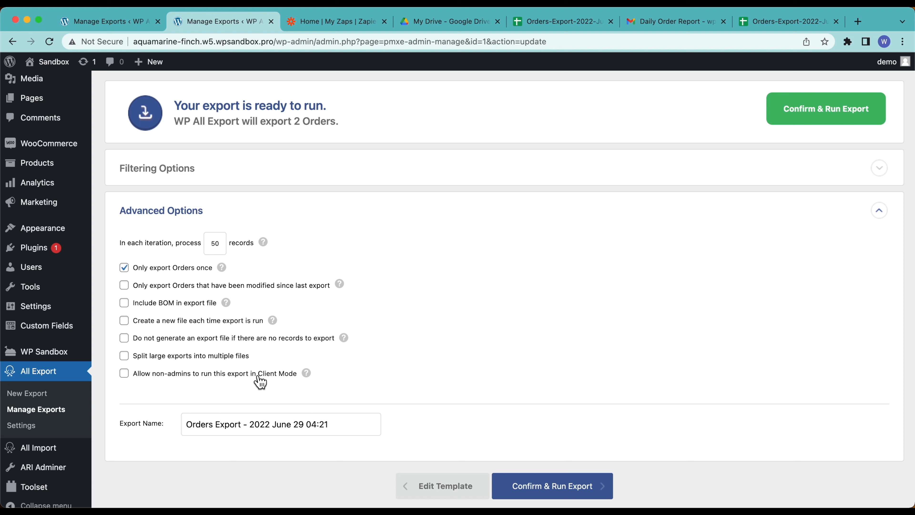
{"action": "mouse_move", "coordinate": [308, 377]}
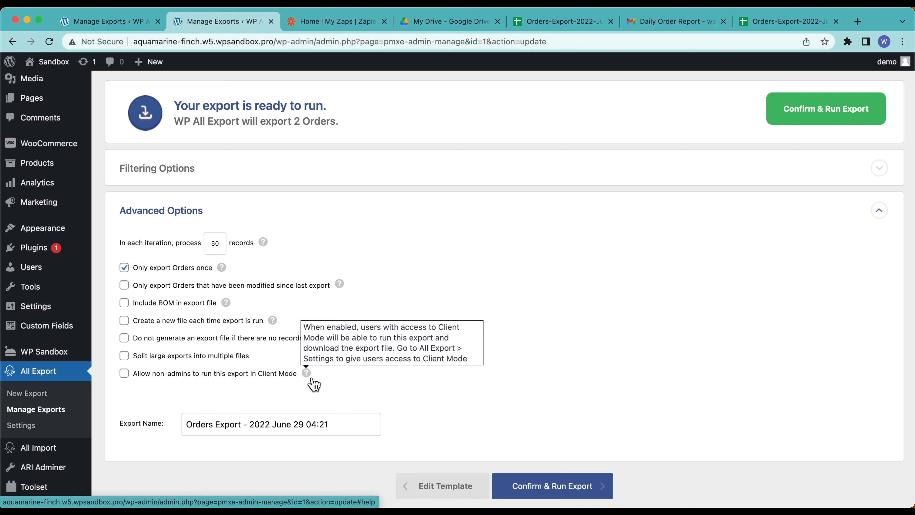
{"action": "left_click", "coordinate": [549, 476]}
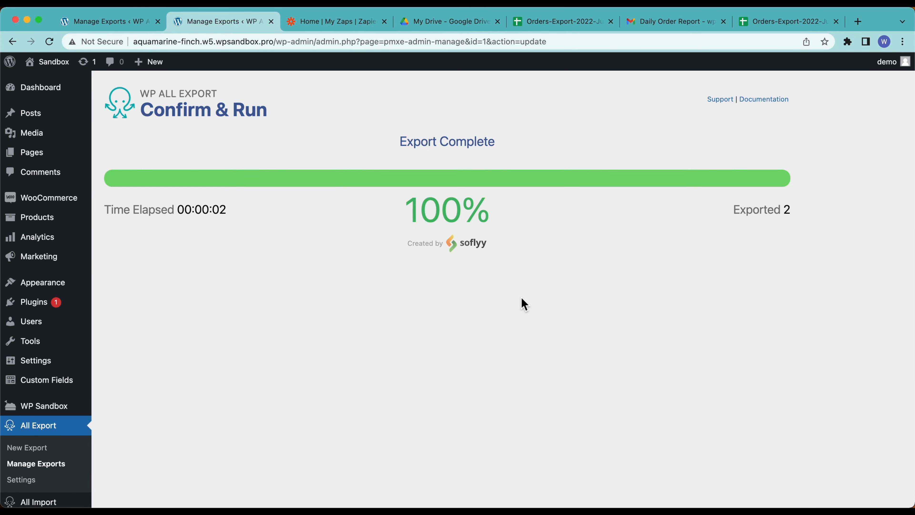
{"action": "left_click", "coordinate": [315, 22]}
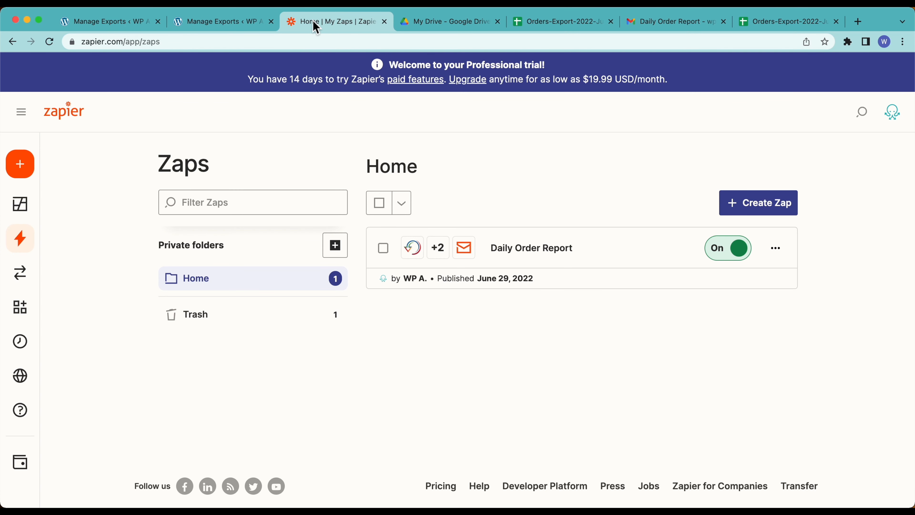
Step: View the Daily Order Report Zap's history showing its successful 3-task run
{"action": "left_click", "coordinate": [776, 249]}
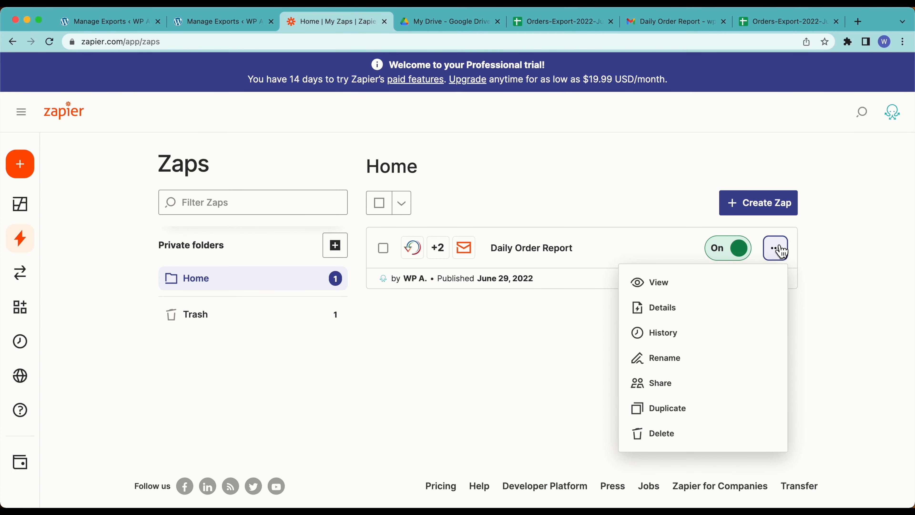
{"action": "left_click", "coordinate": [671, 339]}
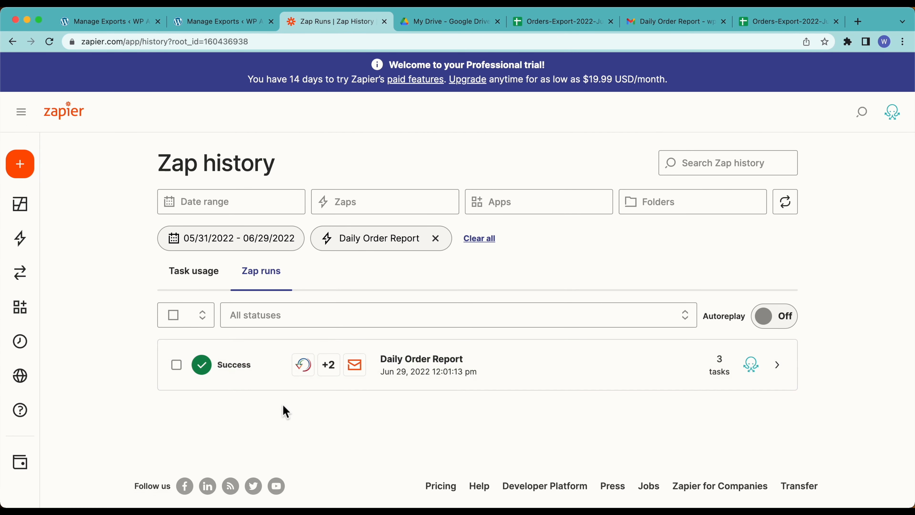
{"action": "left_click", "coordinate": [436, 22]}
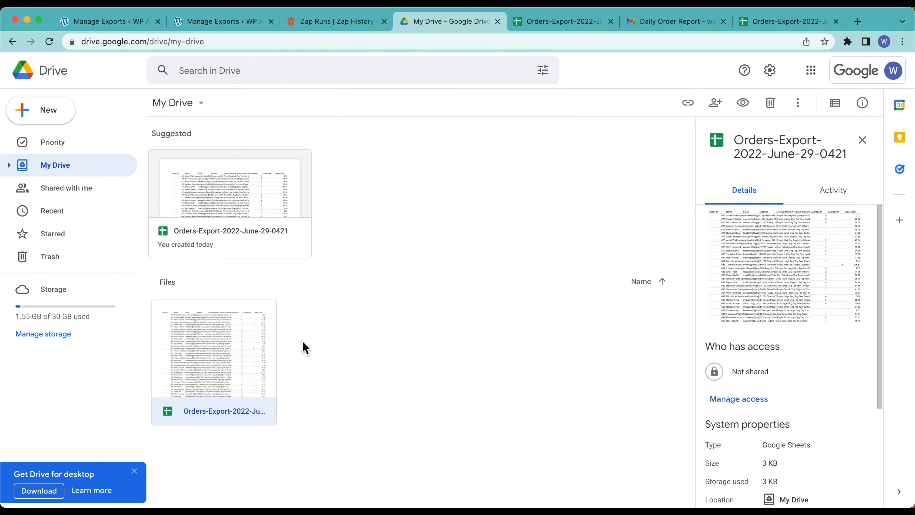
Step: Reload Google Drive and open the newest Orders-Export sheet listing orders 765 and 766
{"action": "left_click", "coordinate": [314, 354]}
{"action": "key", "text": "super+r"}
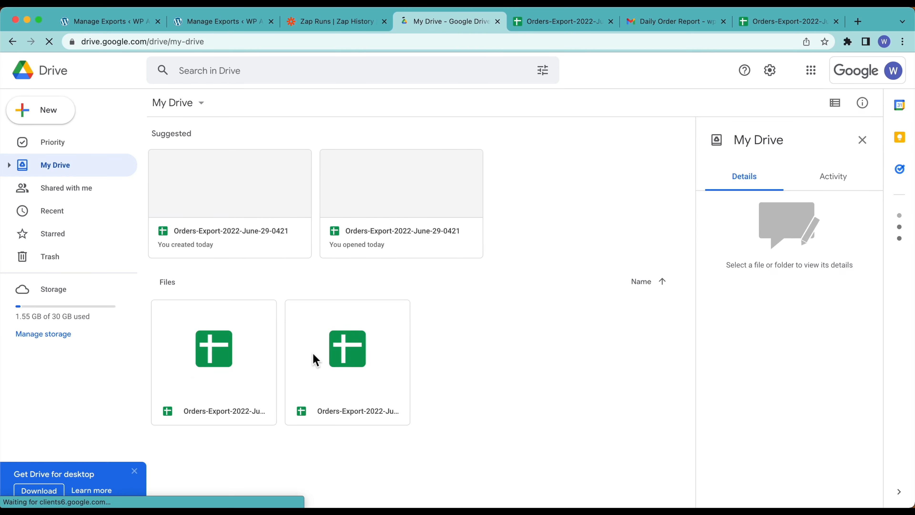
{"action": "double_click", "coordinate": [346, 354]}
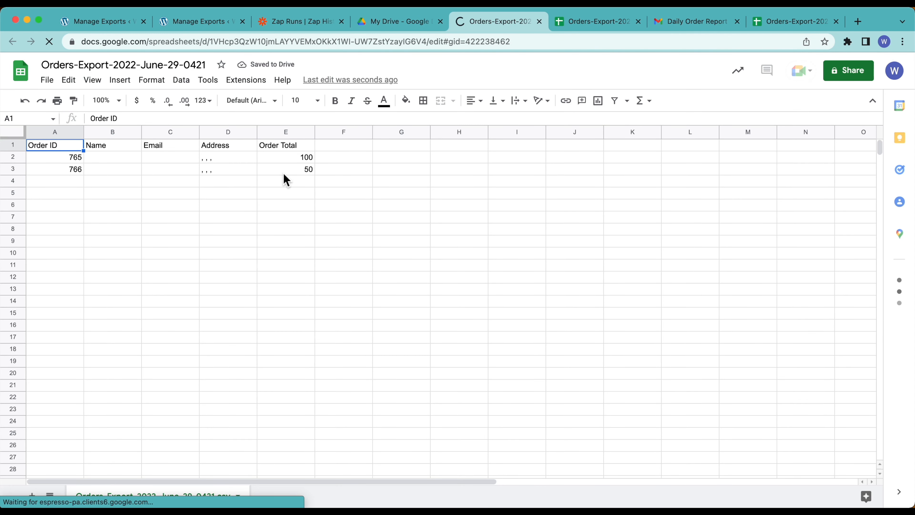
Step: Check the latest Daily Order Report email reports 2 orders and its Drive link opens the export
{"action": "left_click", "coordinate": [701, 22]}
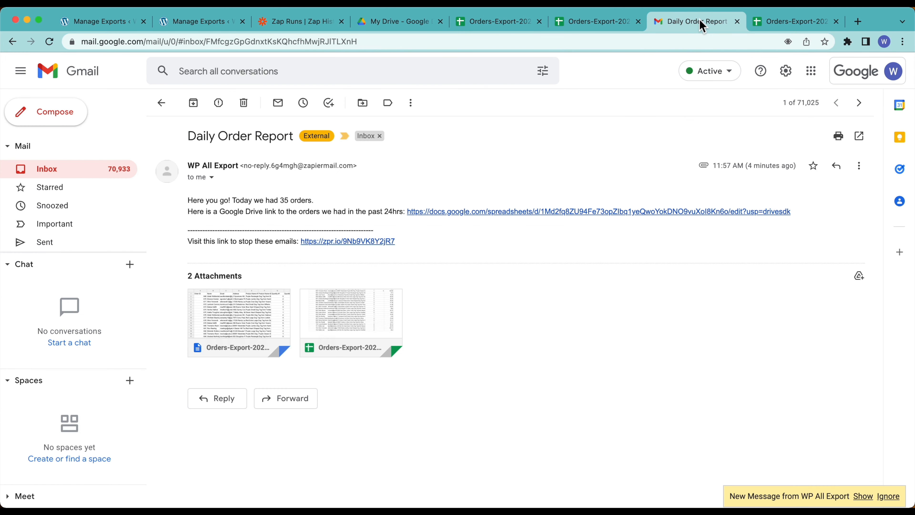
{"action": "left_click", "coordinate": [68, 172]}
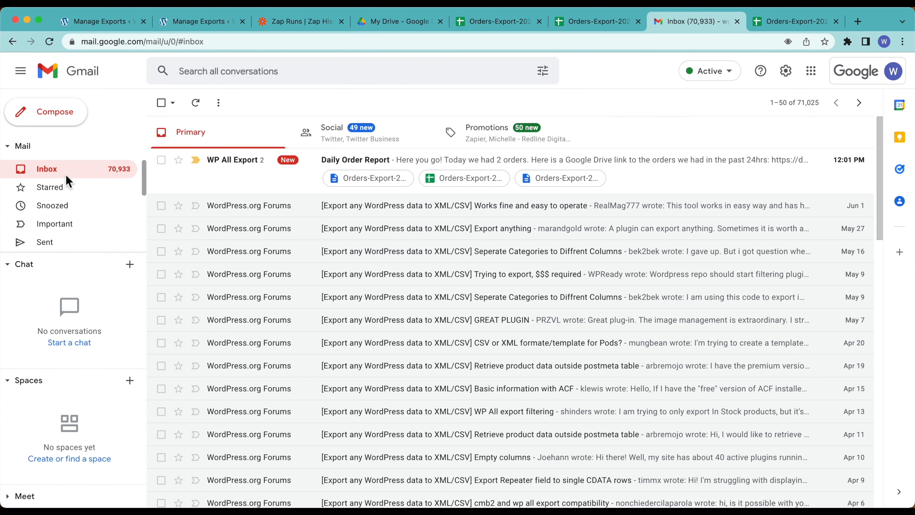
{"action": "left_click", "coordinate": [235, 173]}
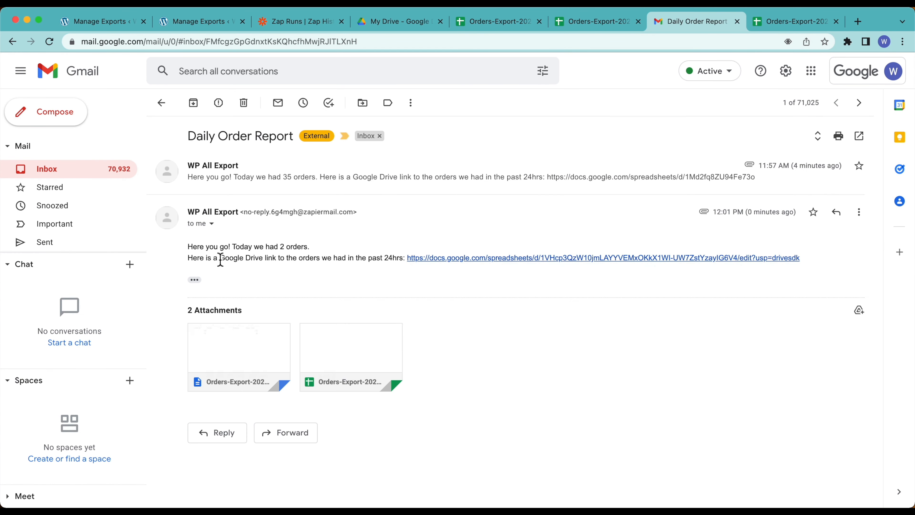
{"action": "left_click_drag", "start_coordinate": [193, 247], "coordinate": [341, 260]}
{"action": "left_click", "coordinate": [360, 259]}
{"action": "left_click", "coordinate": [422, 258]}
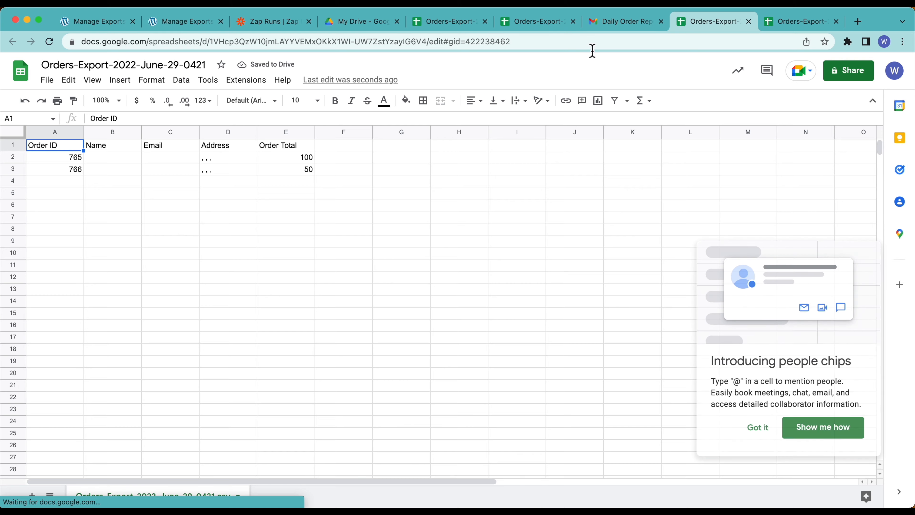
{"action": "left_click", "coordinate": [613, 22]}
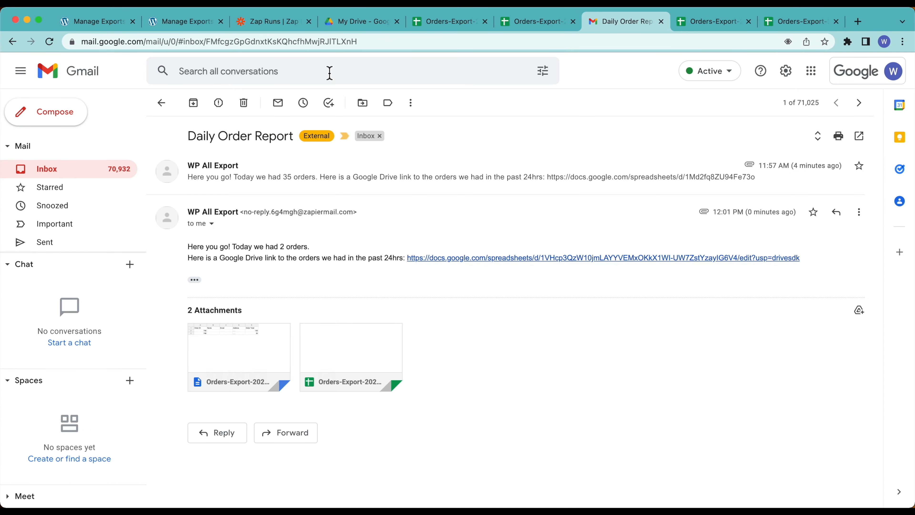
{"action": "left_click", "coordinate": [269, 22]}
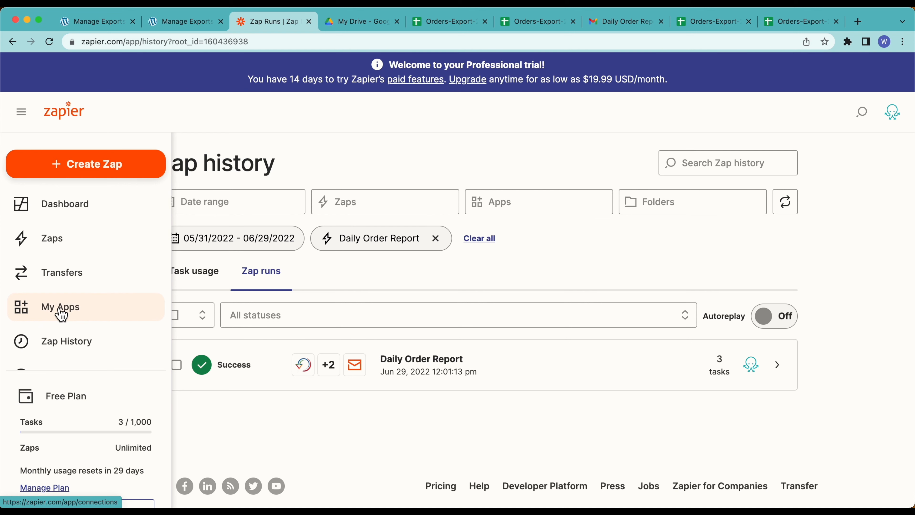
Step: Open Zapier's Explore page and browse the 'Find your apps to get started' app grid
{"action": "scroll", "coordinate": [60, 313], "scroll_direction": "down", "scroll_amount": 3}
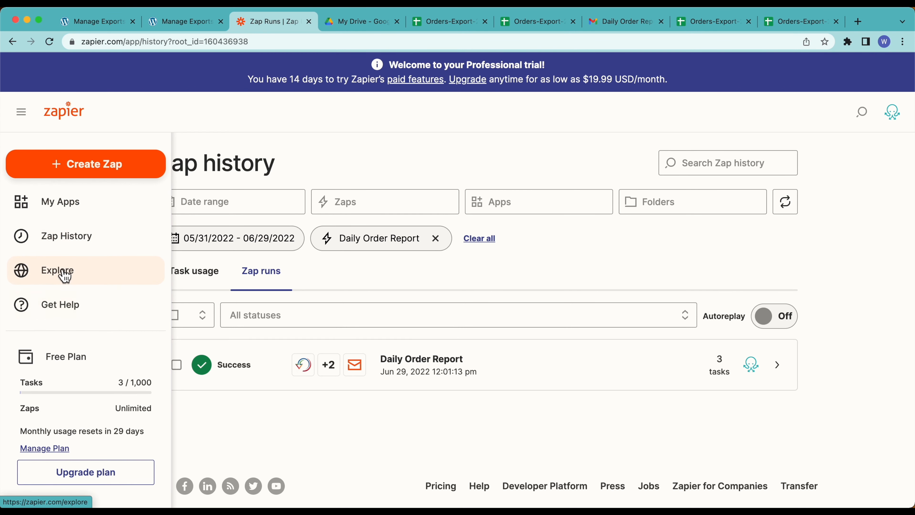
{"action": "left_click", "coordinate": [64, 275]}
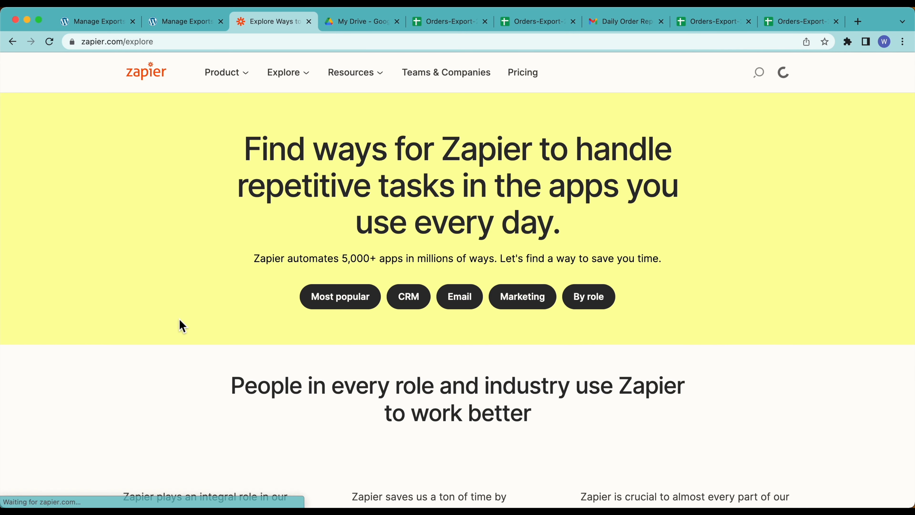
{"action": "scroll", "coordinate": [180, 319], "scroll_direction": "down", "scroll_amount": 5}
{"action": "scroll", "coordinate": [180, 319], "scroll_direction": "down", "scroll_amount": 14}
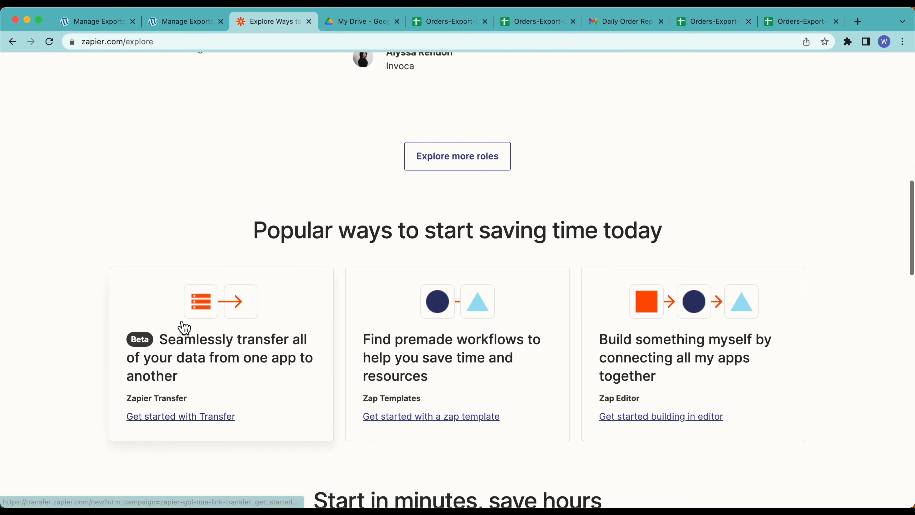
{"action": "scroll", "coordinate": [95, 379], "scroll_direction": "down", "scroll_amount": 8}
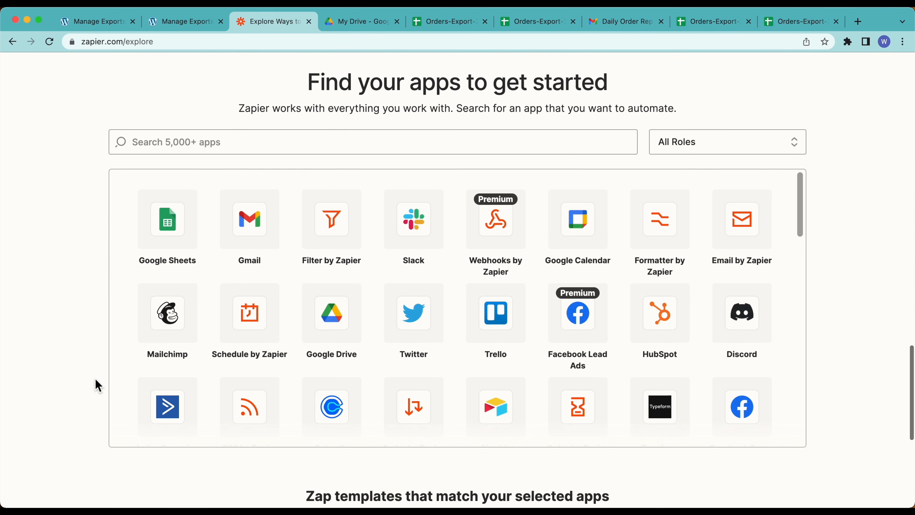
{"action": "scroll", "coordinate": [503, 349], "scroll_direction": "down", "scroll_amount": 2}
{"action": "scroll", "coordinate": [507, 356], "scroll_direction": "down", "scroll_amount": 12}
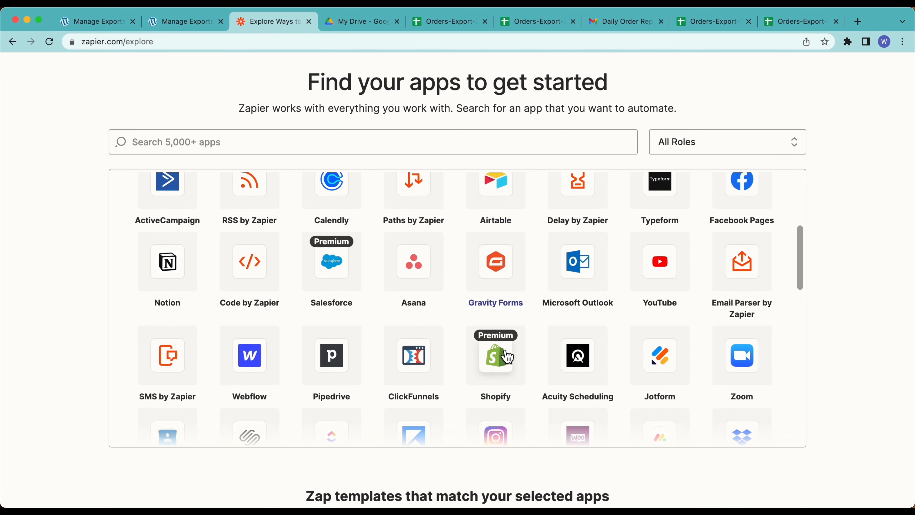
{"action": "scroll", "coordinate": [507, 357], "scroll_direction": "down", "scroll_amount": 5}
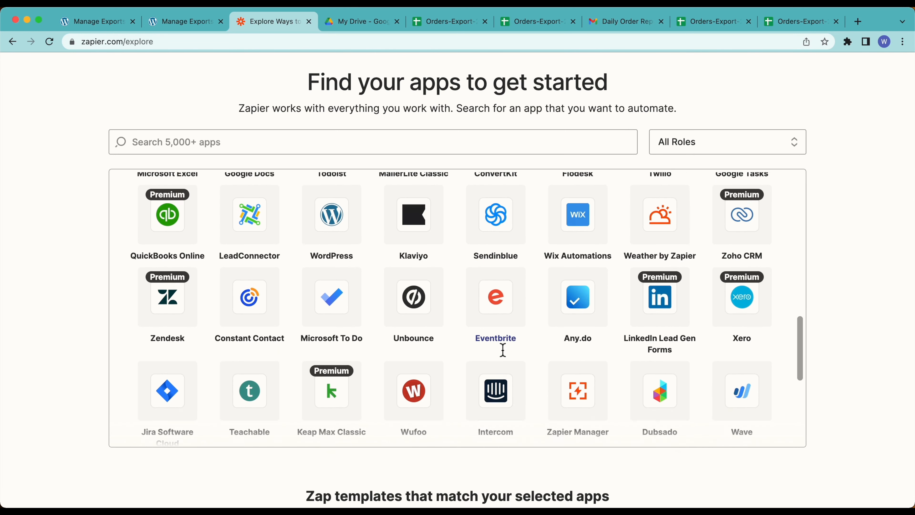
{"action": "scroll", "coordinate": [463, 370], "scroll_direction": "down", "scroll_amount": 4}
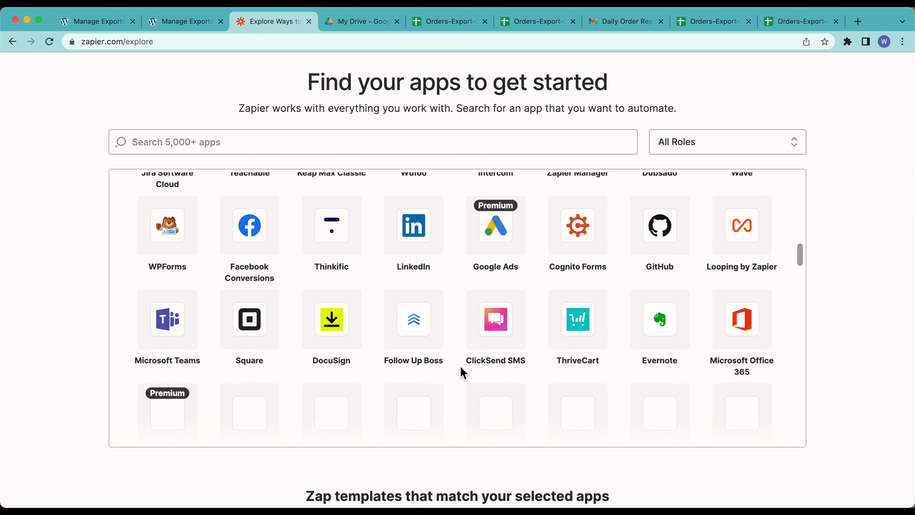
{"action": "scroll", "coordinate": [463, 373], "scroll_direction": "down", "scroll_amount": 3}
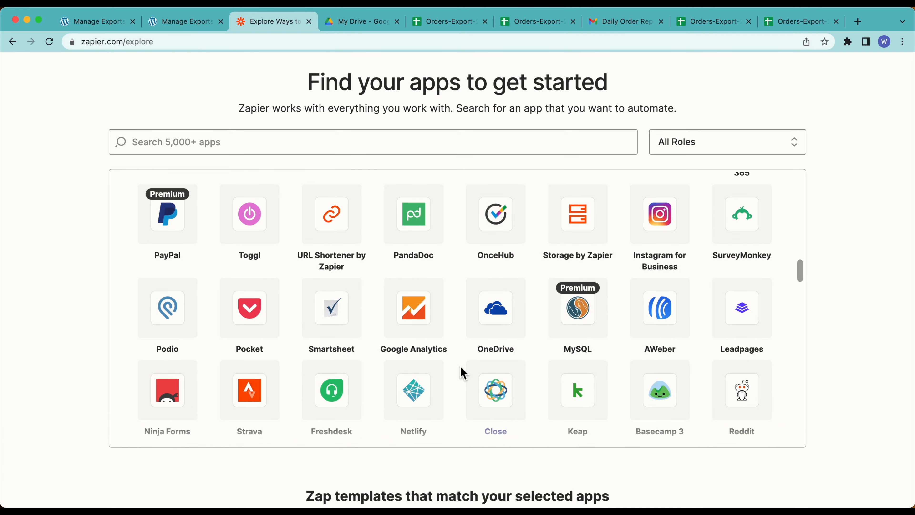
{"action": "scroll", "coordinate": [462, 372], "scroll_direction": "down", "scroll_amount": 15}
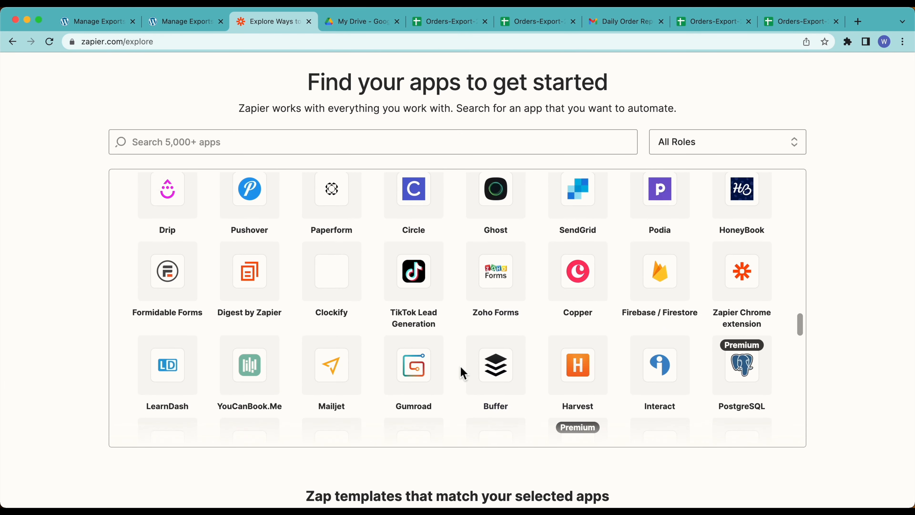
{"action": "scroll", "coordinate": [462, 372], "scroll_direction": "down", "scroll_amount": 10}
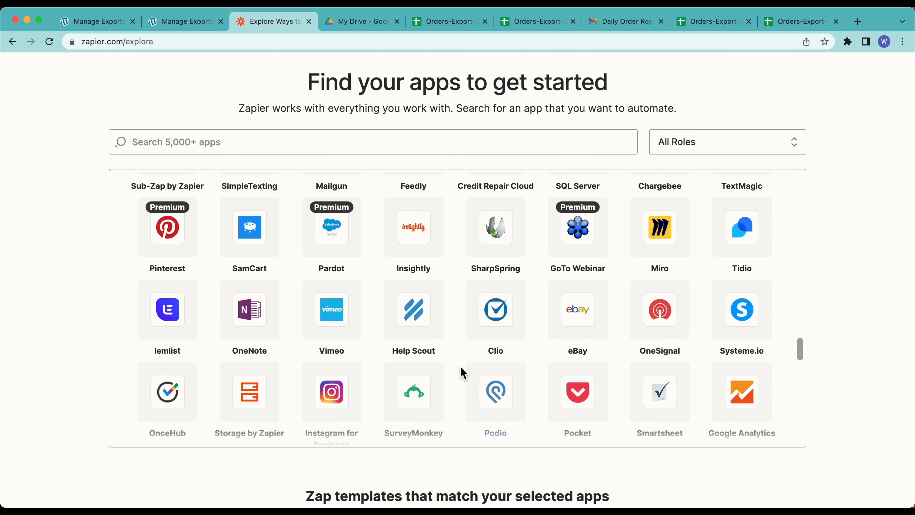
{"action": "scroll", "coordinate": [463, 372], "scroll_direction": "down", "scroll_amount": 4}
{"action": "scroll", "coordinate": [455, 387], "scroll_direction": "down", "scroll_amount": 5}
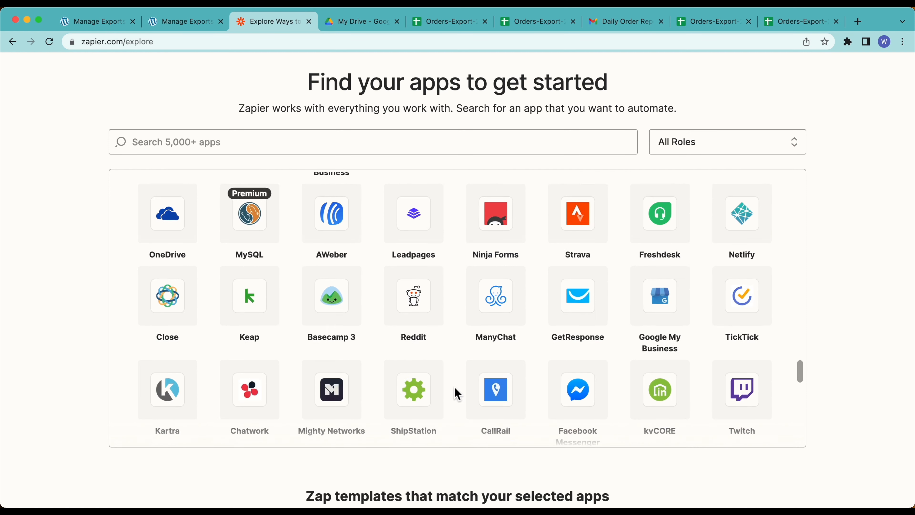
{"action": "scroll", "coordinate": [455, 391], "scroll_direction": "down", "scroll_amount": 3}
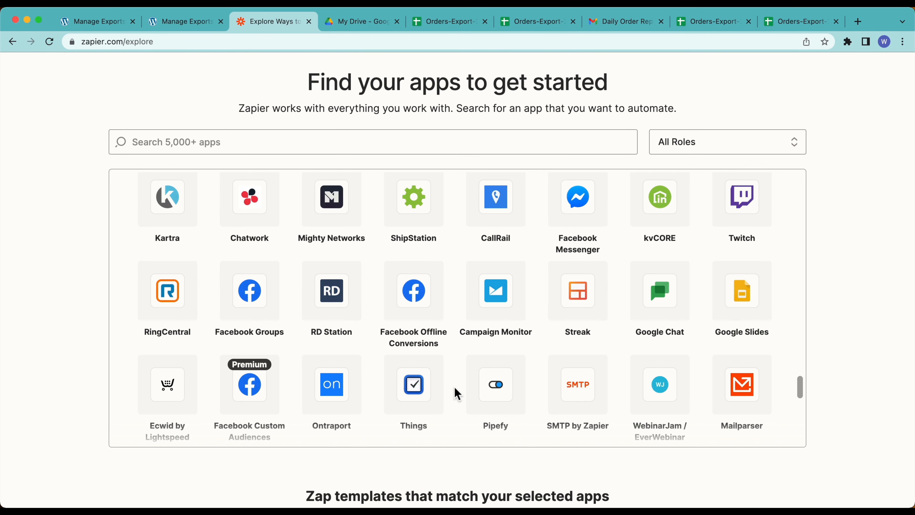
{"action": "scroll", "coordinate": [454, 387], "scroll_direction": "down", "scroll_amount": 3}
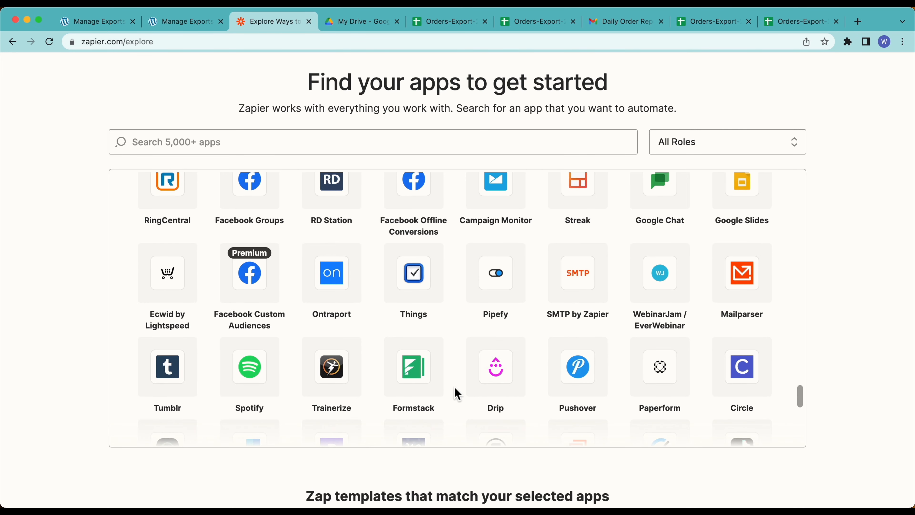
{"action": "scroll", "coordinate": [454, 388], "scroll_direction": "down", "scroll_amount": 5}
{"action": "scroll", "coordinate": [454, 388], "scroll_direction": "down", "scroll_amount": 5}
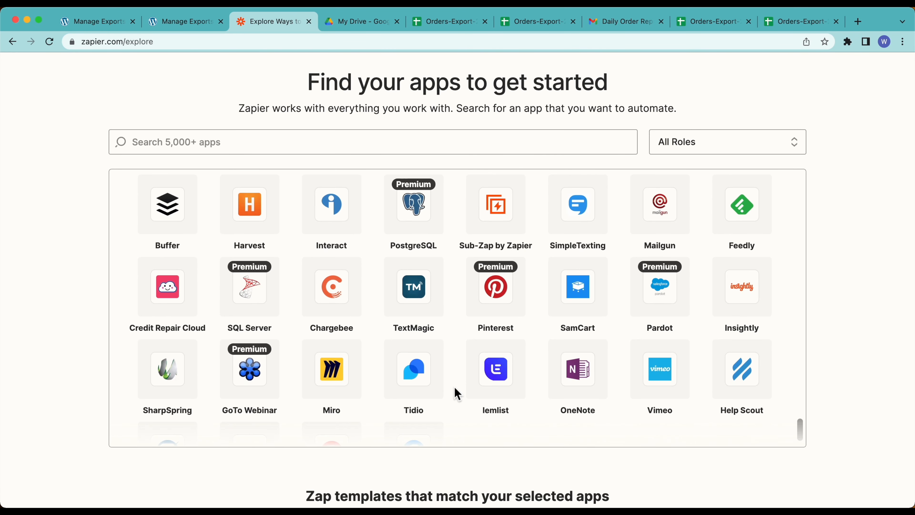
{"action": "scroll", "coordinate": [454, 387], "scroll_direction": "up", "scroll_amount": 10}
{"action": "scroll", "coordinate": [454, 387], "scroll_direction": "up", "scroll_amount": 3}
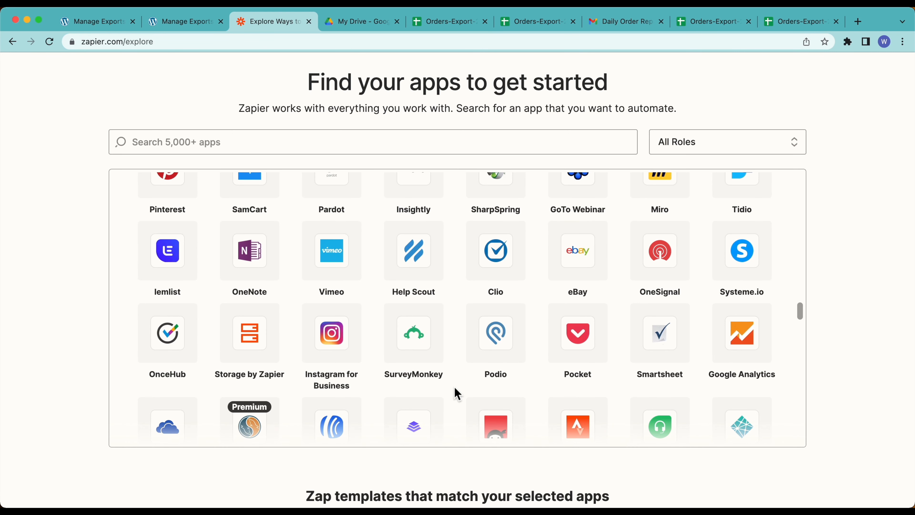